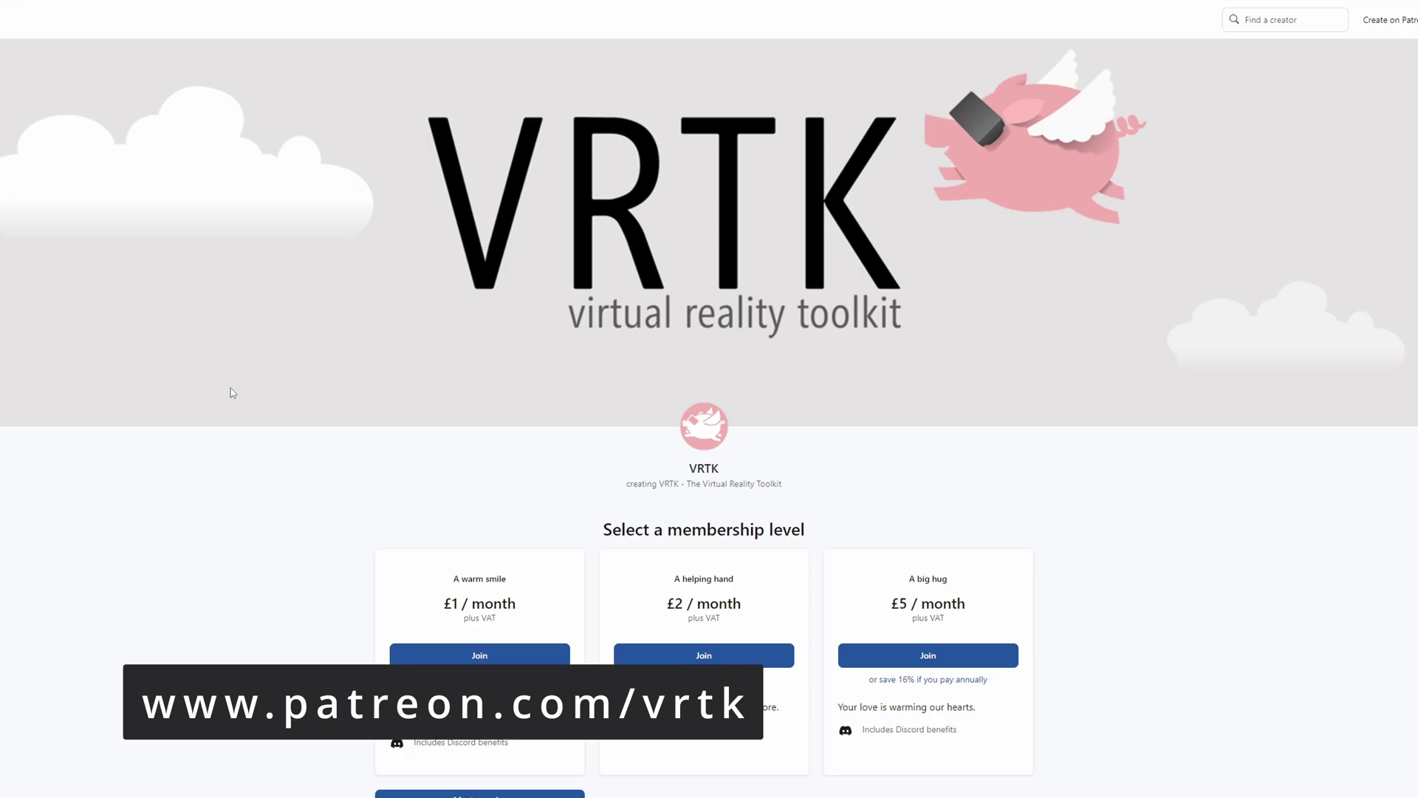
{"action": "scroll", "coordinate": [232, 392], "scroll_direction": "down", "scroll_amount": 5}
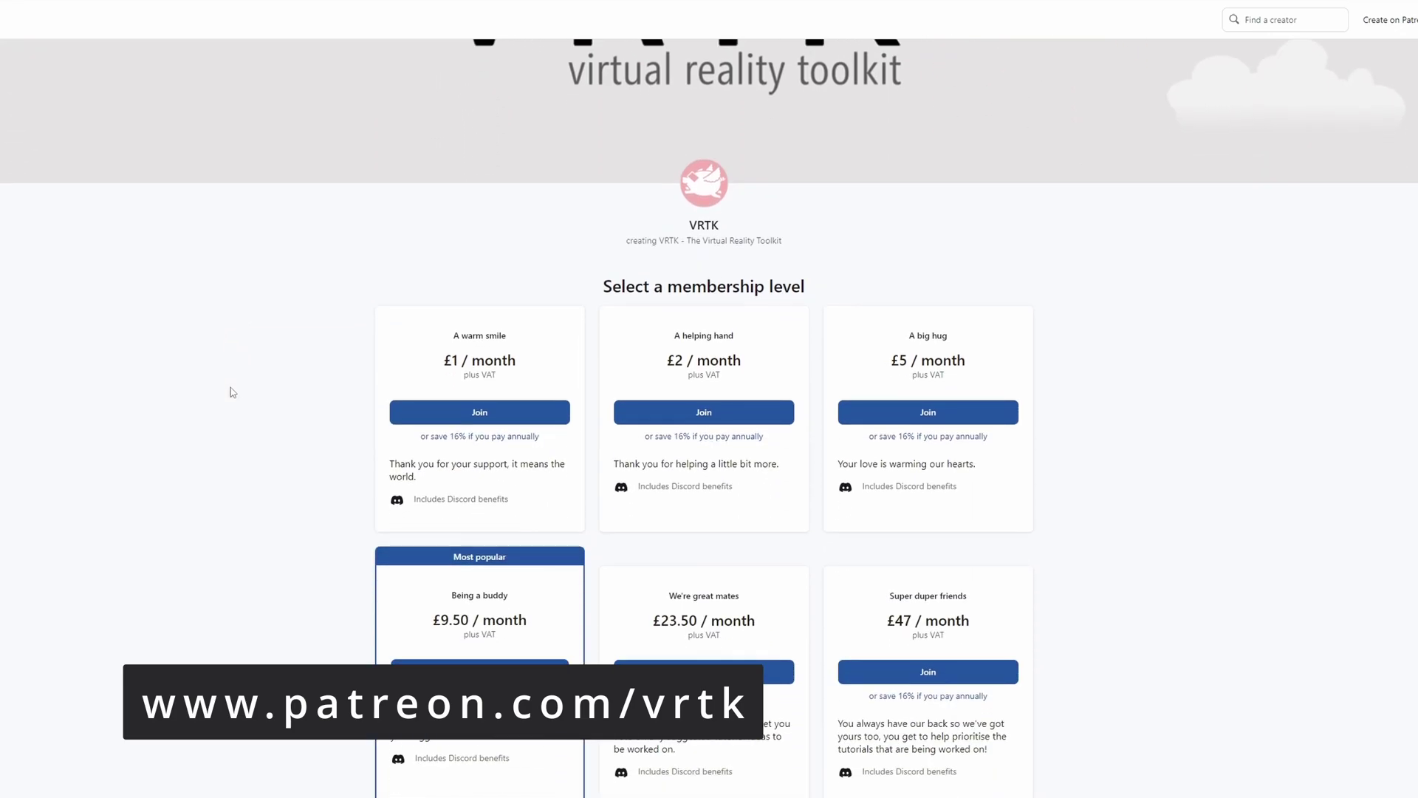
{"action": "scroll", "coordinate": [255, 339], "scroll_direction": "down", "scroll_amount": 3}
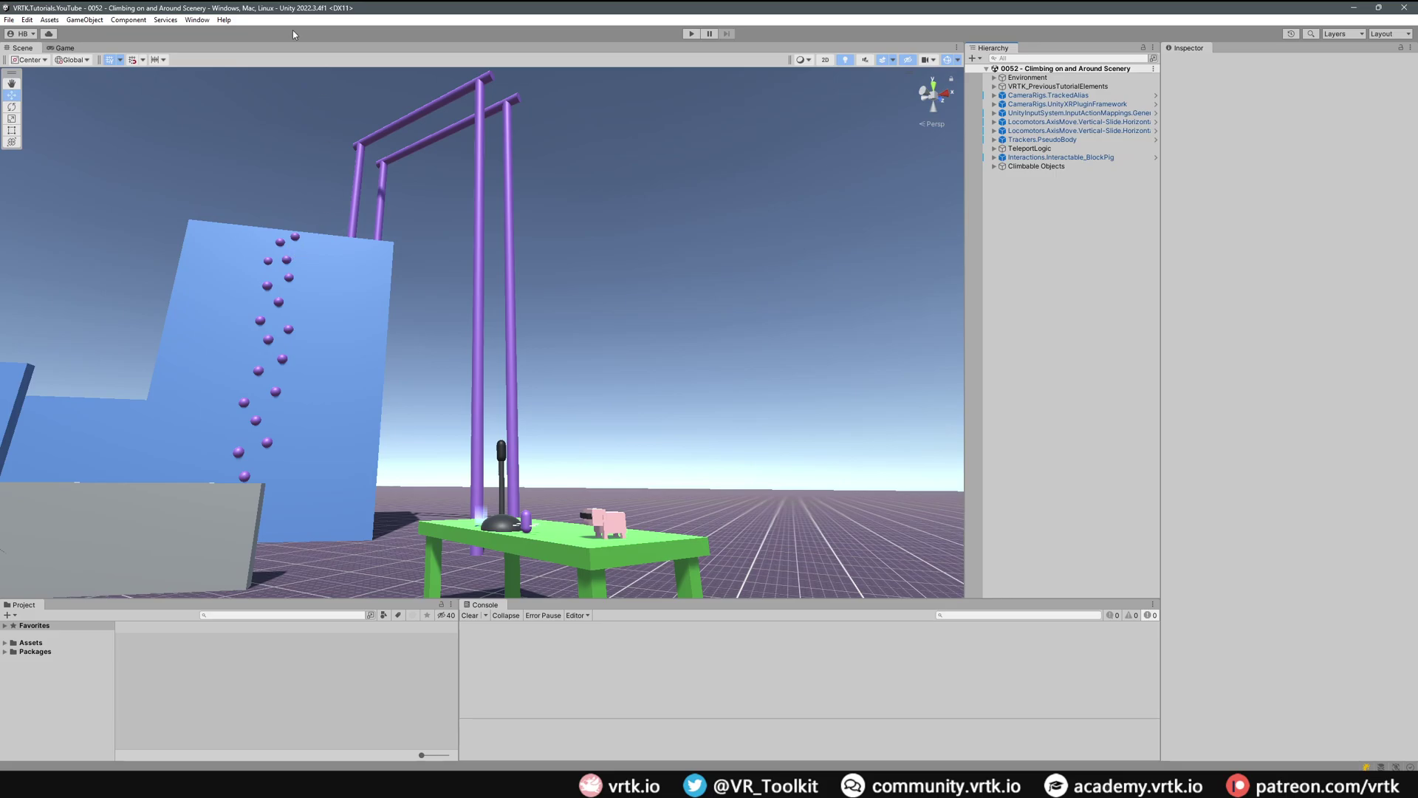
- Import the io.extendreality.tilia.locomotors.climbing.unity package with the Tilia Package Importer and close the importer
{"action": "left_click", "coordinate": [198, 21]}
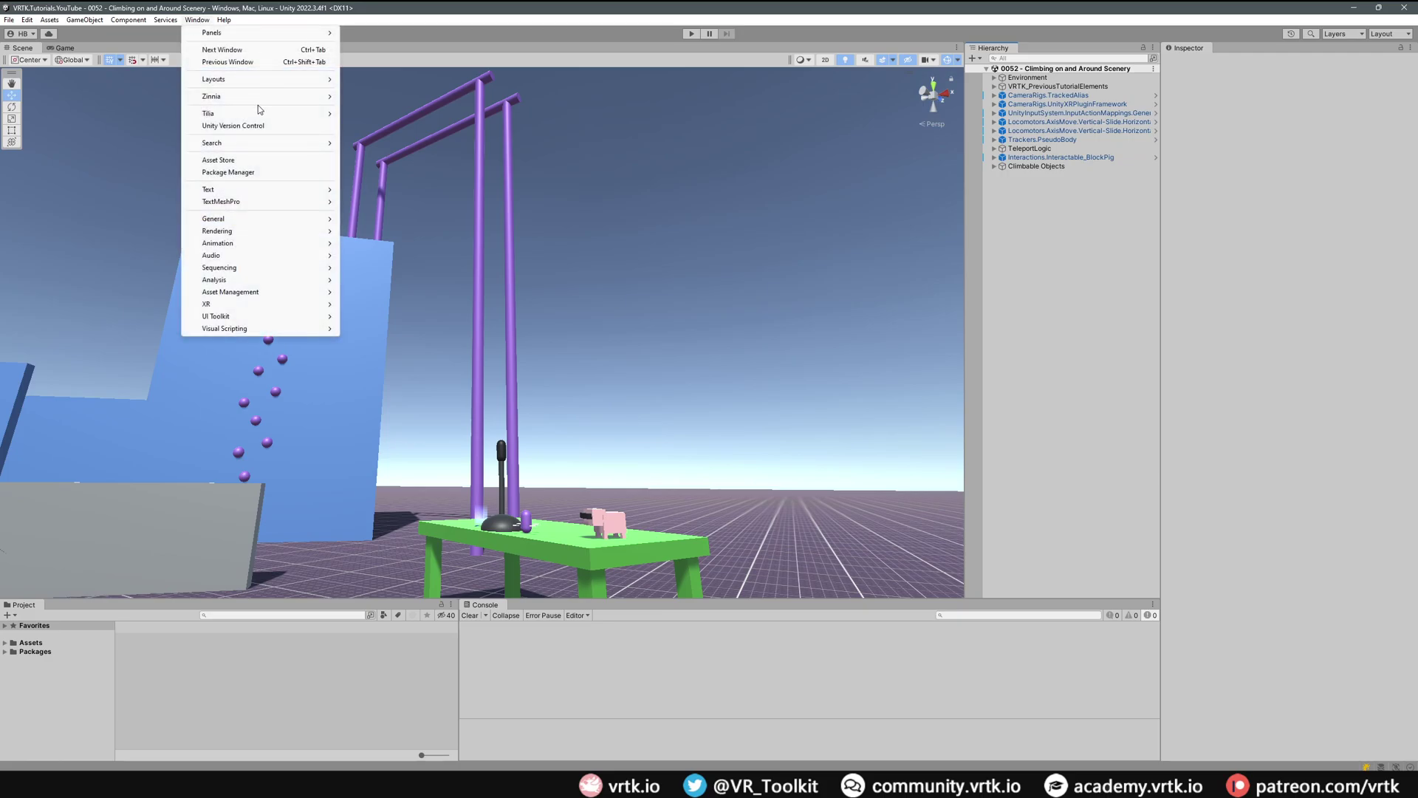
{"action": "mouse_move", "coordinate": [262, 115]}
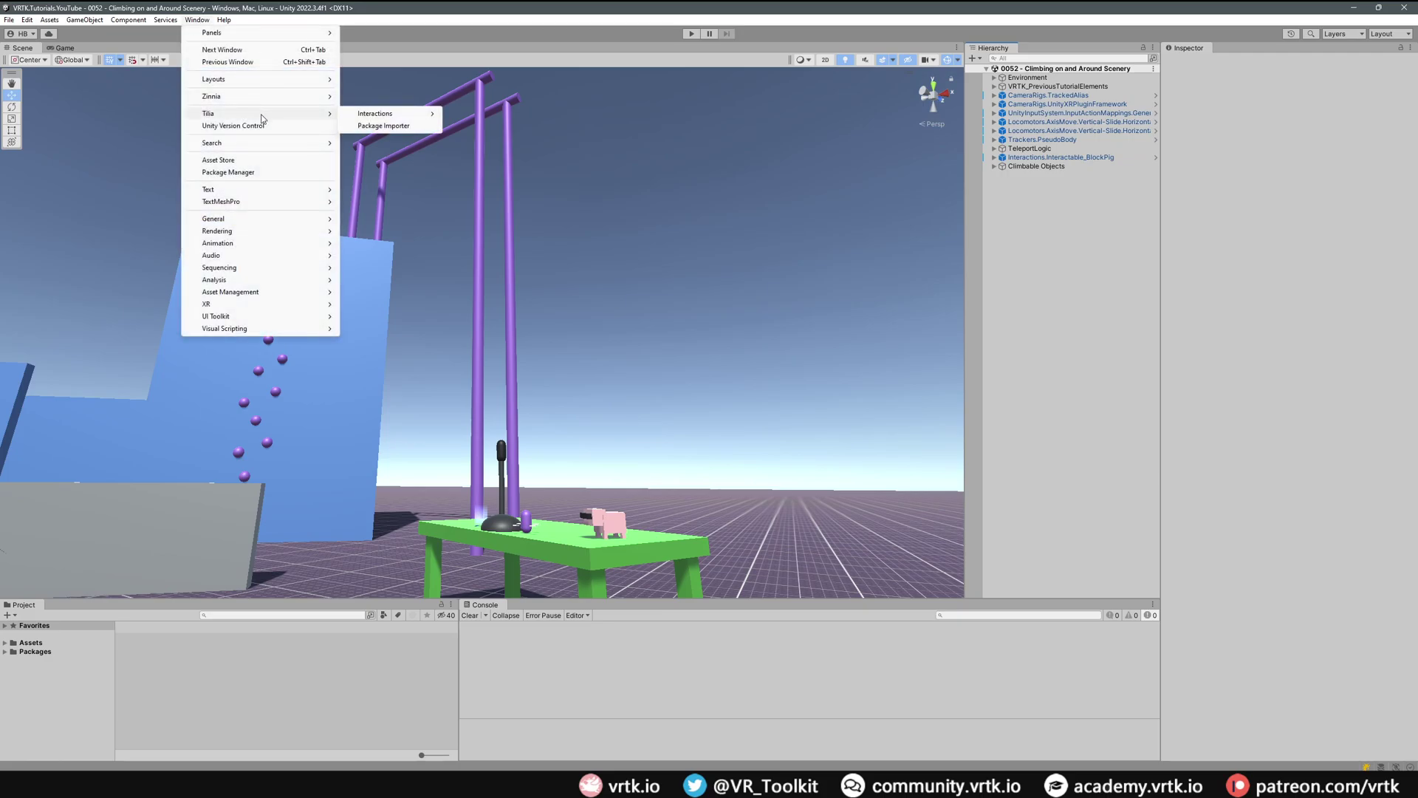
{"action": "left_click", "coordinate": [408, 126]}
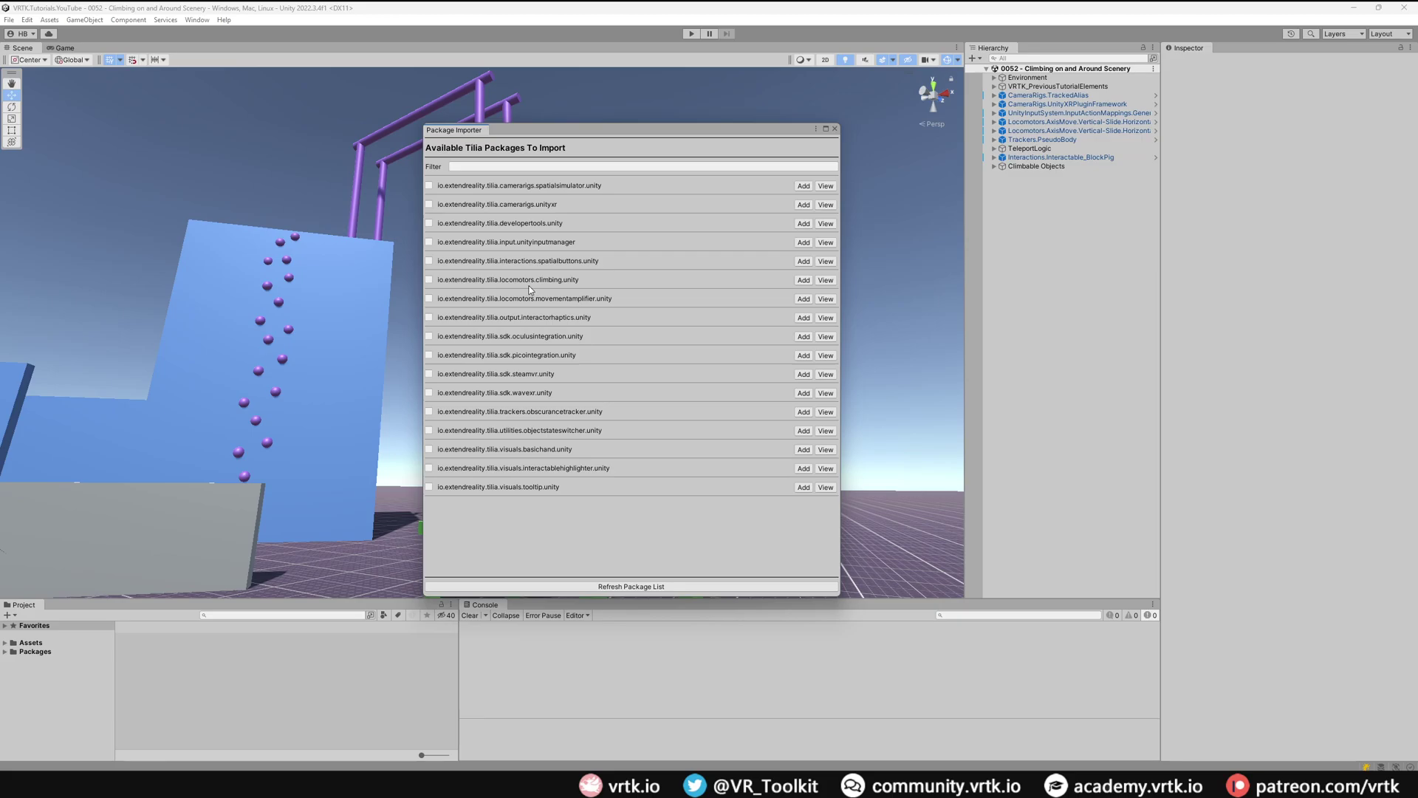
{"action": "left_click", "coordinate": [805, 281]}
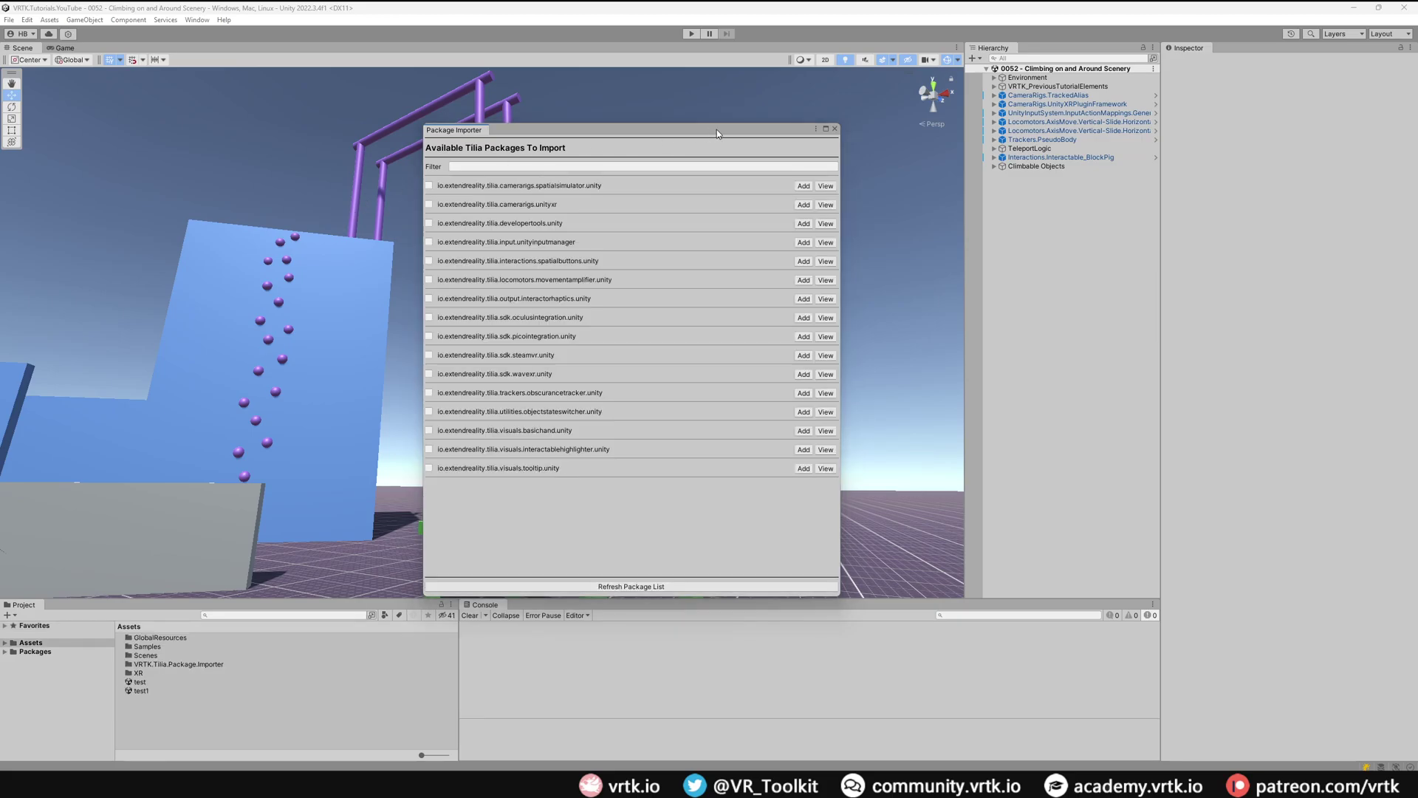
{"action": "left_click", "coordinate": [834, 130]}
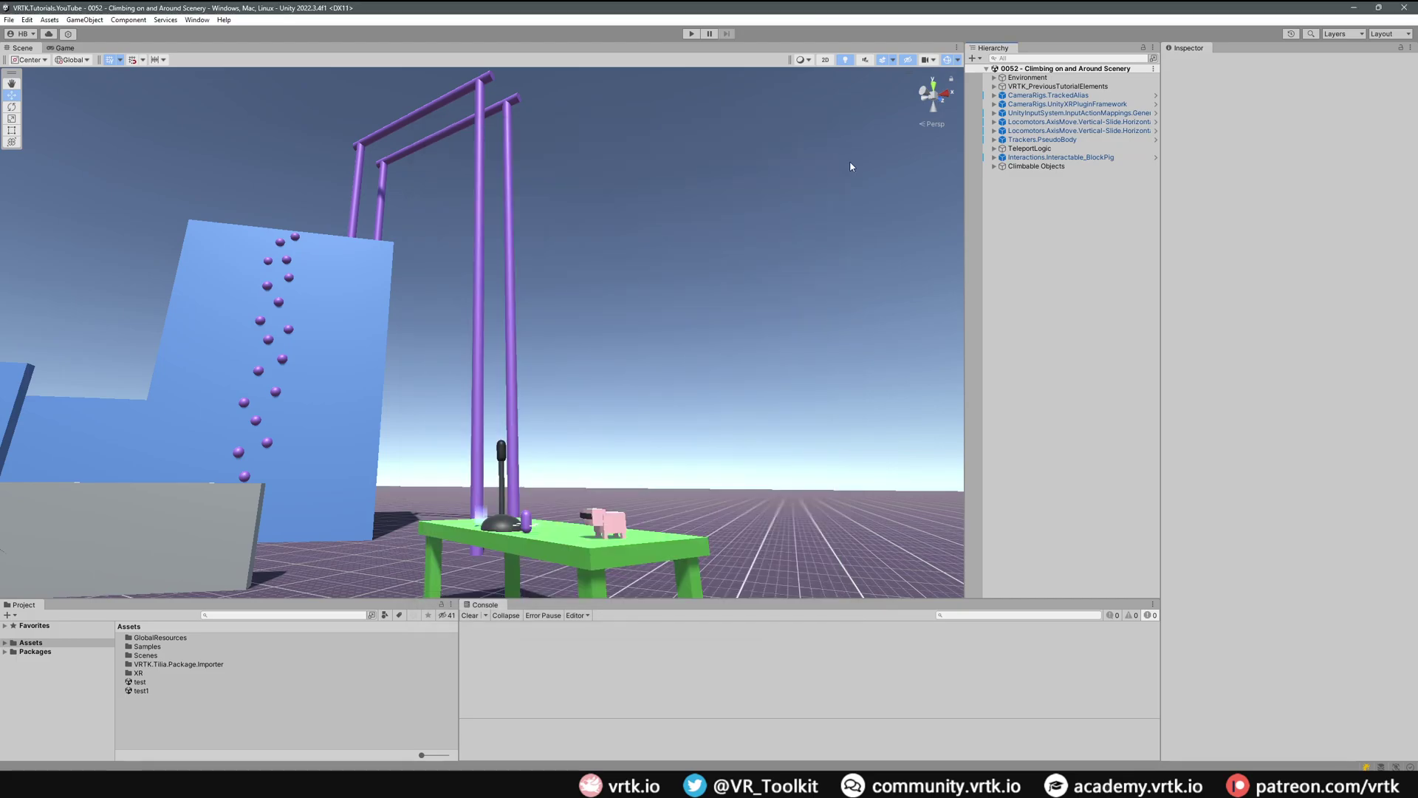
- Add the Locomotors.Climbing prefab at the end of the scene hierarchy and assign Trackers.PseudoBody as its Pseudo Body Facade
{"action": "right_click", "coordinate": [1040, 219]}
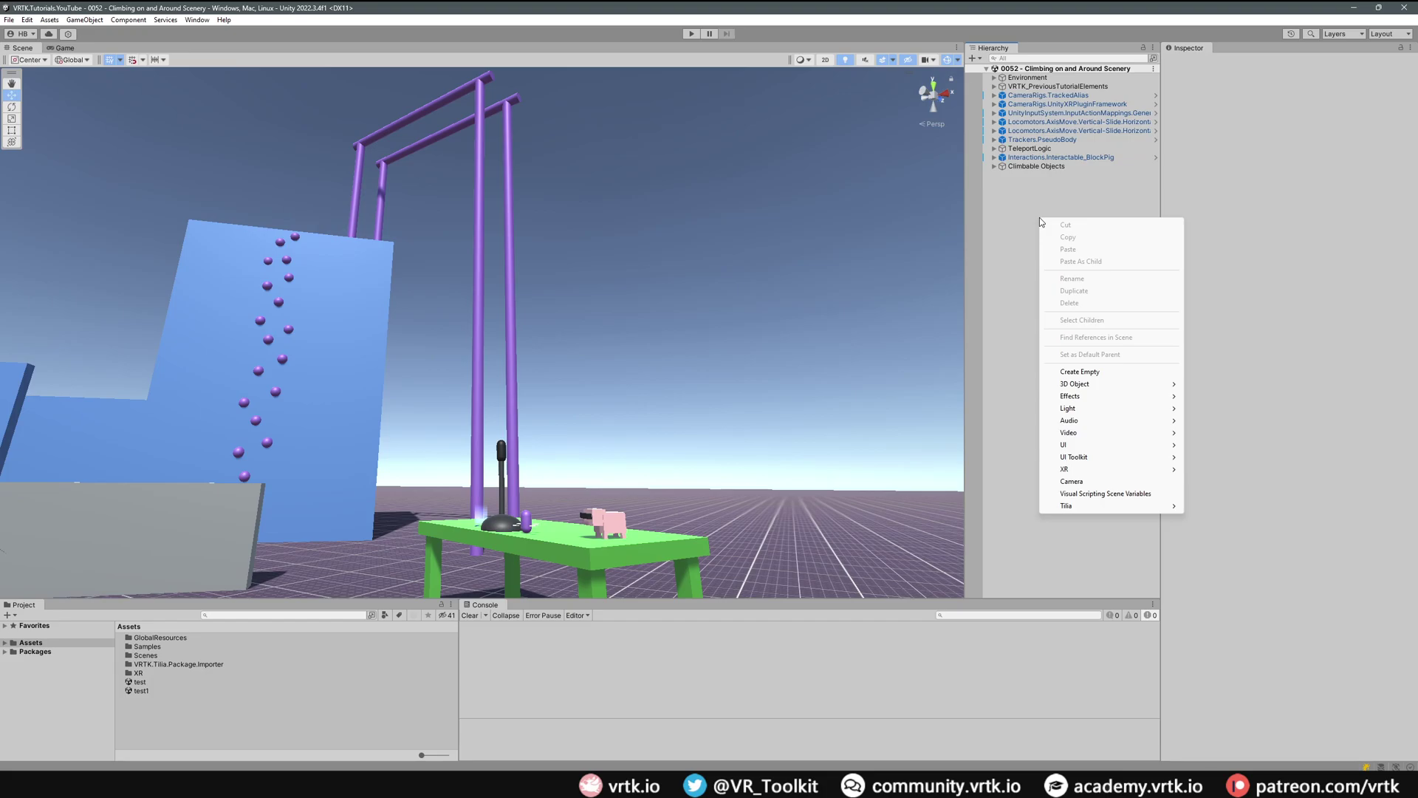
{"action": "mouse_move", "coordinate": [1152, 506]}
{"action": "mouse_move", "coordinate": [1212, 508]}
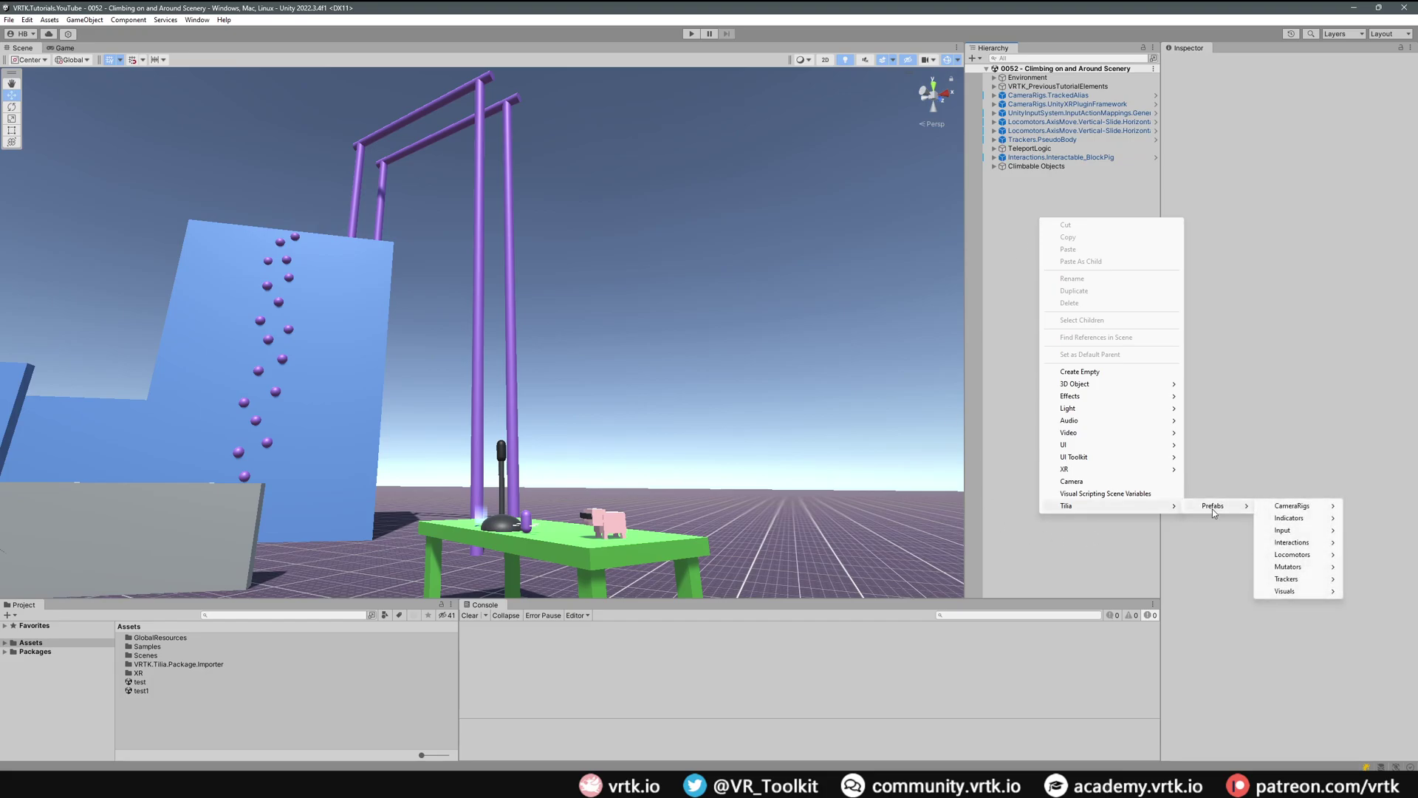
{"action": "mouse_move", "coordinate": [1309, 558]}
{"action": "mouse_move", "coordinate": [1226, 592]}
{"action": "left_click", "coordinate": [1283, 593]}
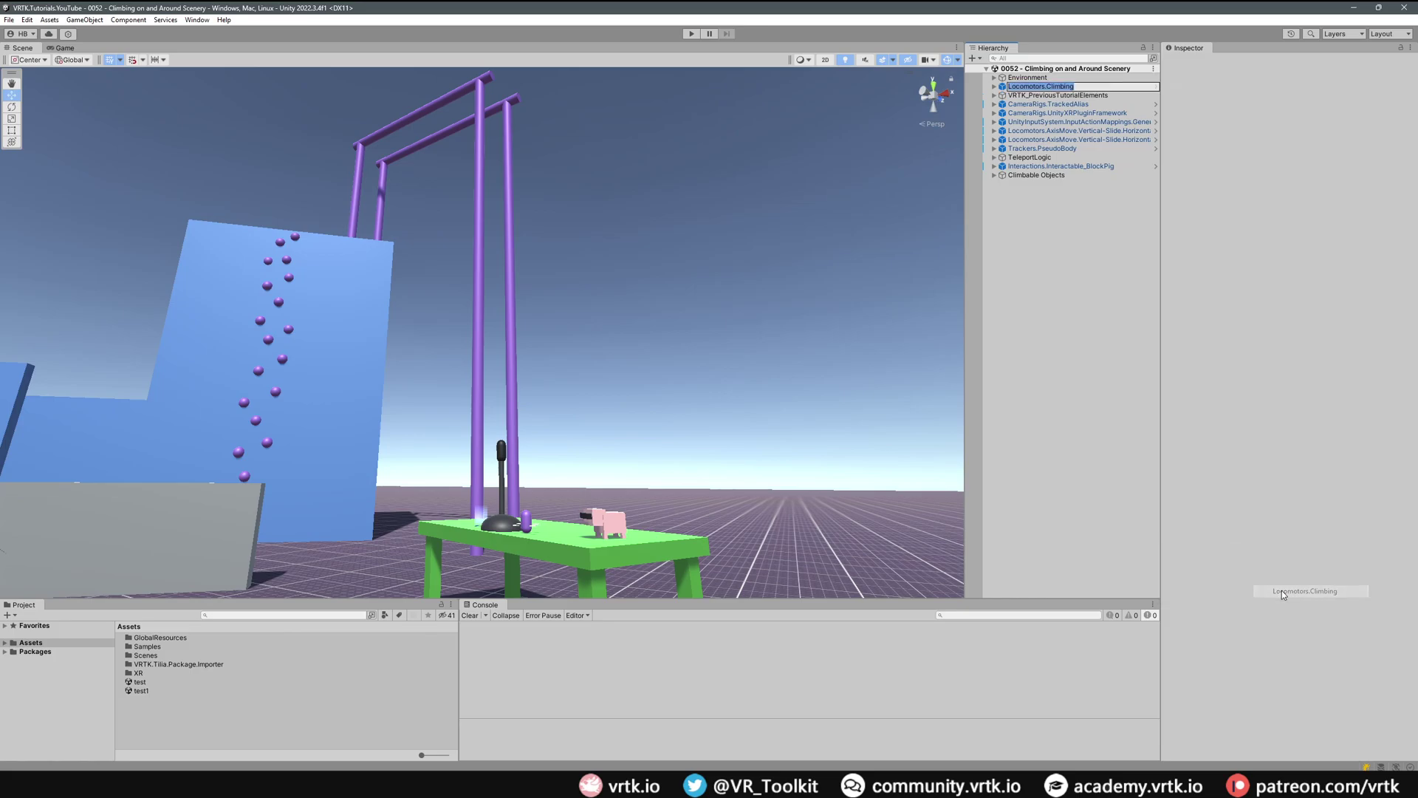
{"action": "left_click_drag", "start_coordinate": [1059, 86], "coordinate": [1055, 188]}
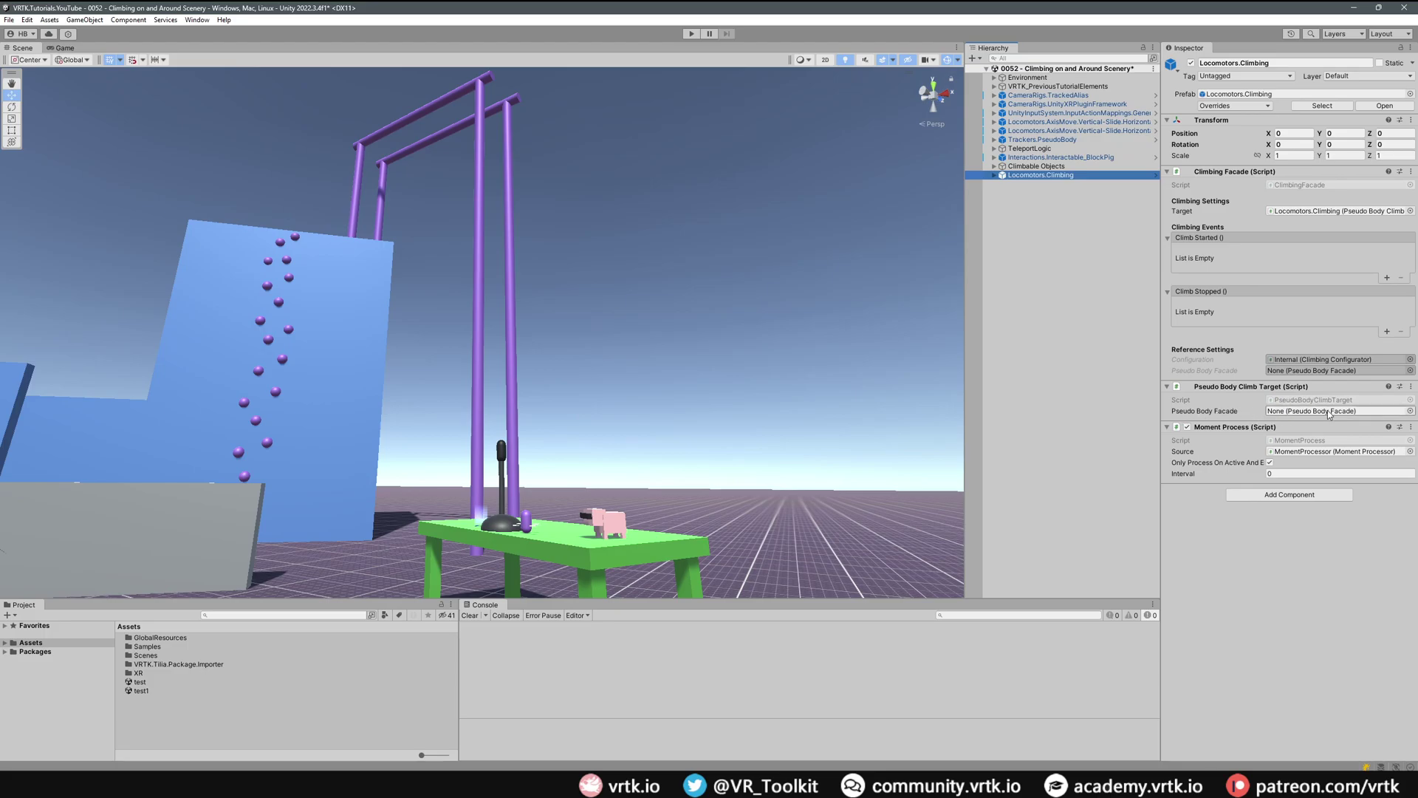
{"action": "left_click_drag", "start_coordinate": [1042, 139], "coordinate": [1301, 412]}
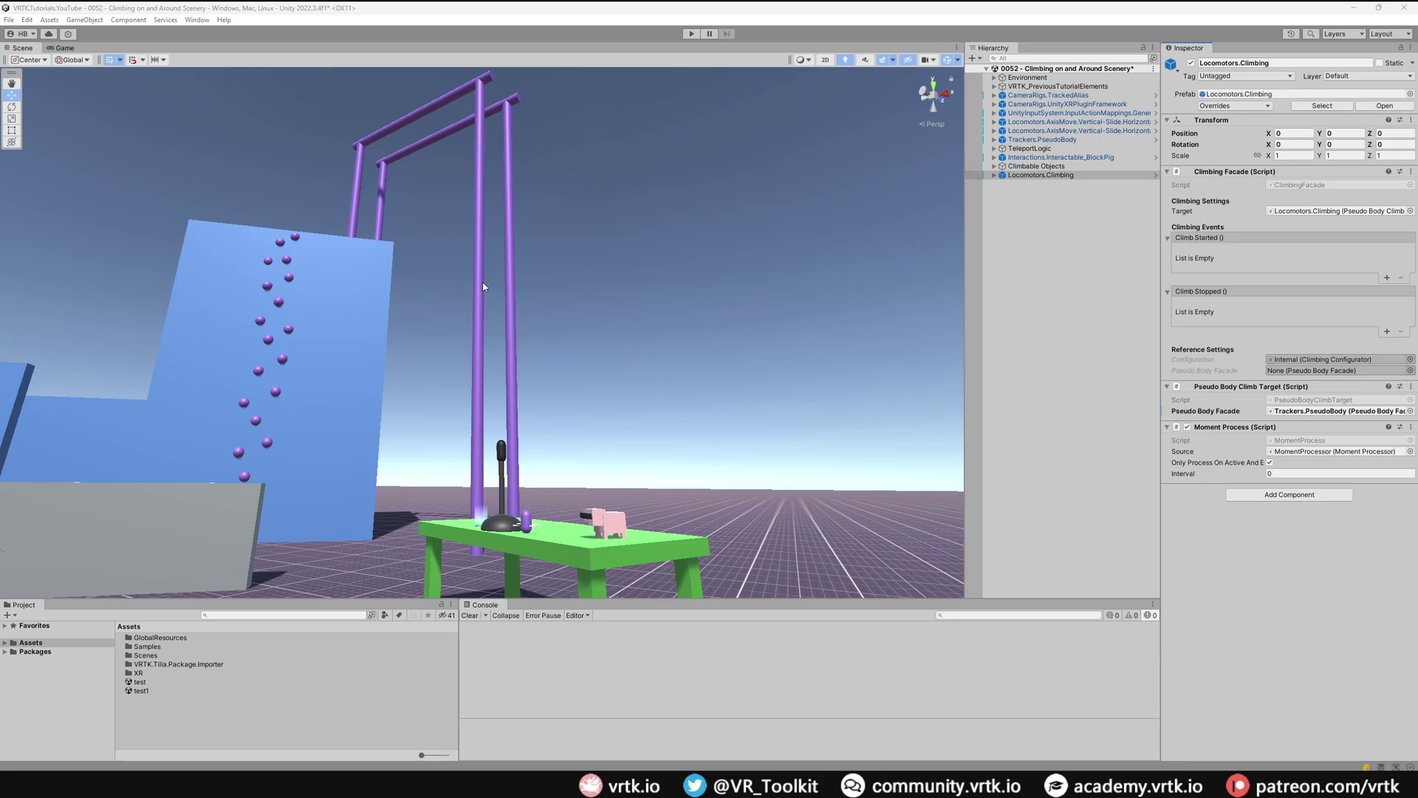
{"action": "left_click", "coordinate": [997, 175], "text": "ctrl"}
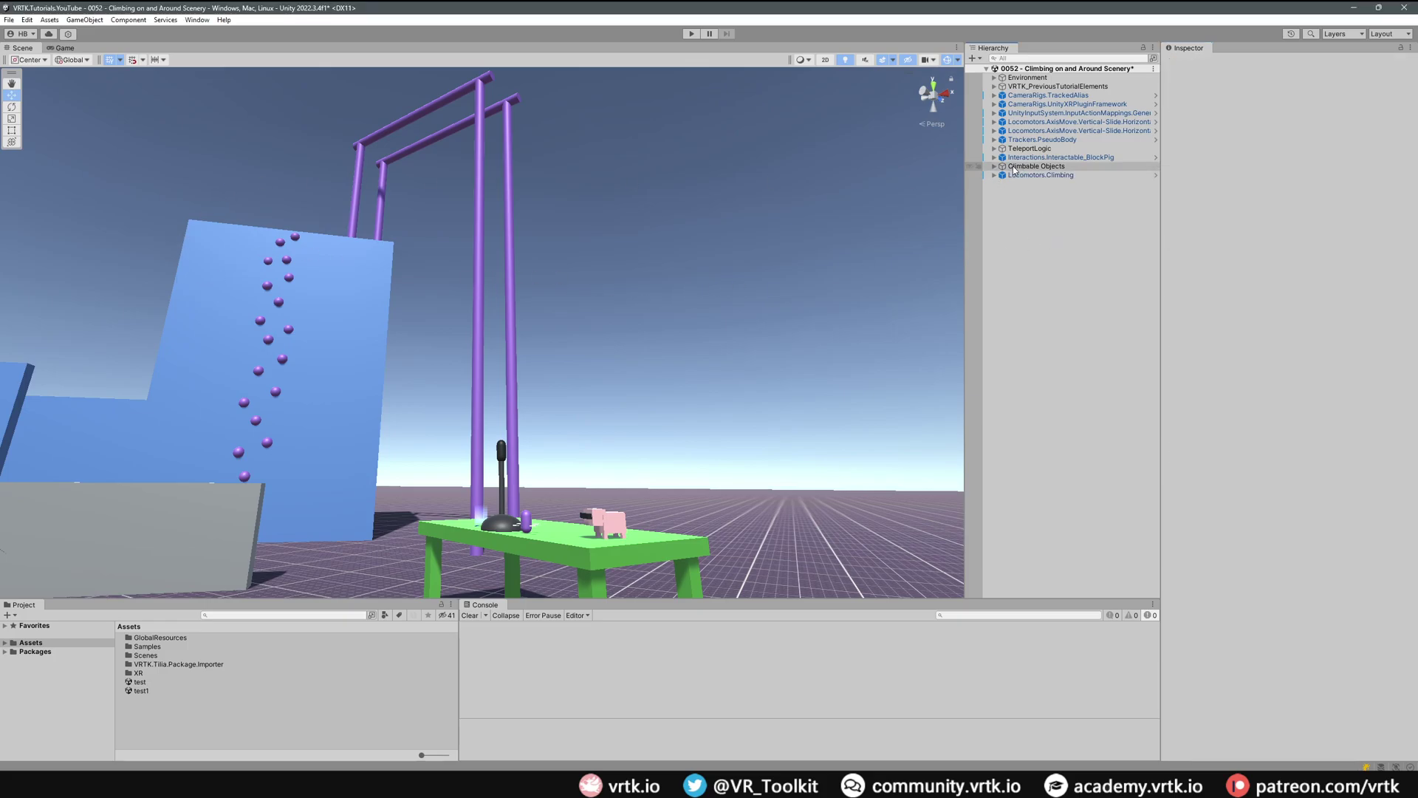
- Examine the six climb poles and the individual handles of ClimbHandles inside Climbable Objects
{"action": "left_click", "coordinate": [994, 166]}
{"action": "left_click", "coordinate": [1033, 184]}
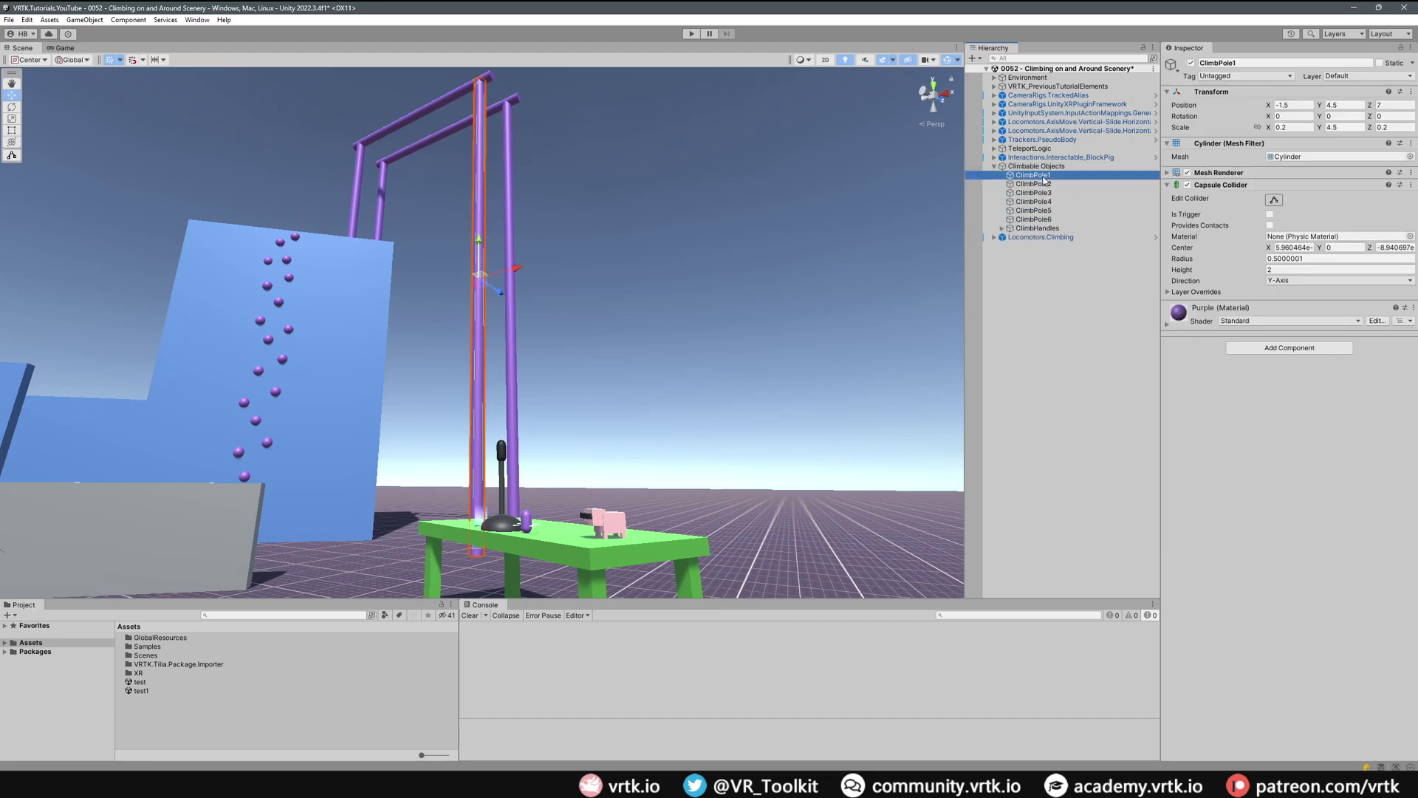
{"action": "key", "text": "Down"}
{"action": "key", "text": "Down"}
{"action": "key", "text": "Down"}
{"action": "key", "text": "Down"}
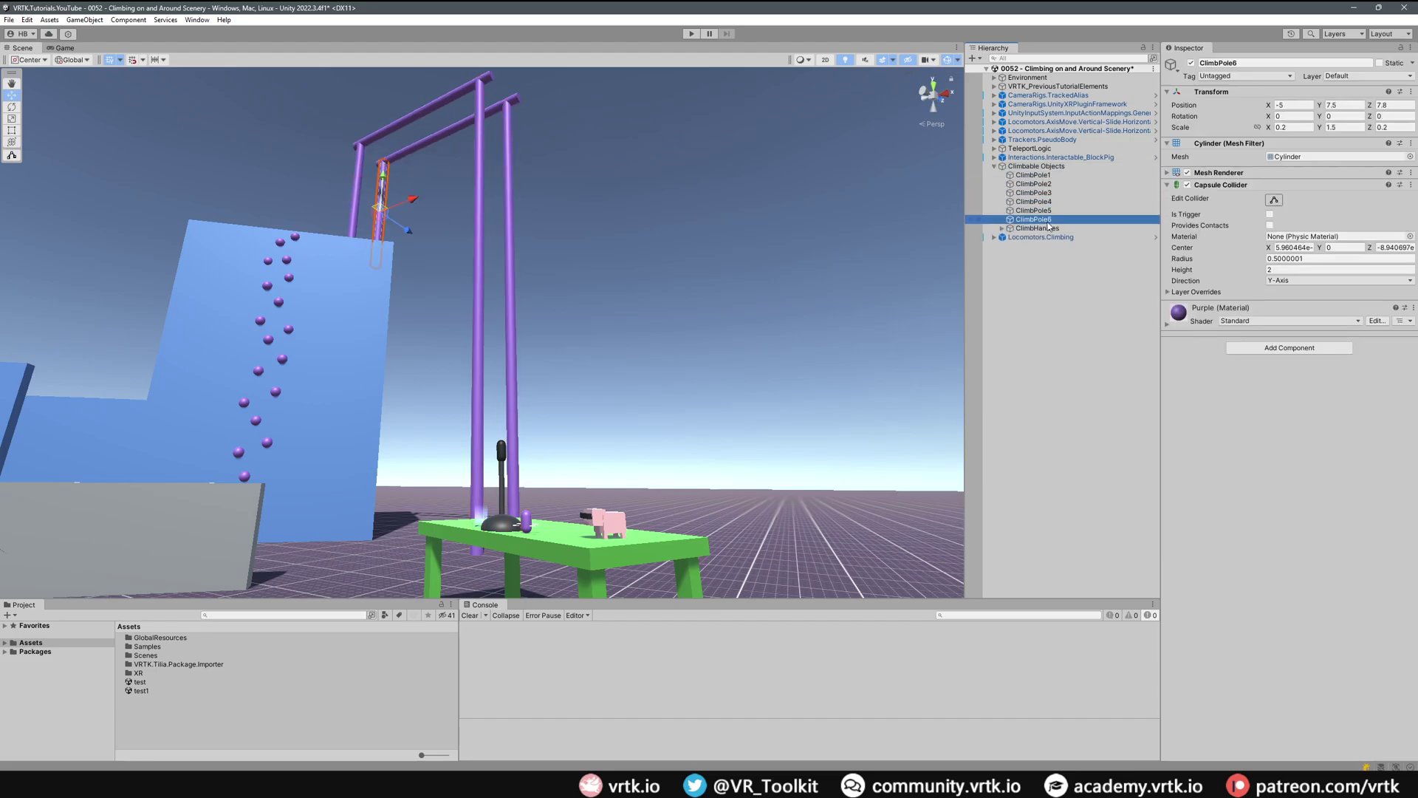
{"action": "left_click", "coordinate": [1002, 229]}
{"action": "key", "text": "Down"}
{"action": "key", "text": "Down"}
{"action": "key", "text": "Down"}
{"action": "key", "text": "Down"}
{"action": "key", "text": "Down"}
{"action": "key", "text": "Down"}
{"action": "key", "text": "Down"}
{"action": "key", "text": "Down"}
{"action": "key", "text": "Down"}
{"action": "key", "text": "Down"}
{"action": "key", "text": "Down"}
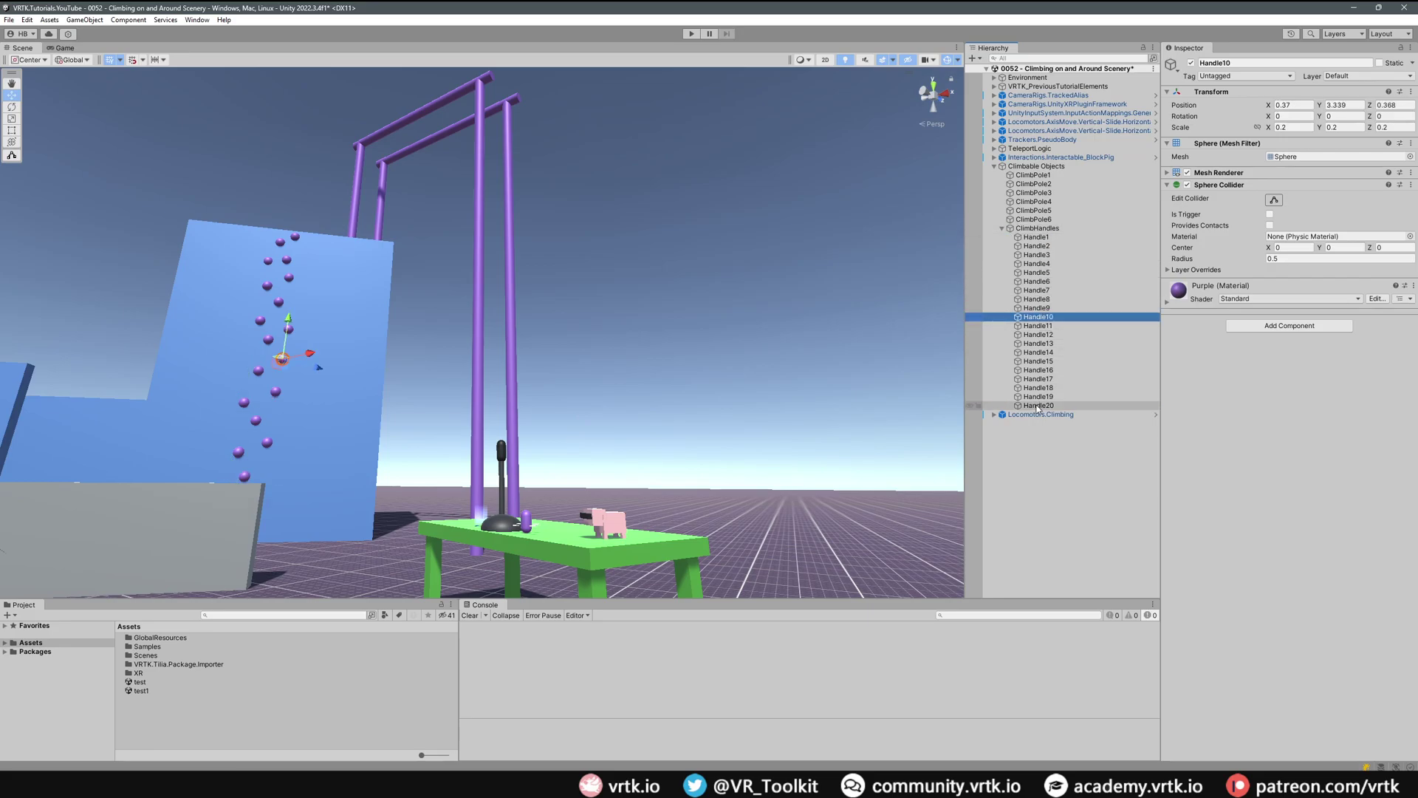
{"action": "left_click", "coordinate": [1035, 228]}
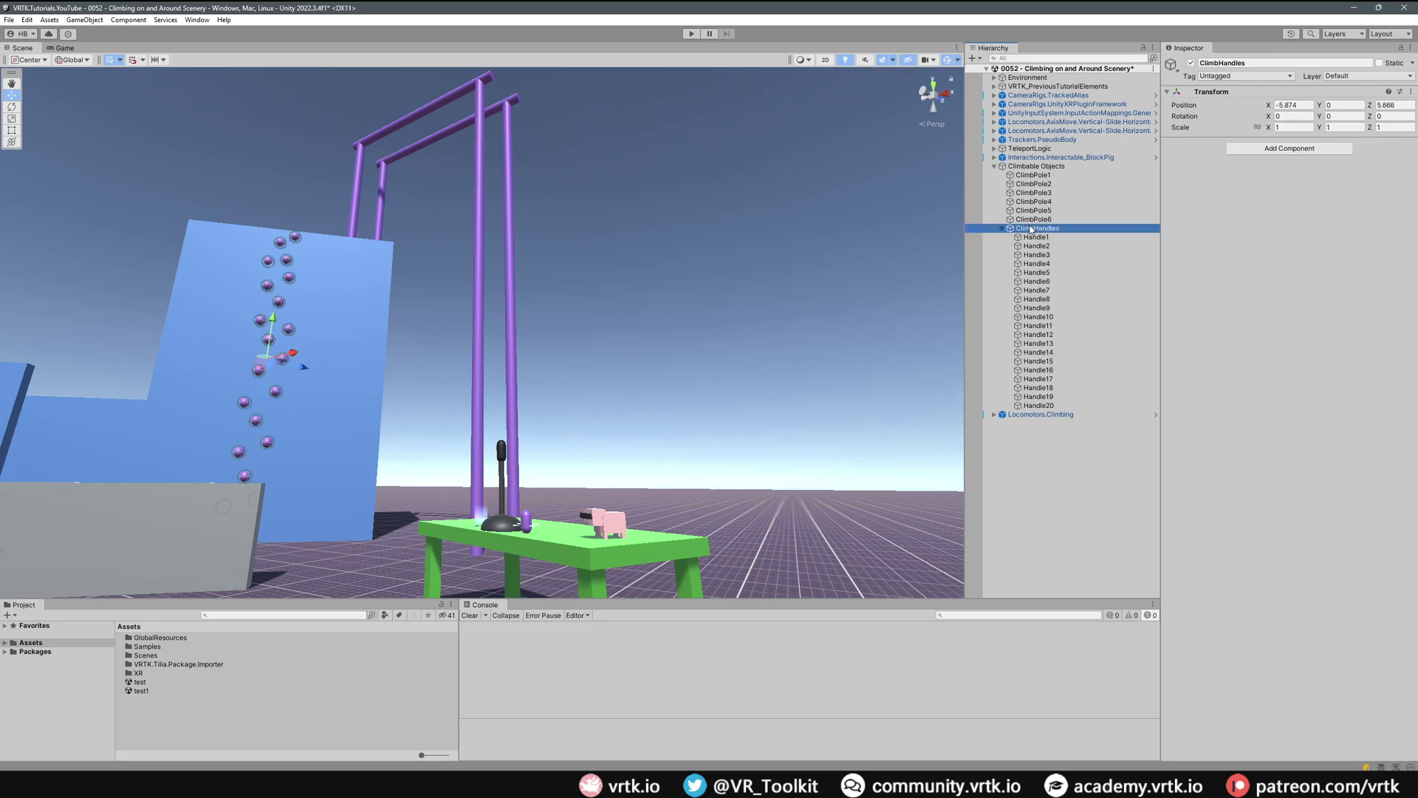
{"action": "left_click", "coordinate": [1003, 229]}
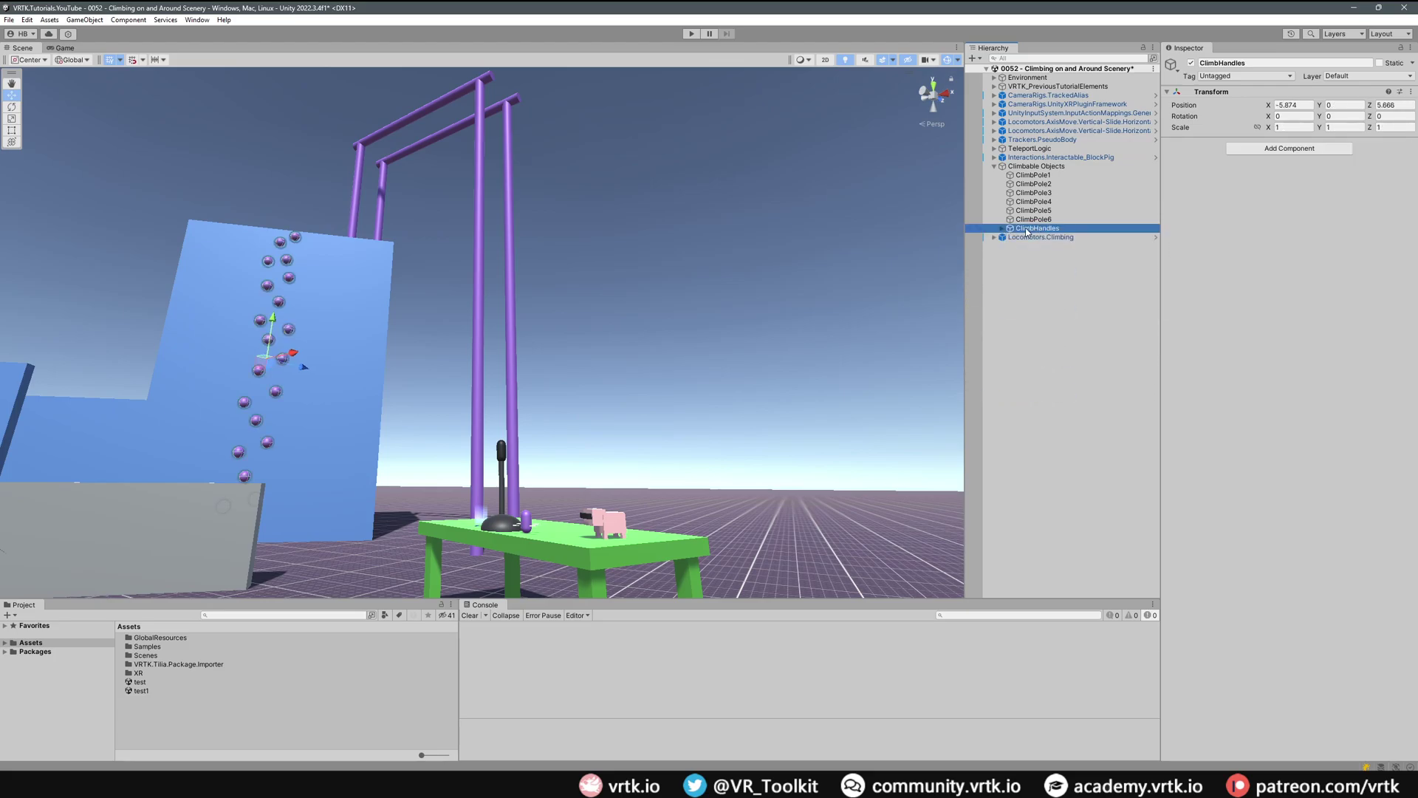
- Convert ClimbHandles to a climbable with the Climbable Creator, using Locomotors.Climbing as the climbing facade
{"action": "left_click", "coordinate": [198, 20]}
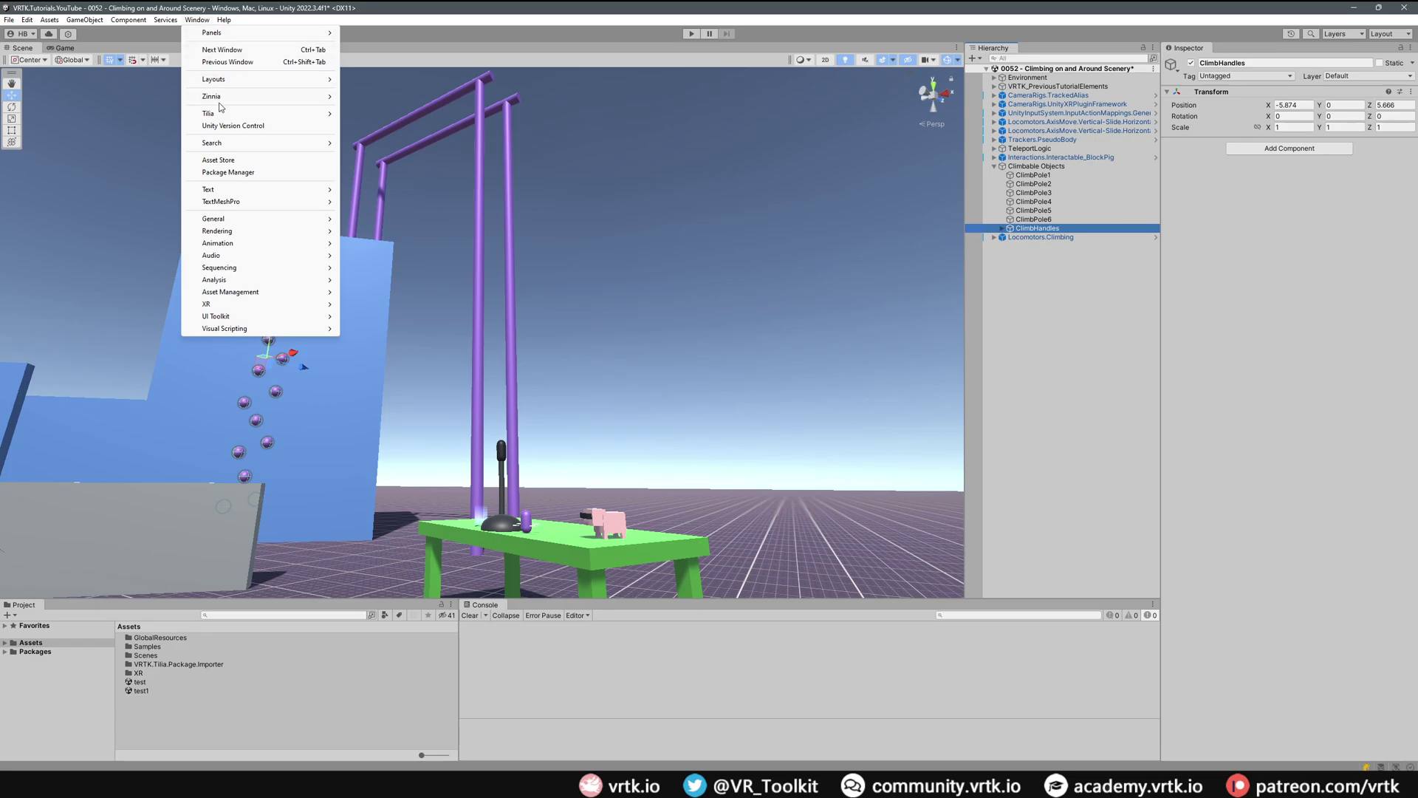
{"action": "mouse_move", "coordinate": [225, 114]}
{"action": "mouse_move", "coordinate": [374, 115]}
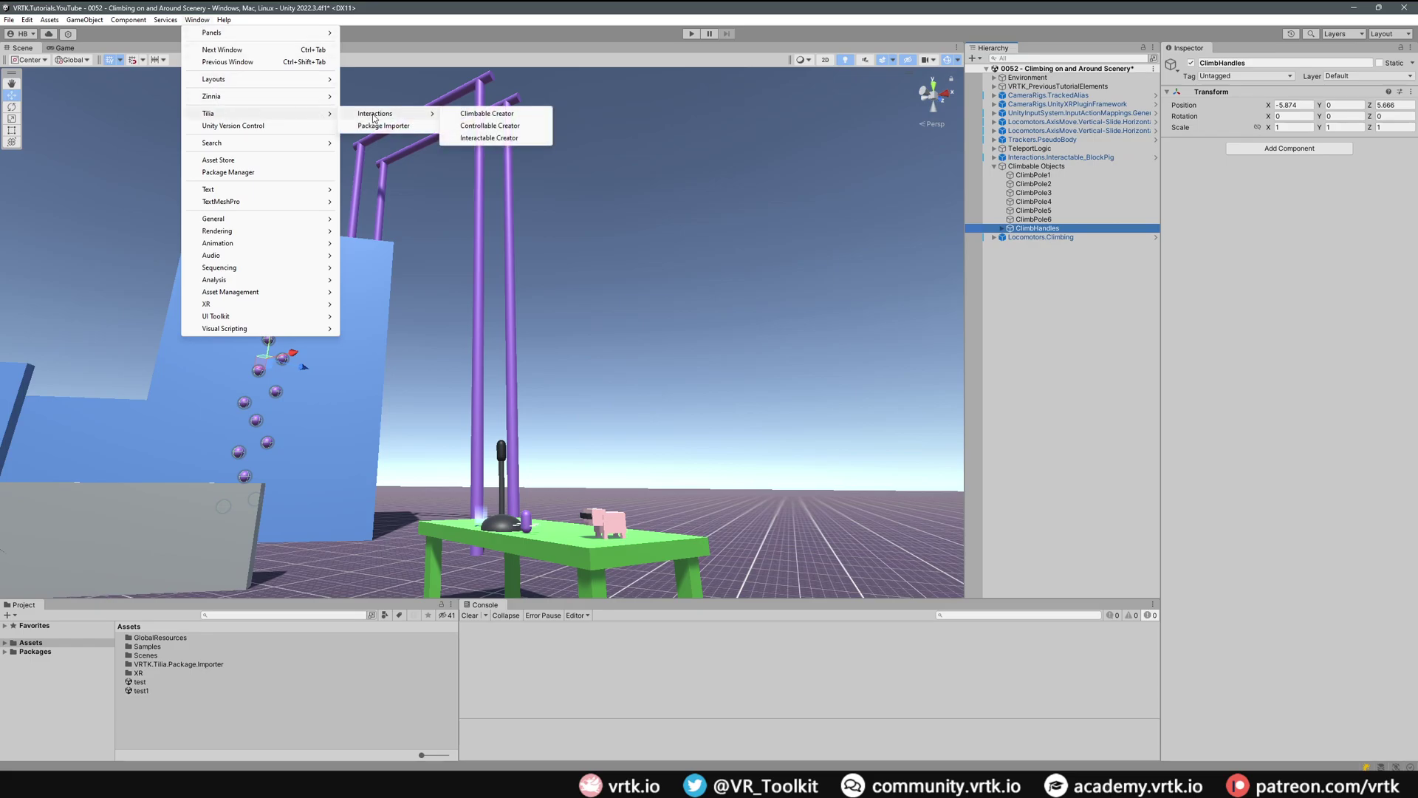
{"action": "left_click", "coordinate": [506, 115]}
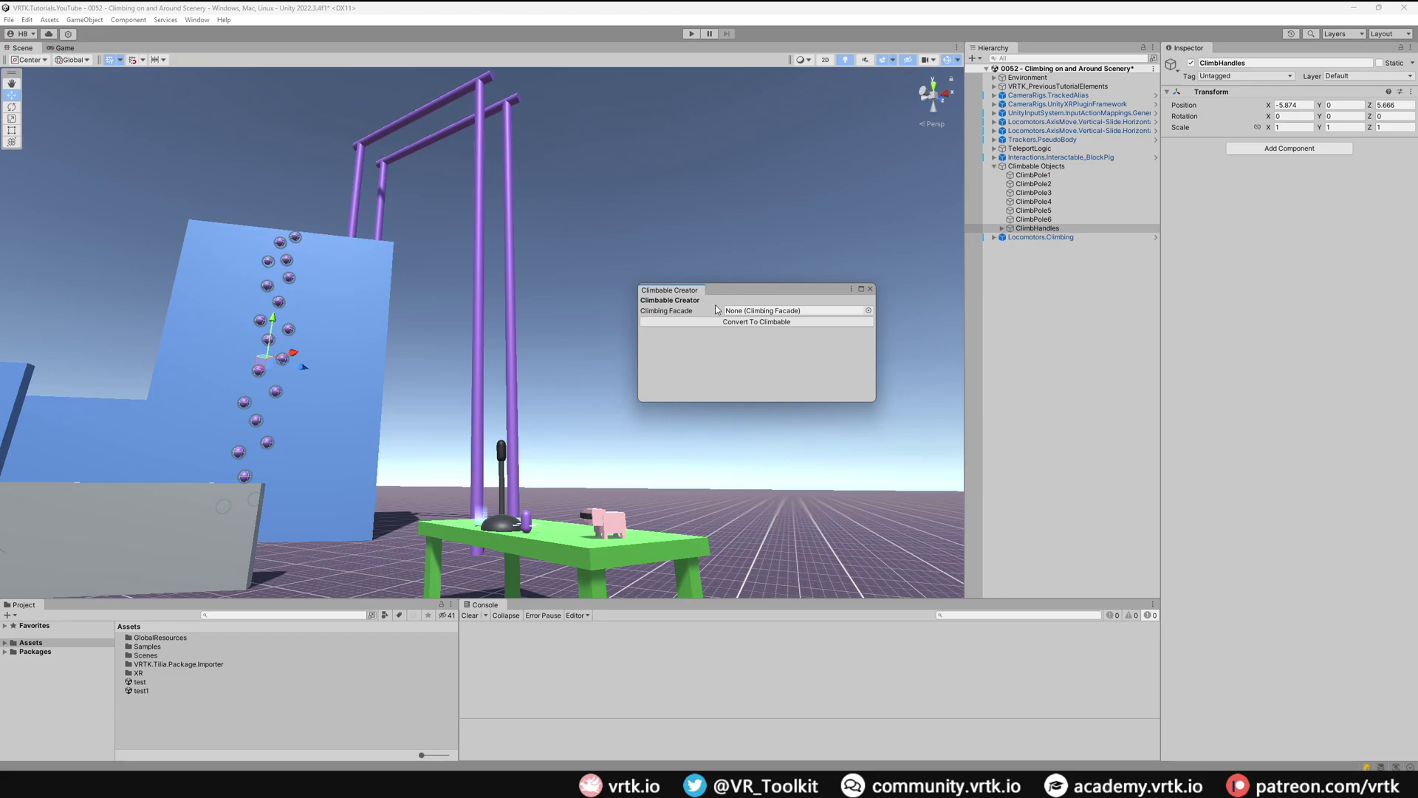
{"action": "left_click_drag", "start_coordinate": [1067, 242], "coordinate": [799, 316]}
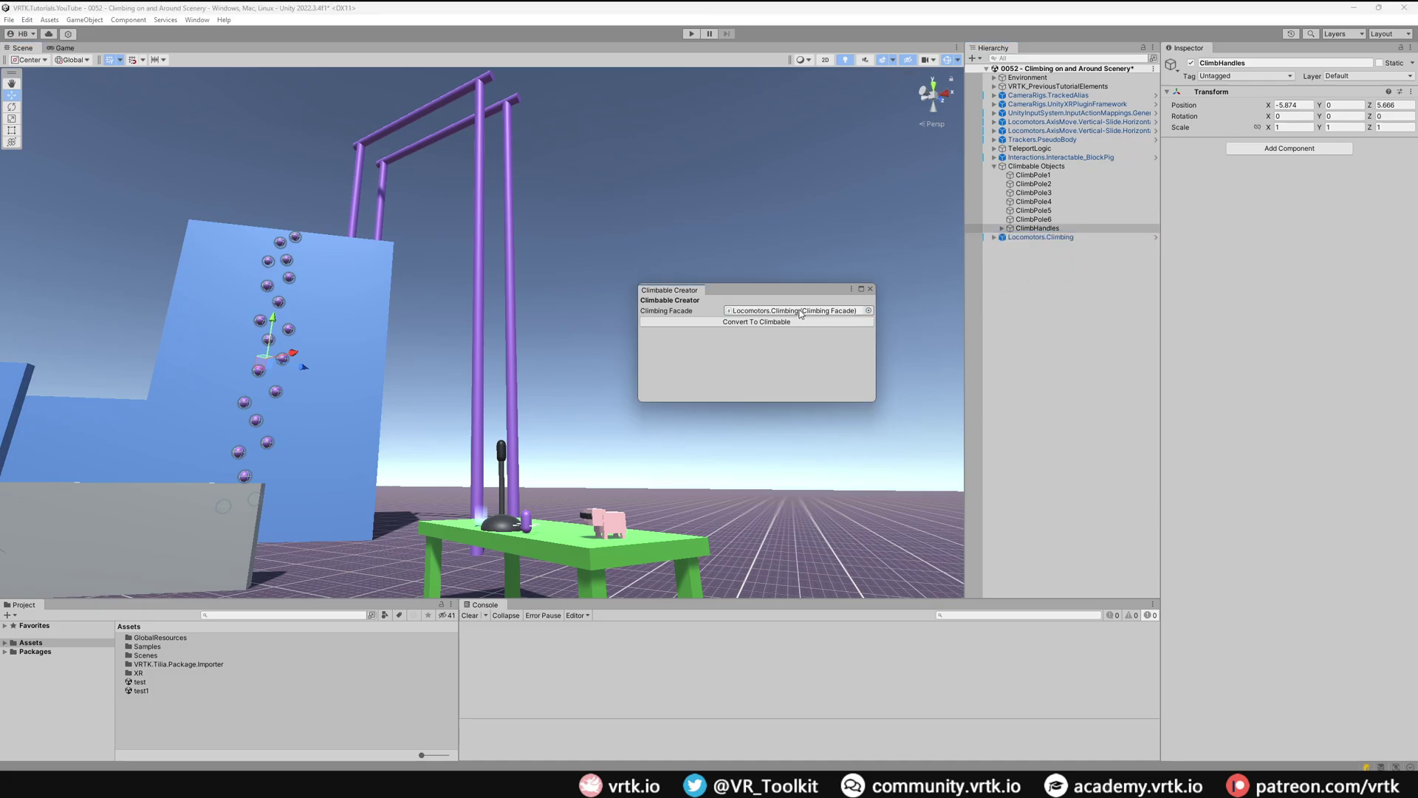
{"action": "left_click", "coordinate": [1056, 230]}
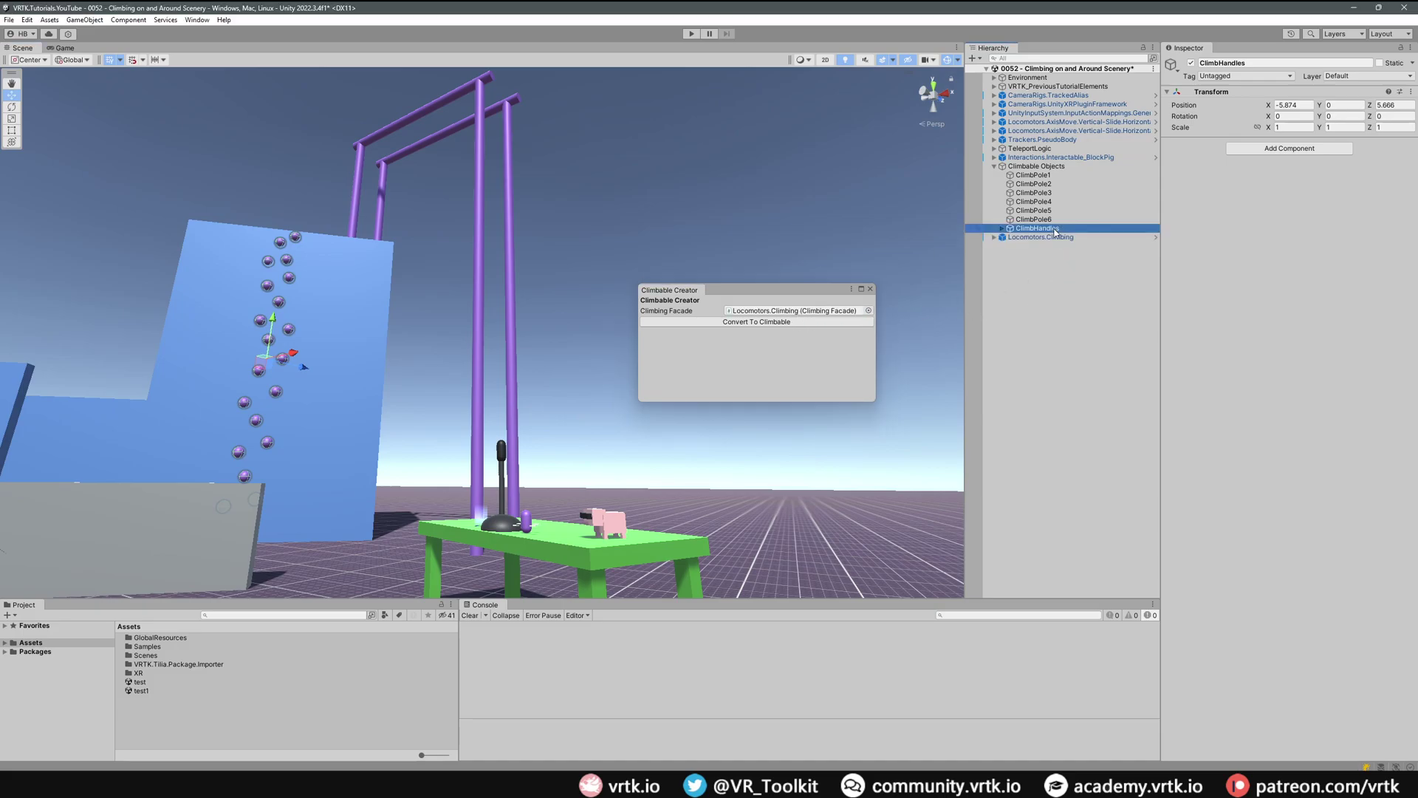
{"action": "left_click", "coordinate": [765, 322]}
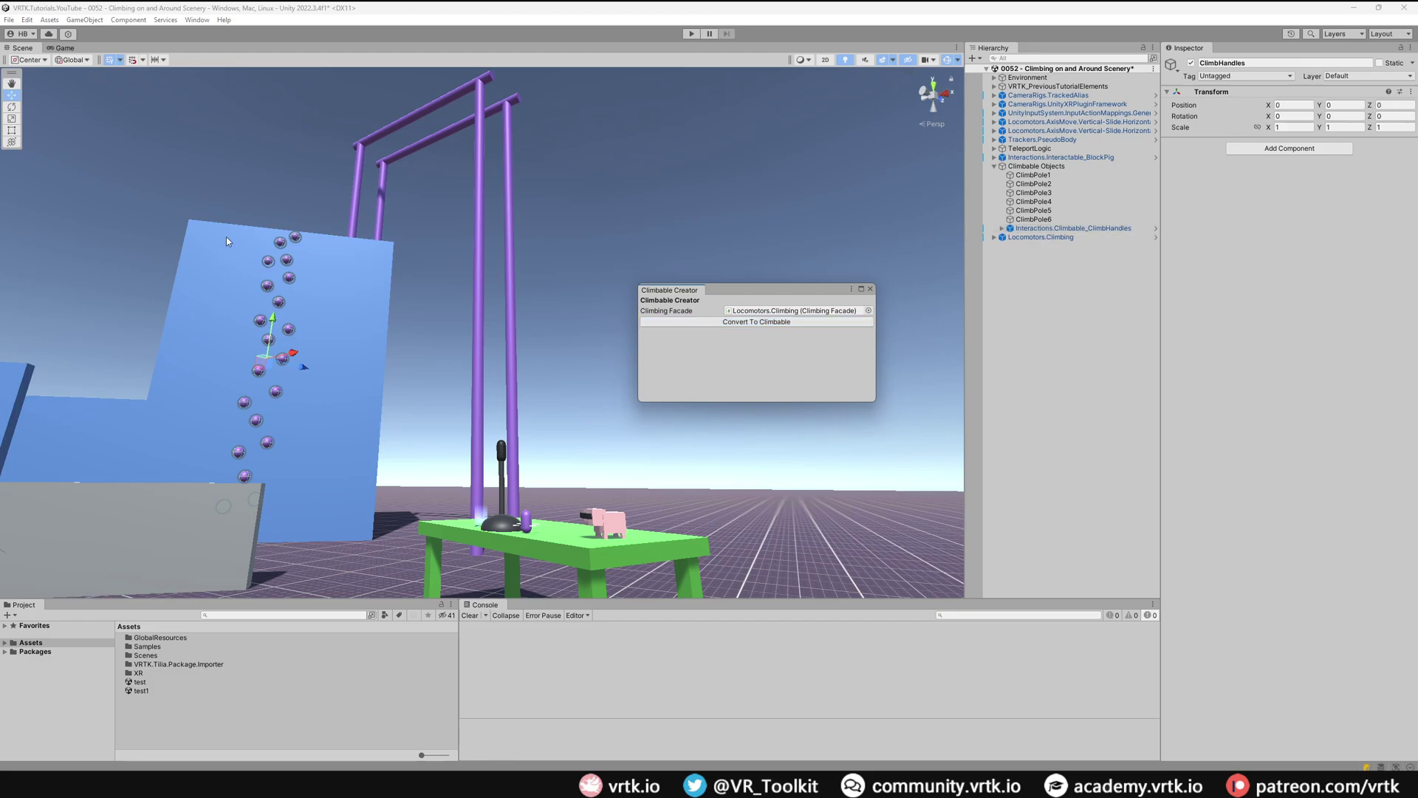
{"action": "left_click", "coordinate": [1064, 229]}
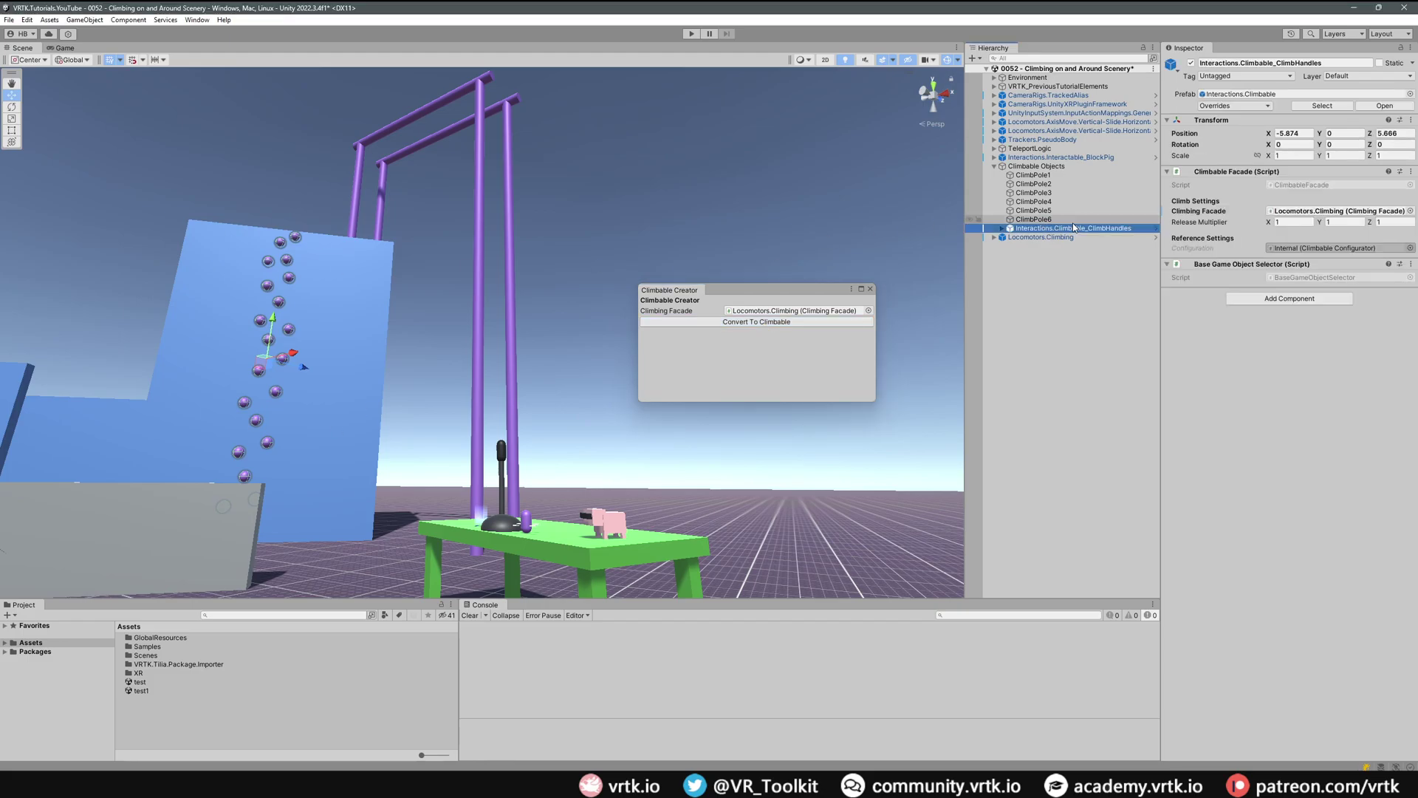
- Convert ClimbPole1 through ClimbPole6 to climbables, check each converted pole, and close the Climbable Creator
{"action": "left_click", "coordinate": [1034, 176]}
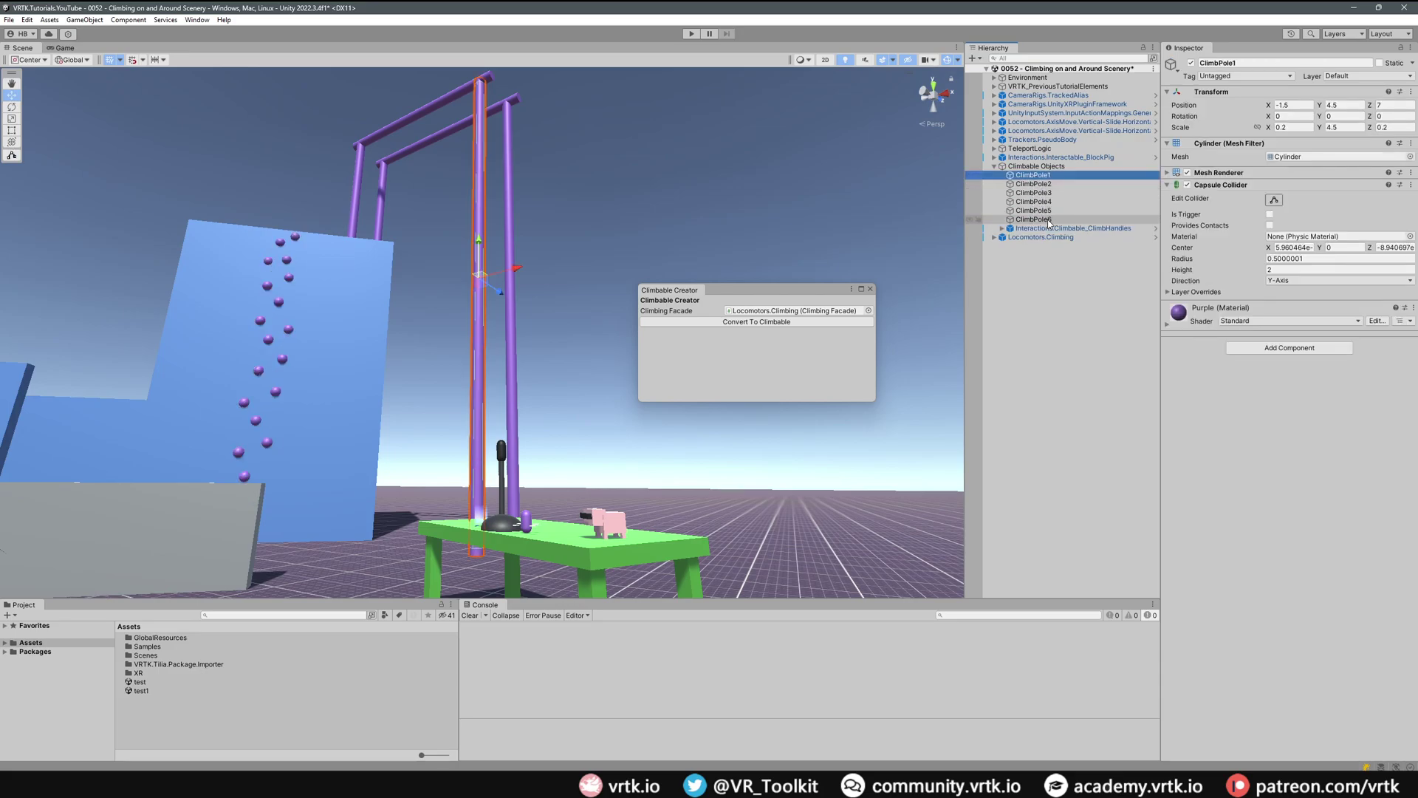
{"action": "left_click", "coordinate": [1048, 220], "text": "shift"}
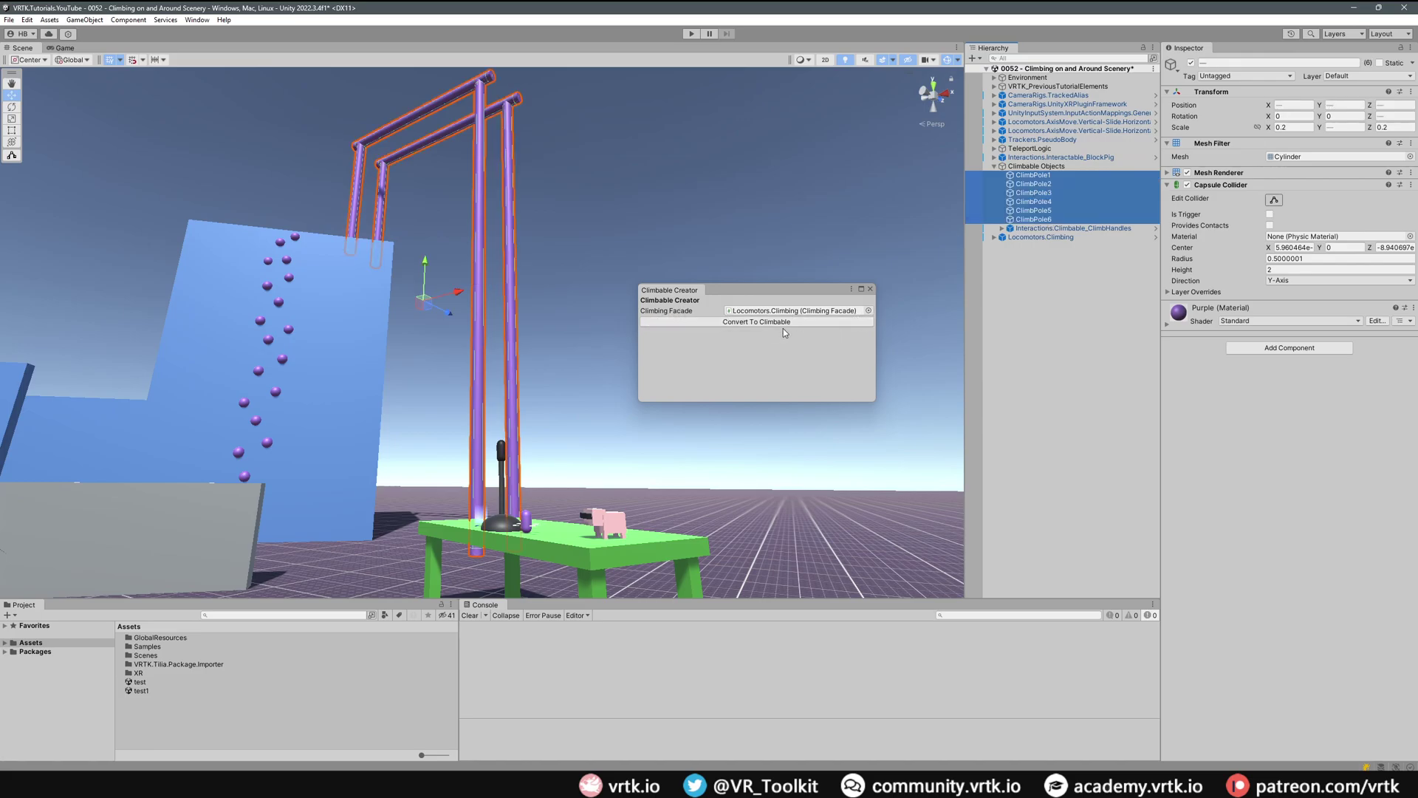
{"action": "left_click", "coordinate": [760, 321]}
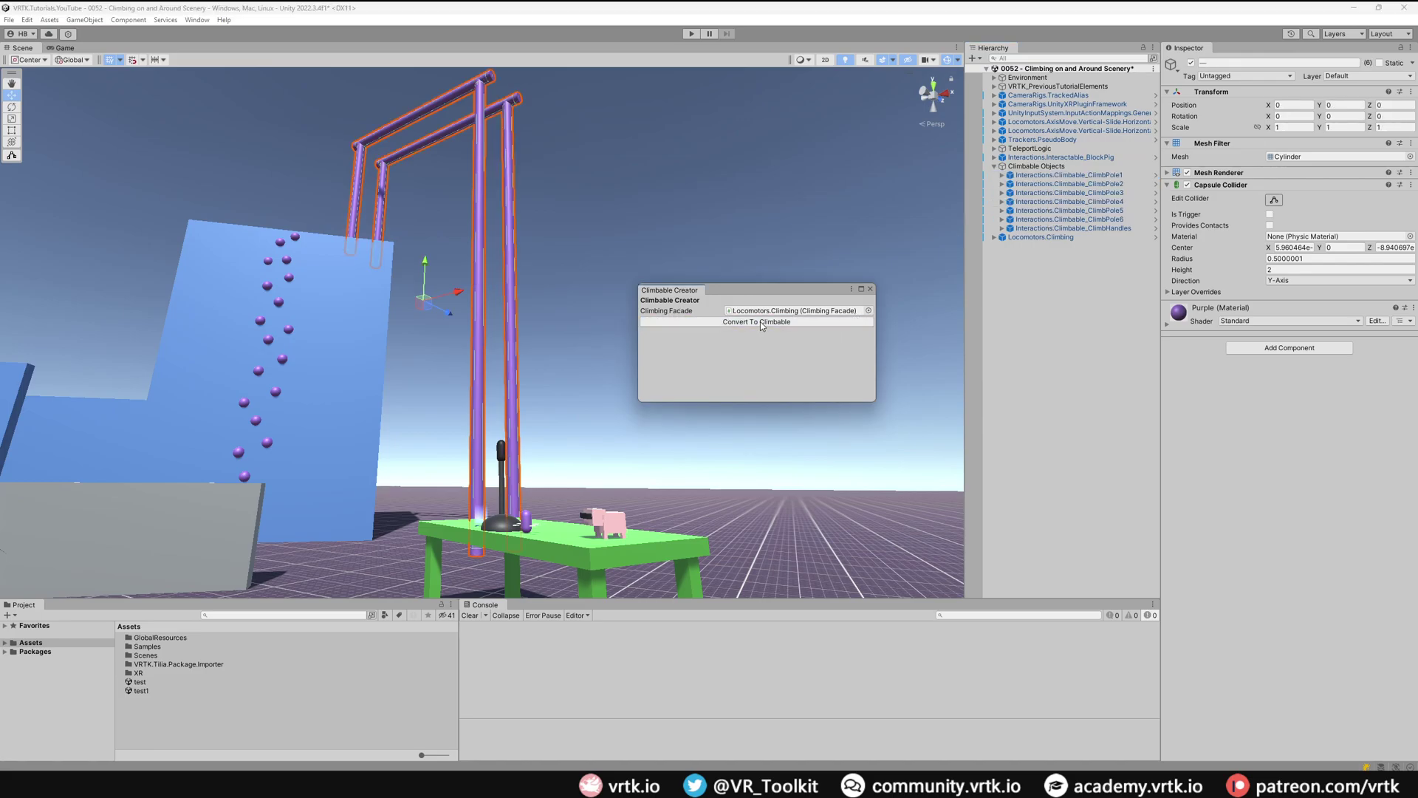
{"action": "left_click", "coordinate": [1056, 176]}
{"action": "left_click", "coordinate": [1059, 183]}
{"action": "left_click", "coordinate": [1061, 193]}
{"action": "left_click", "coordinate": [1063, 202]}
{"action": "left_click", "coordinate": [1065, 210]}
{"action": "left_click", "coordinate": [1068, 219]}
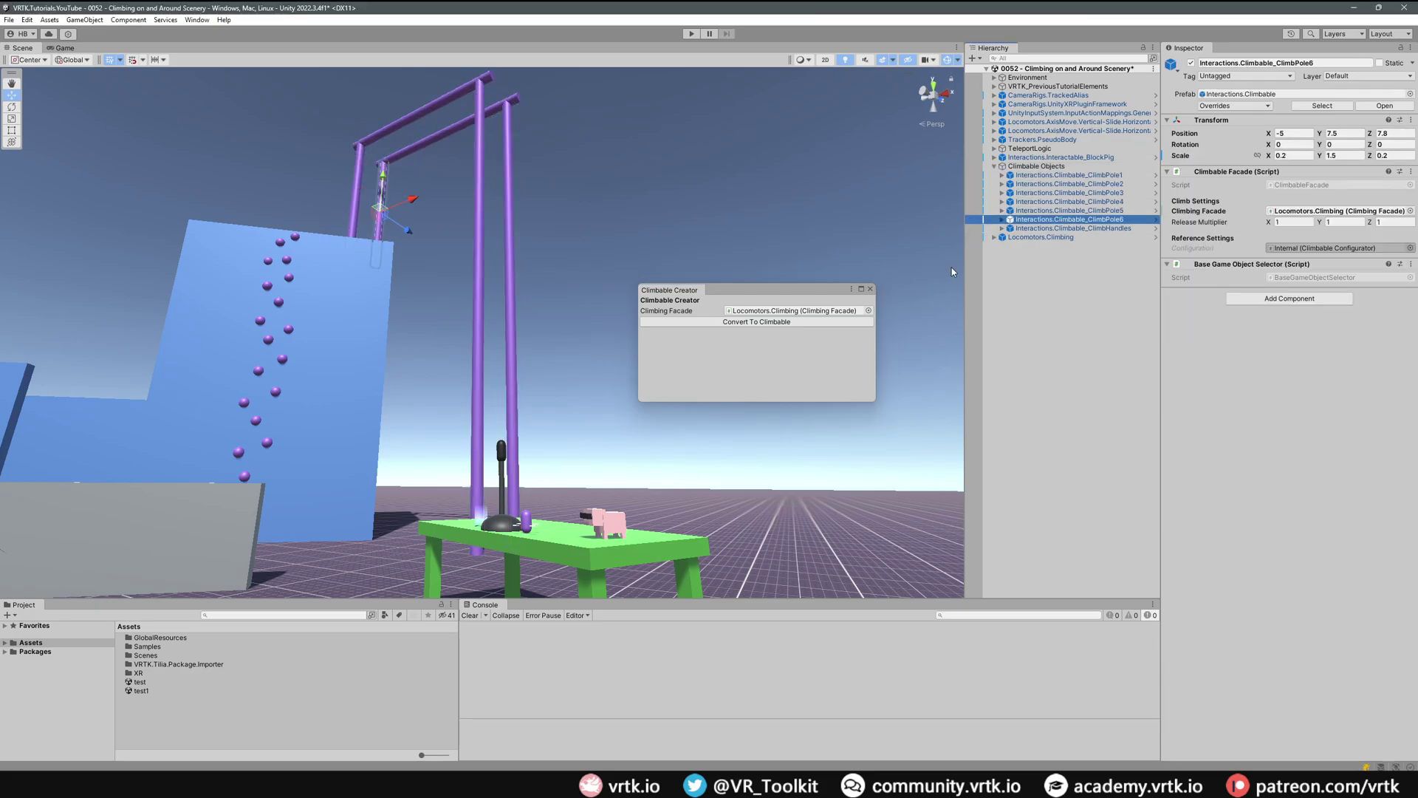
{"action": "left_click", "coordinate": [870, 289]}
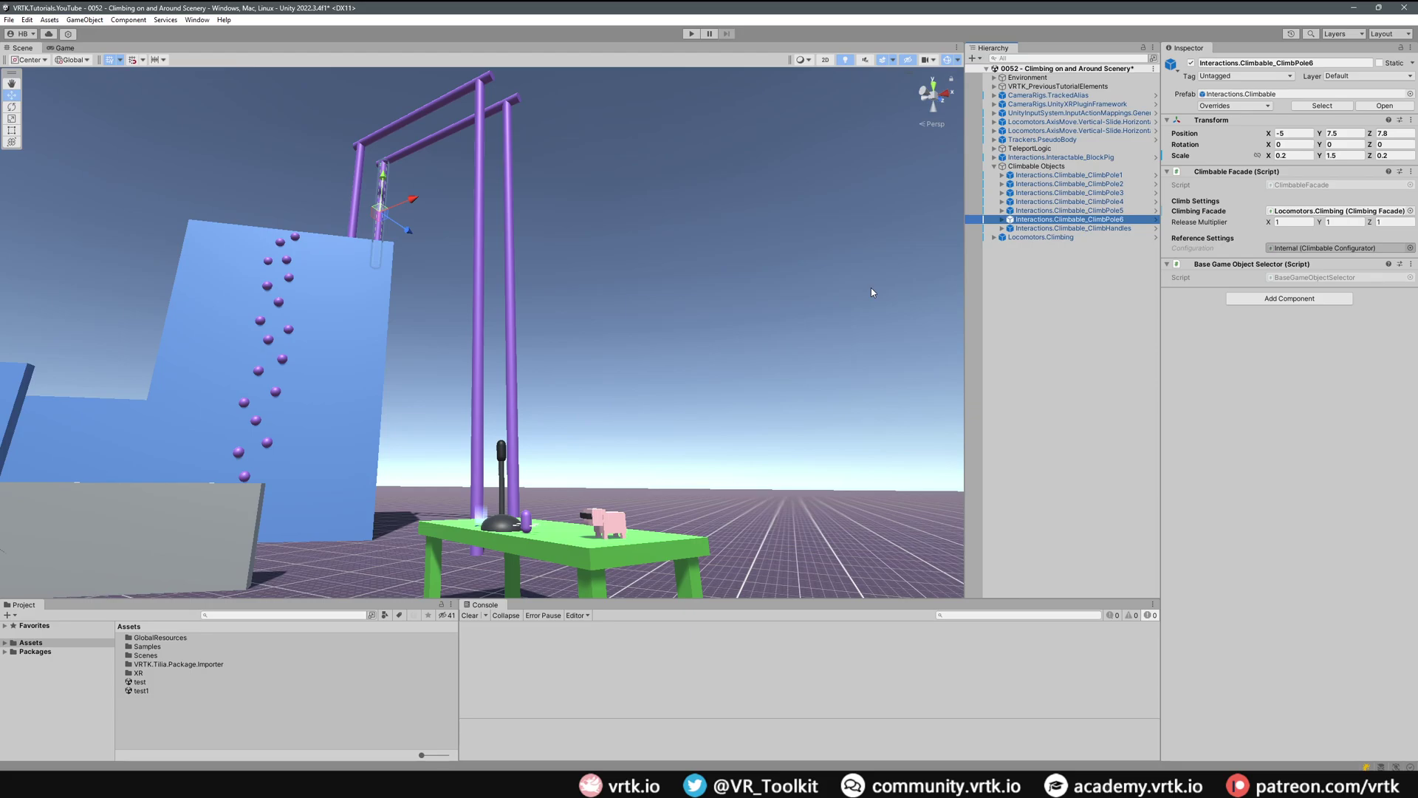
{"action": "left_click", "coordinate": [1053, 259]}
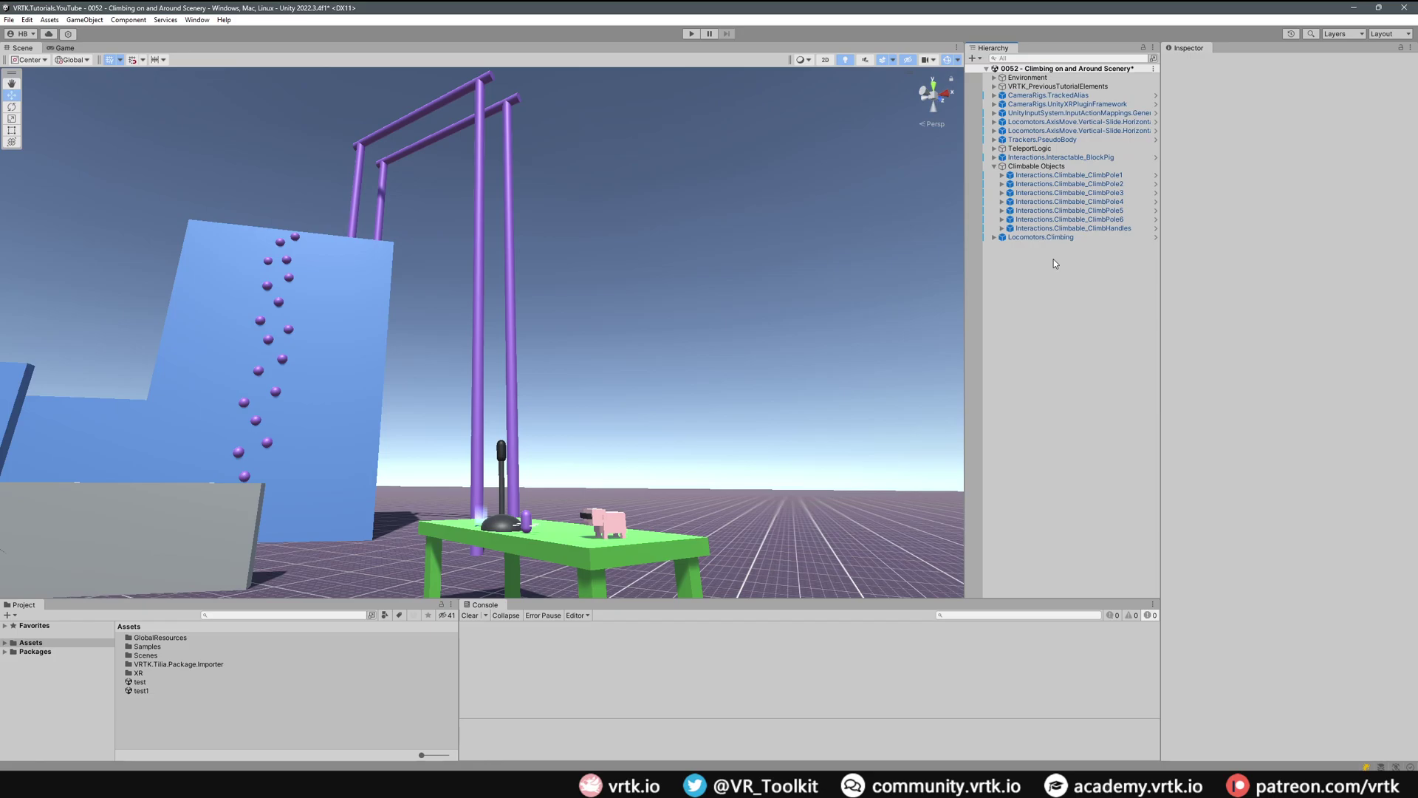
- Add a Climb Started event on Locomotors.Climbing that deactivates Indicators.ObjectPointers.Curved through GameObject.SetActive
{"action": "left_click", "coordinate": [1041, 237]}
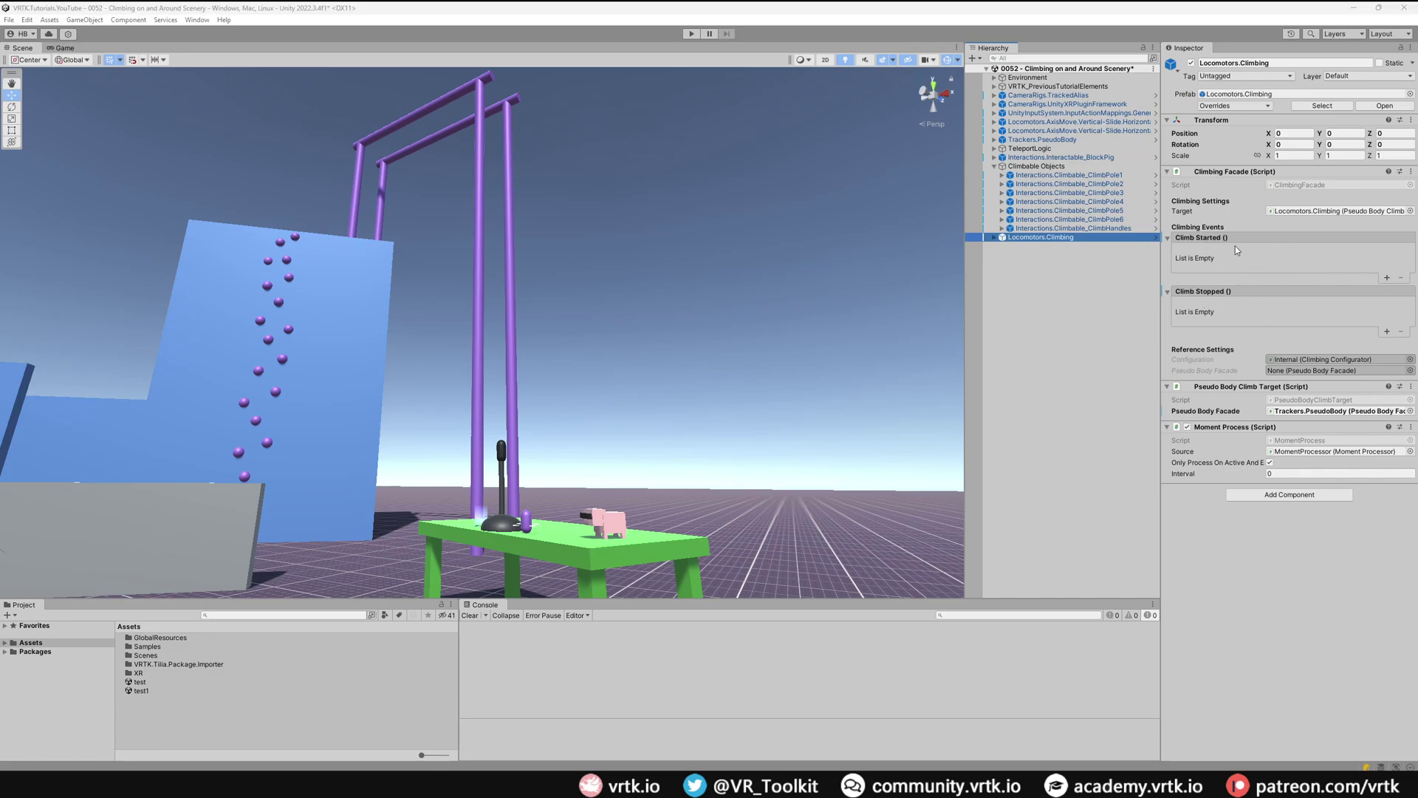
{"action": "left_click", "coordinate": [1387, 278]}
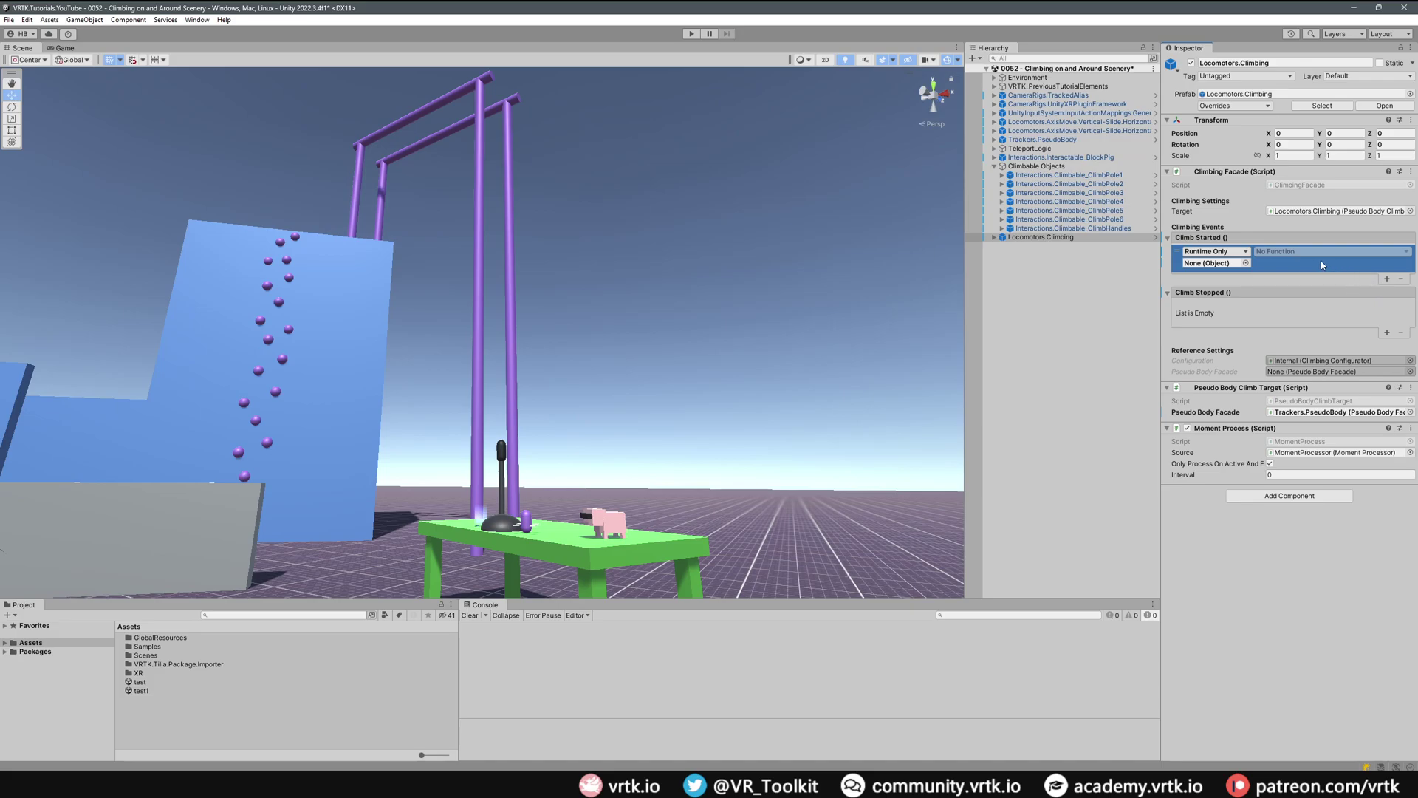
{"action": "left_click", "coordinate": [994, 149]}
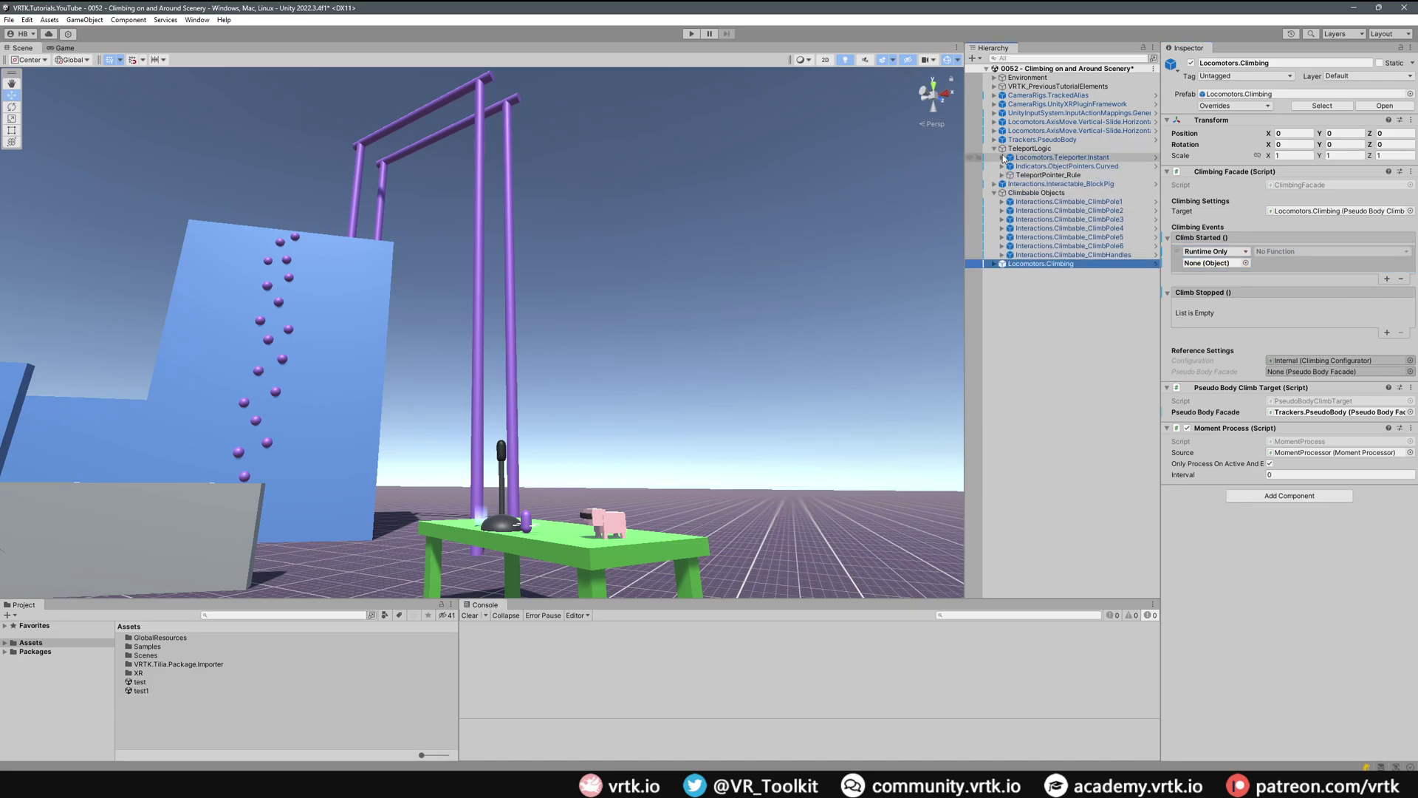
{"action": "left_click_drag", "start_coordinate": [1058, 164], "coordinate": [1214, 263]}
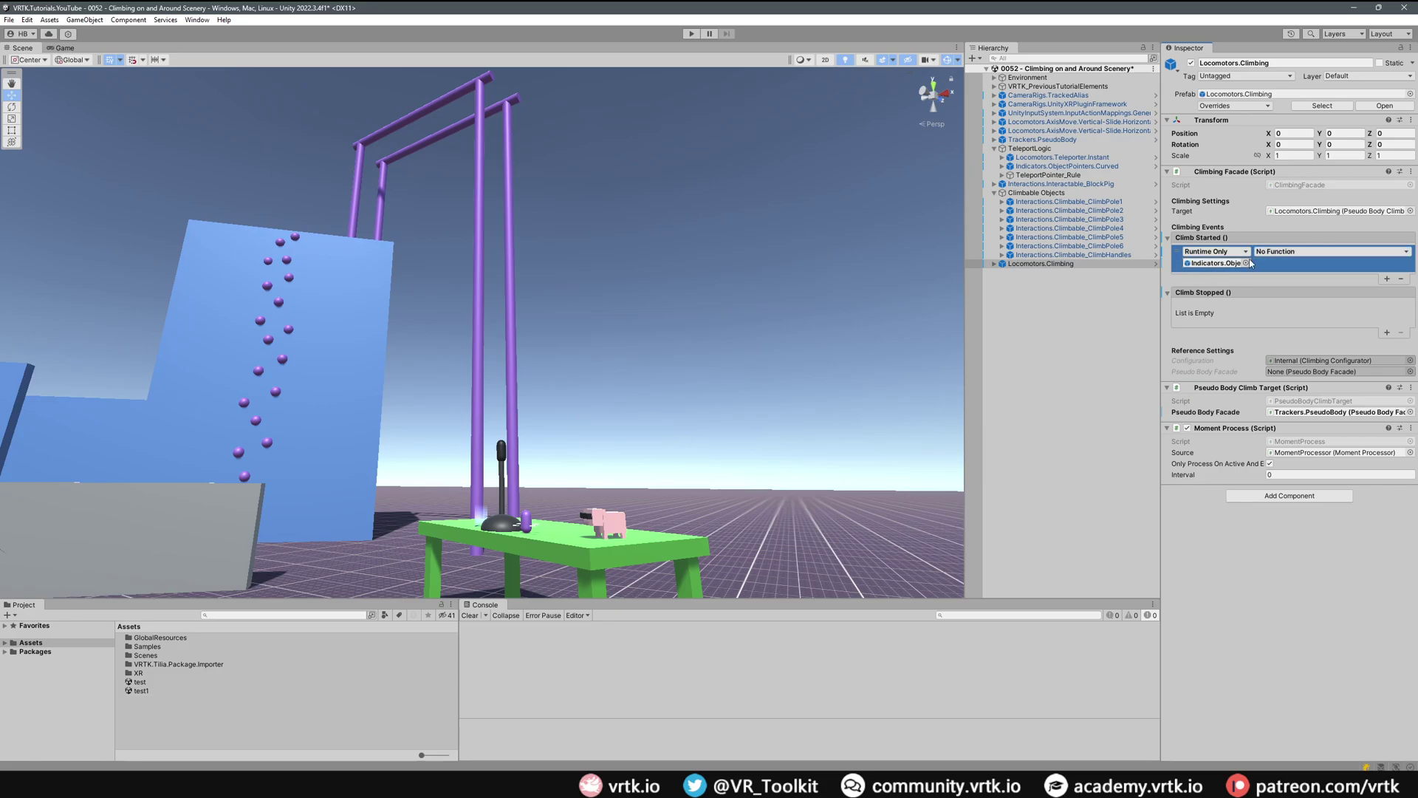
{"action": "left_click", "coordinate": [1294, 252]}
{"action": "mouse_move", "coordinate": [1294, 282]}
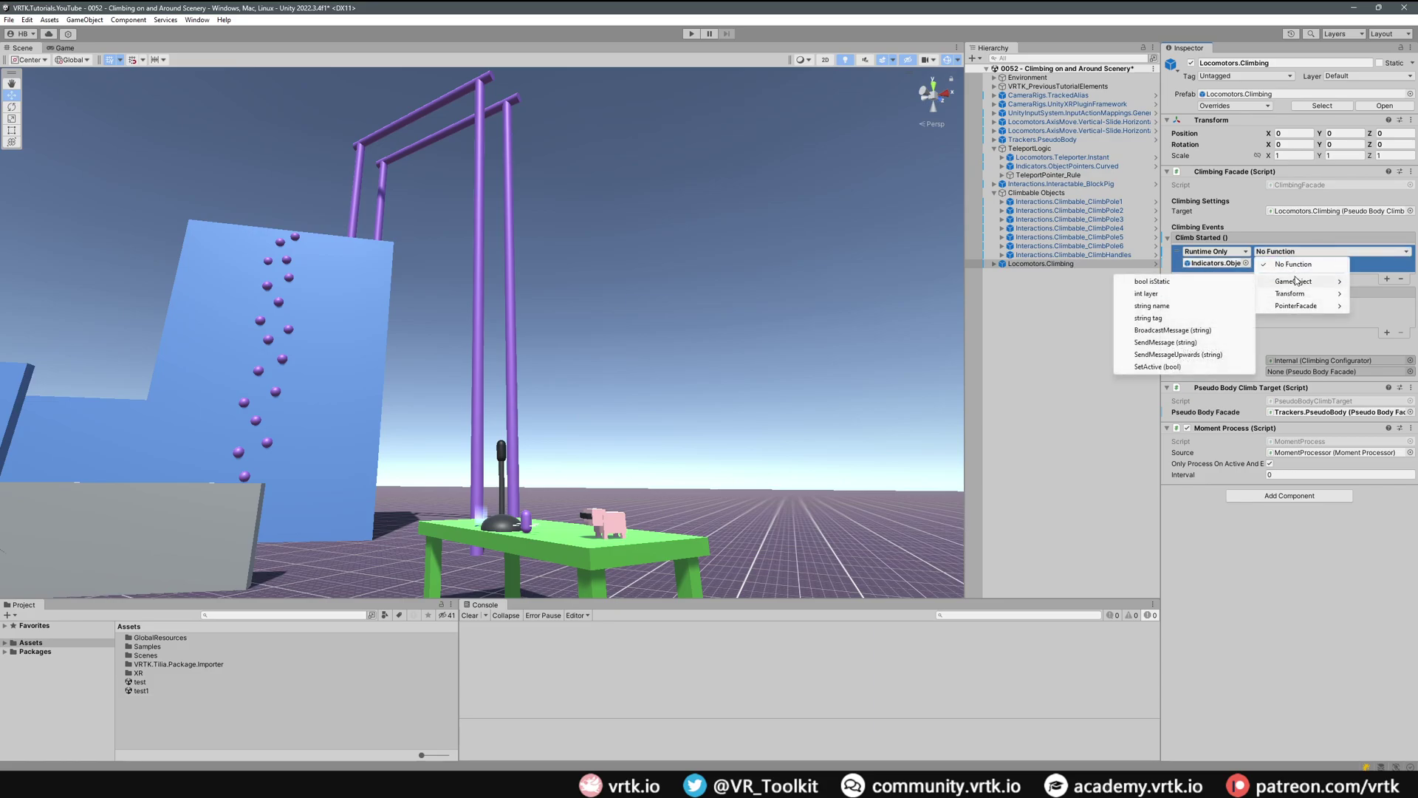
{"action": "left_click", "coordinate": [1186, 367]}
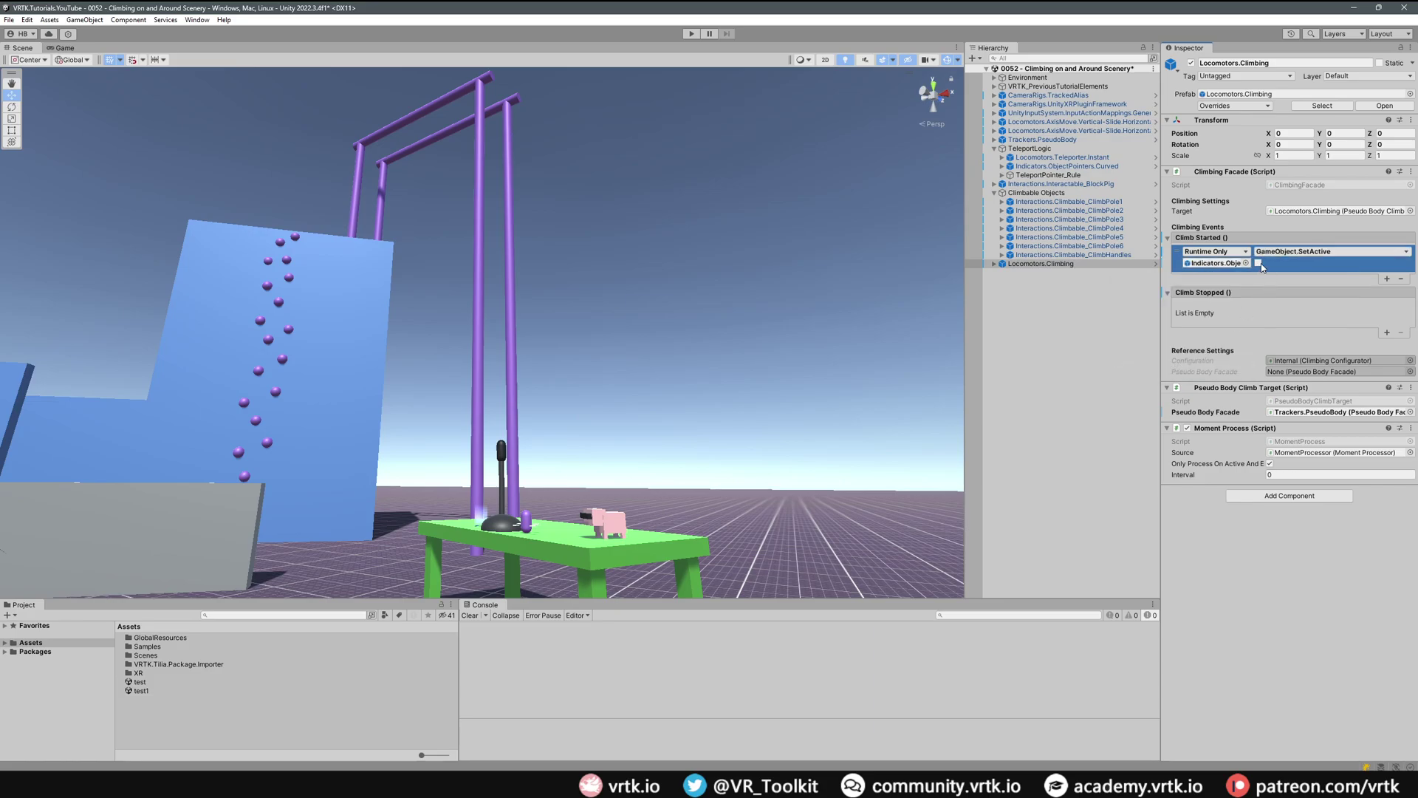
- Add a Climb Stopped event that reactivates Indicators.ObjectPointers.Curved through GameObject.SetActive with its value enabled
{"action": "left_click", "coordinate": [1387, 332]}
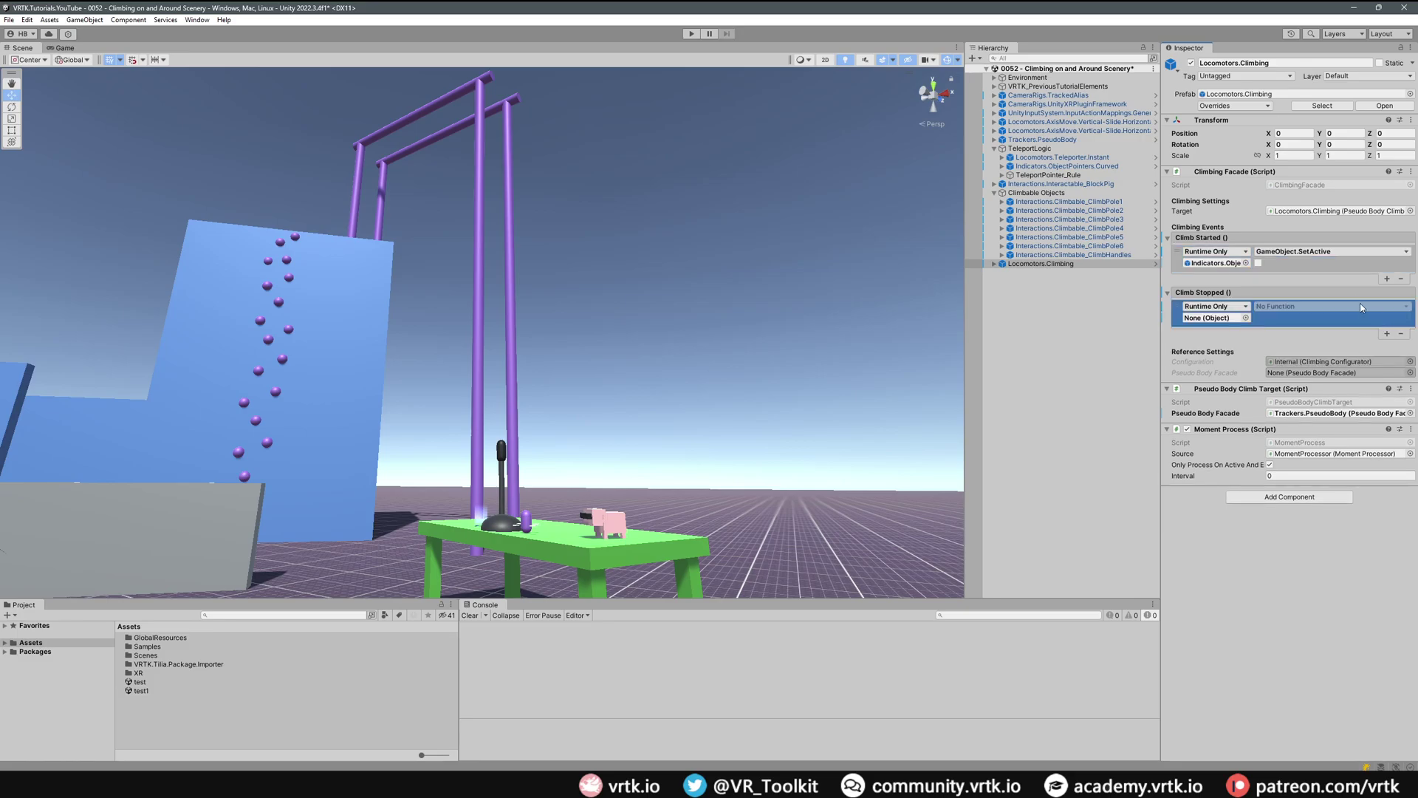
{"action": "left_click_drag", "start_coordinate": [1061, 164], "coordinate": [1211, 299]}
{"action": "left_click", "coordinate": [1300, 306]}
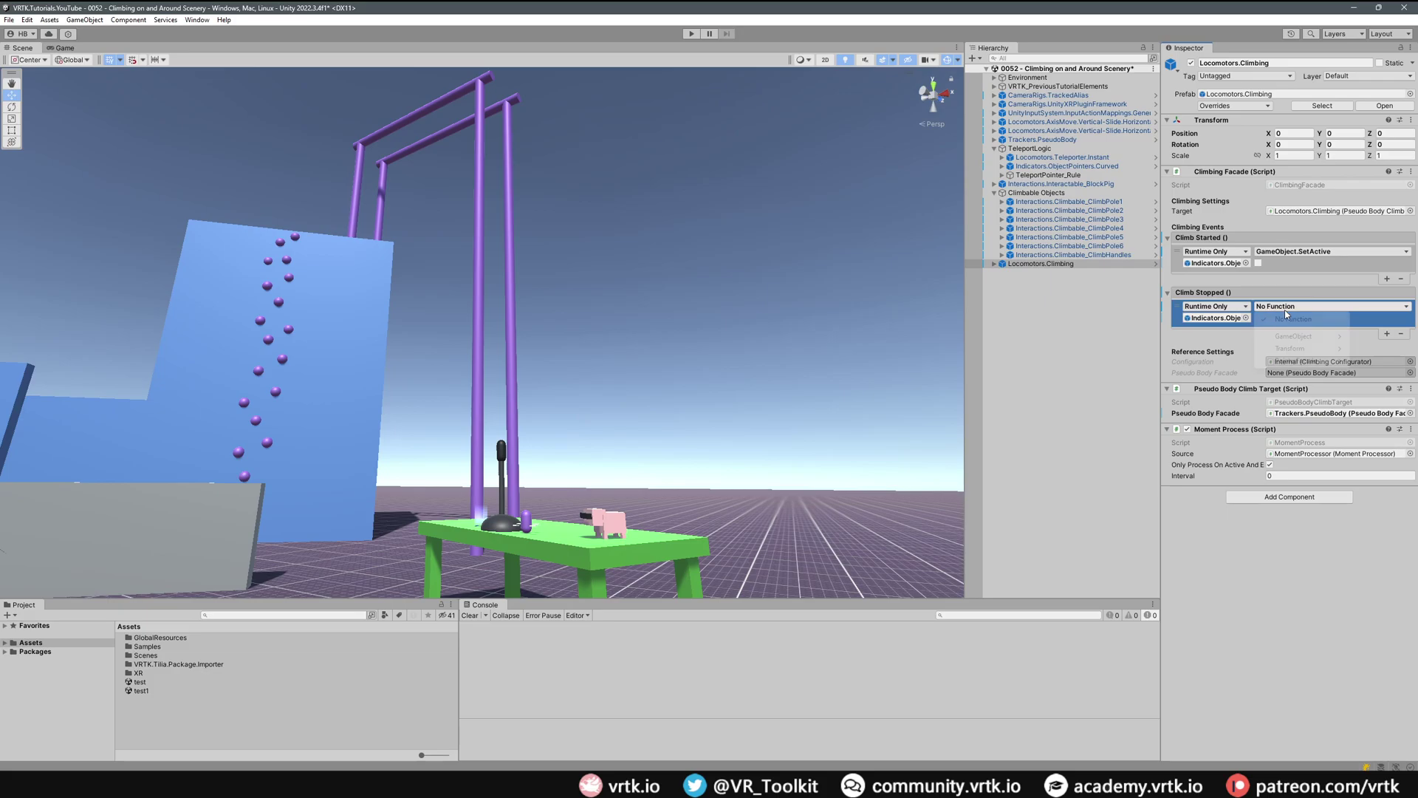
{"action": "mouse_move", "coordinate": [1298, 336]}
{"action": "left_click", "coordinate": [1167, 421]}
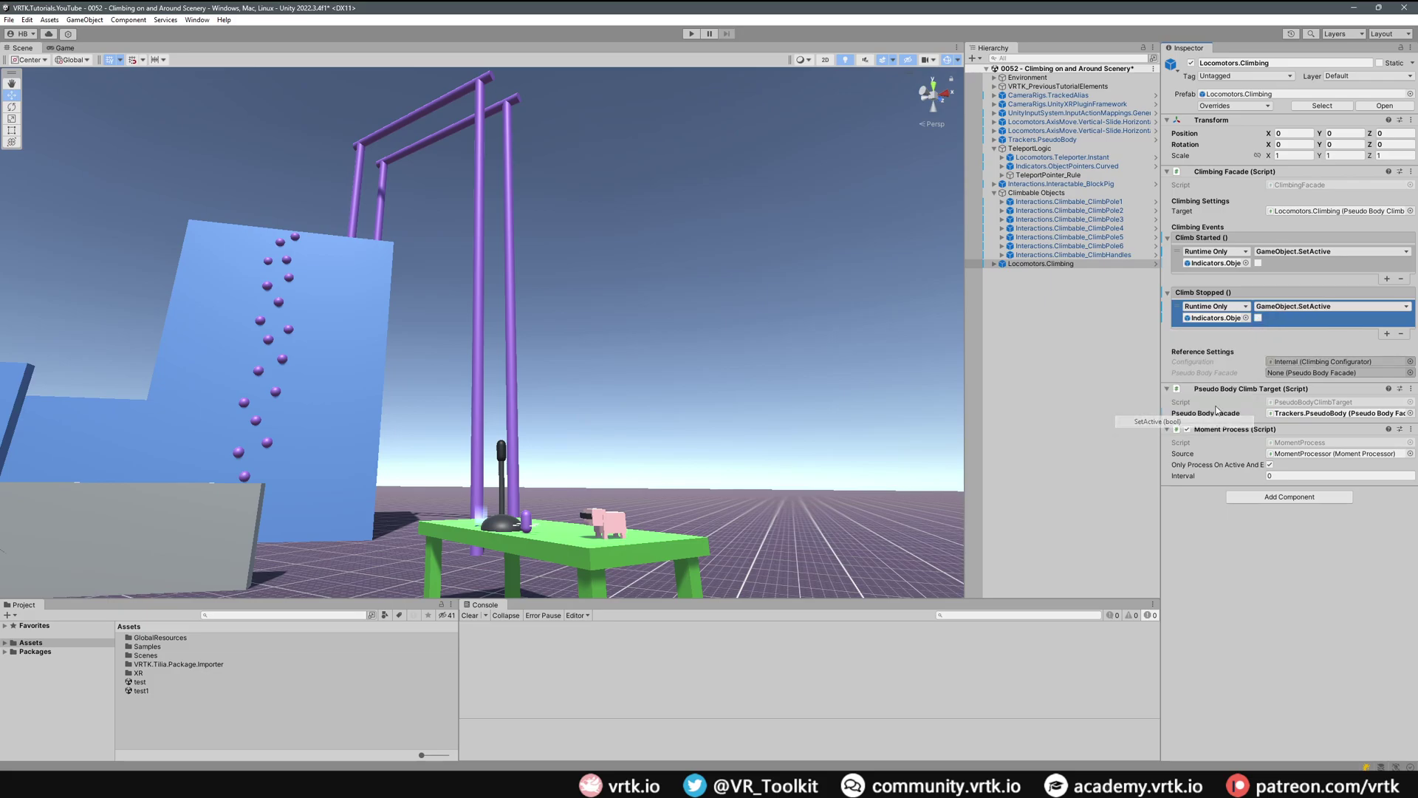
{"action": "left_click", "coordinate": [1257, 317]}
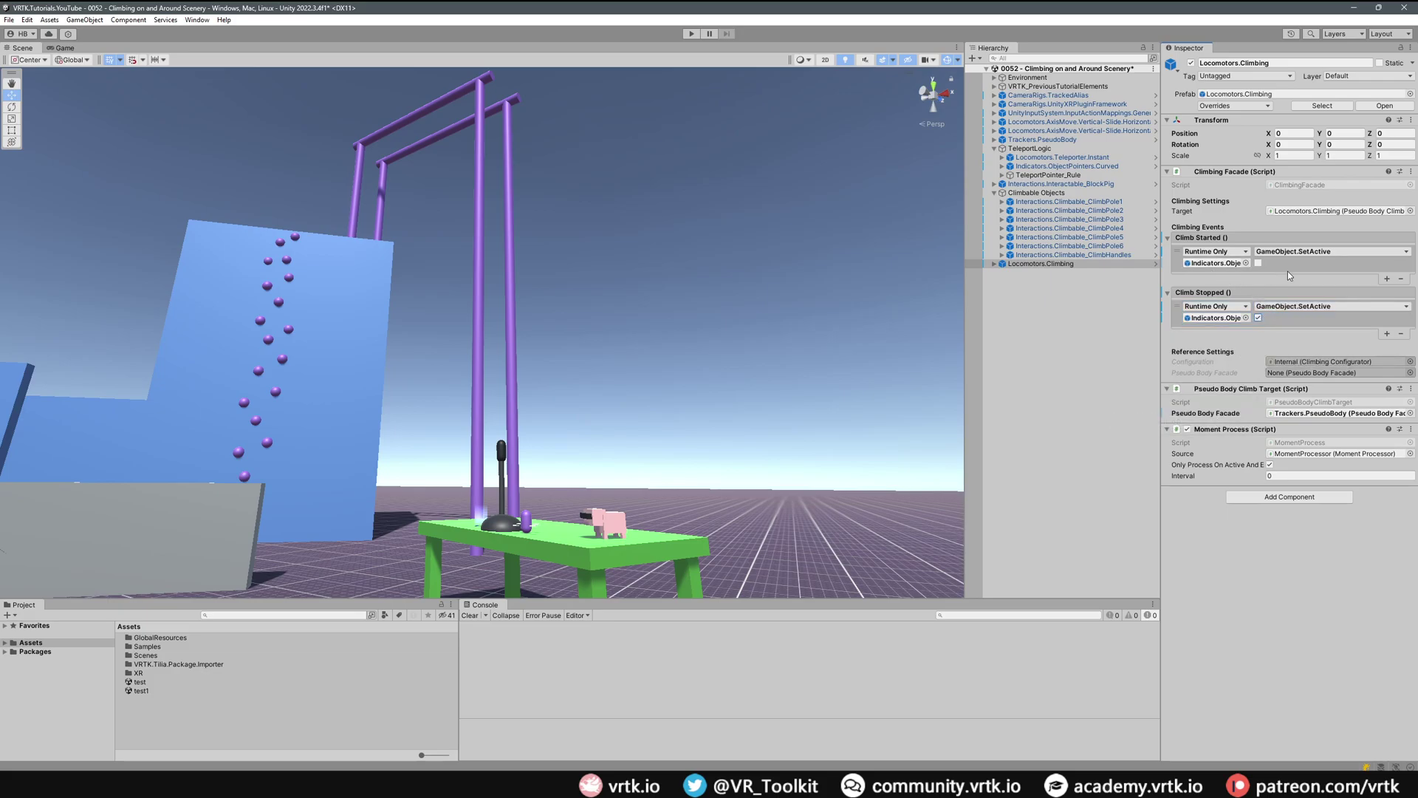
- Add a second Climb Started event that calls EmptyEventProxyEmitter.Receive on PauseSnapping, found under the Locomotors.Teleporter.Instant SnapToFloor object
{"action": "left_click", "coordinate": [1389, 279]}
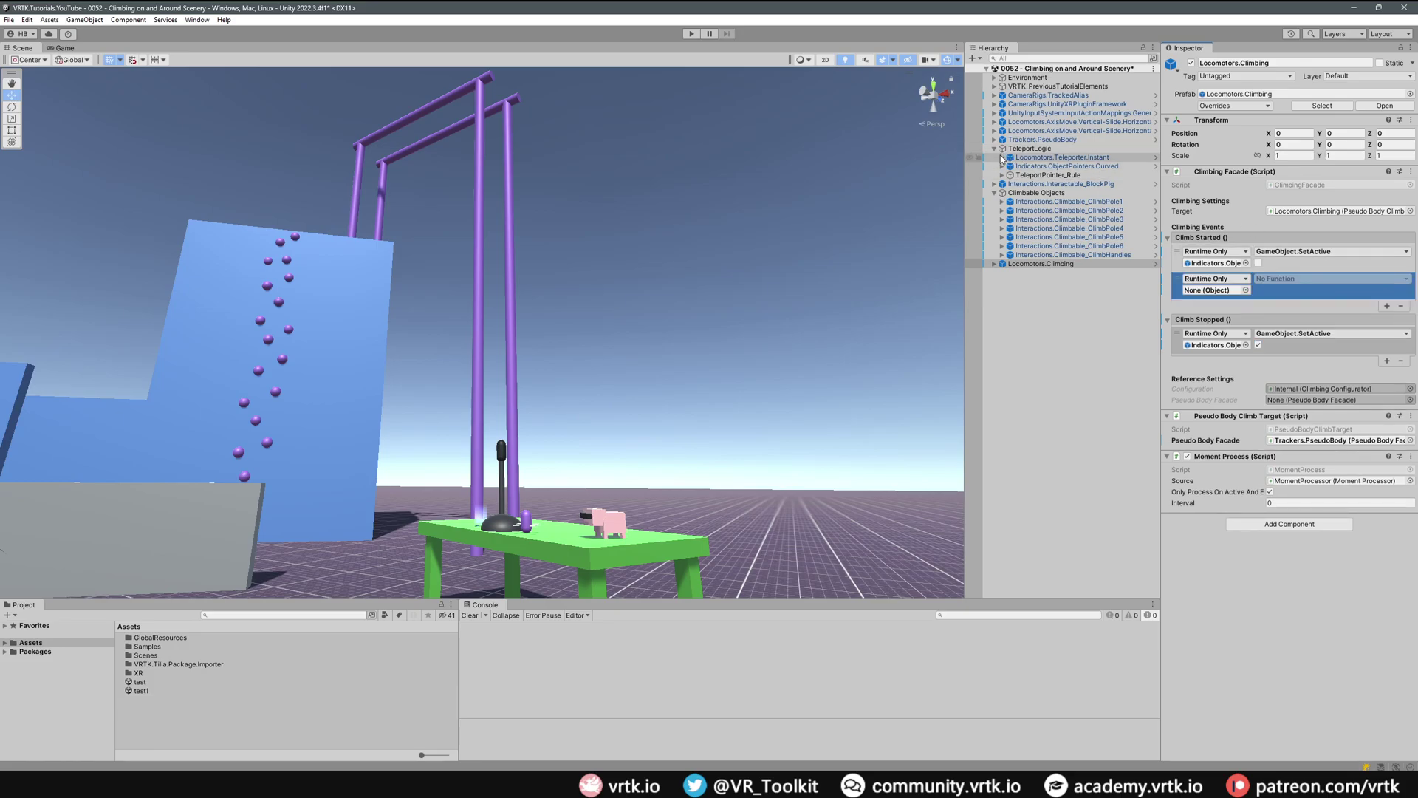
{"action": "left_click", "coordinate": [1001, 156]}
{"action": "left_click", "coordinate": [1010, 167]}
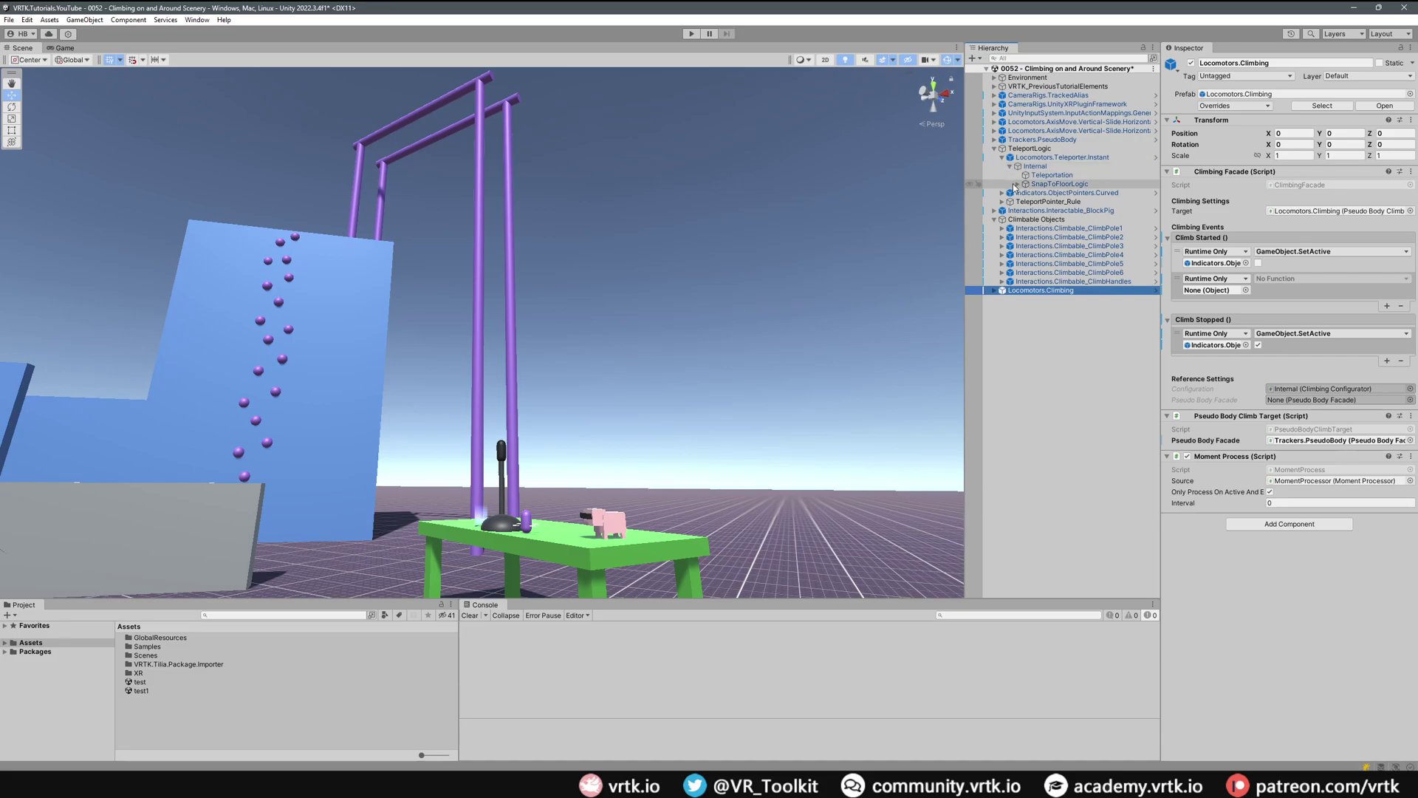
{"action": "left_click", "coordinate": [1017, 184]}
{"action": "left_click", "coordinate": [1025, 193]}
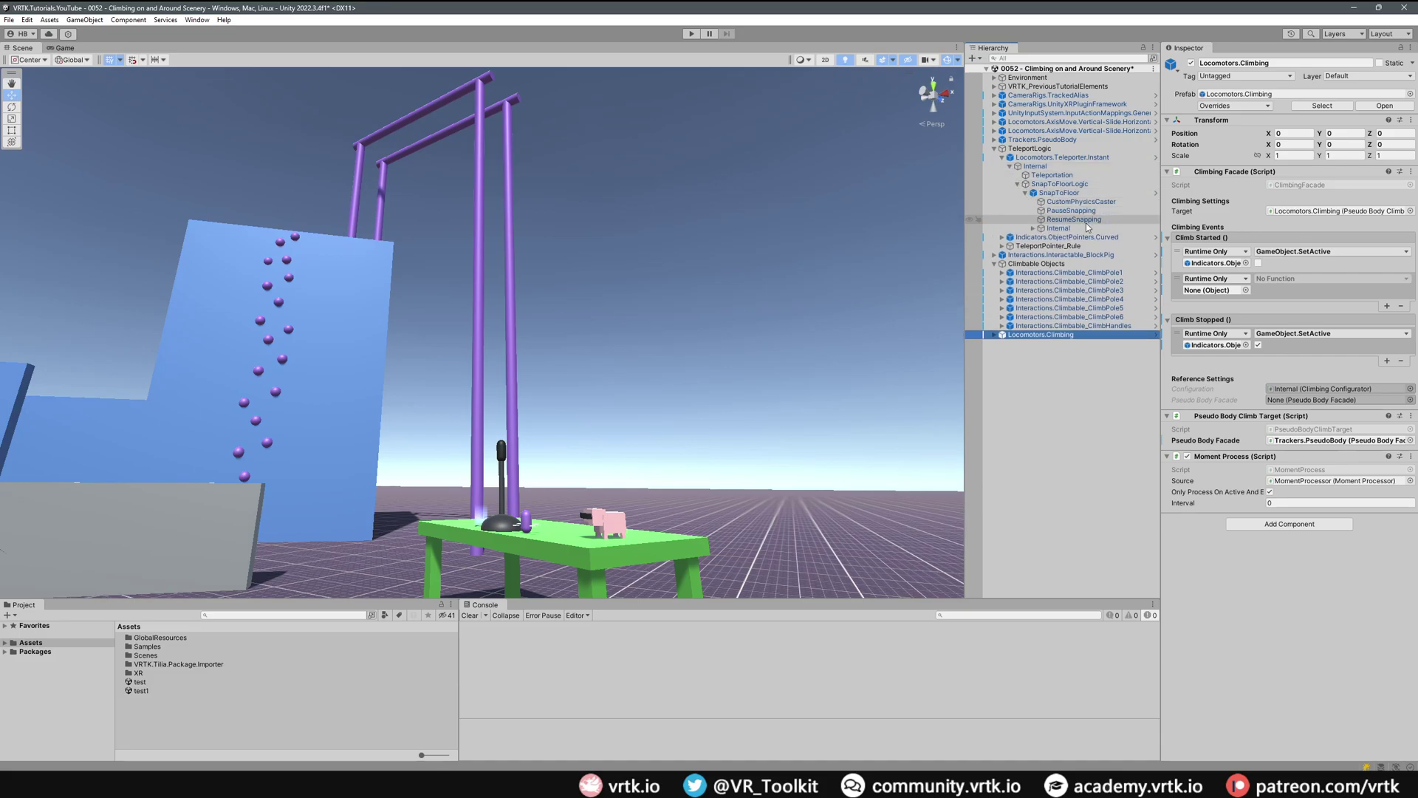
{"action": "left_click_drag", "start_coordinate": [1080, 213], "coordinate": [1203, 291]}
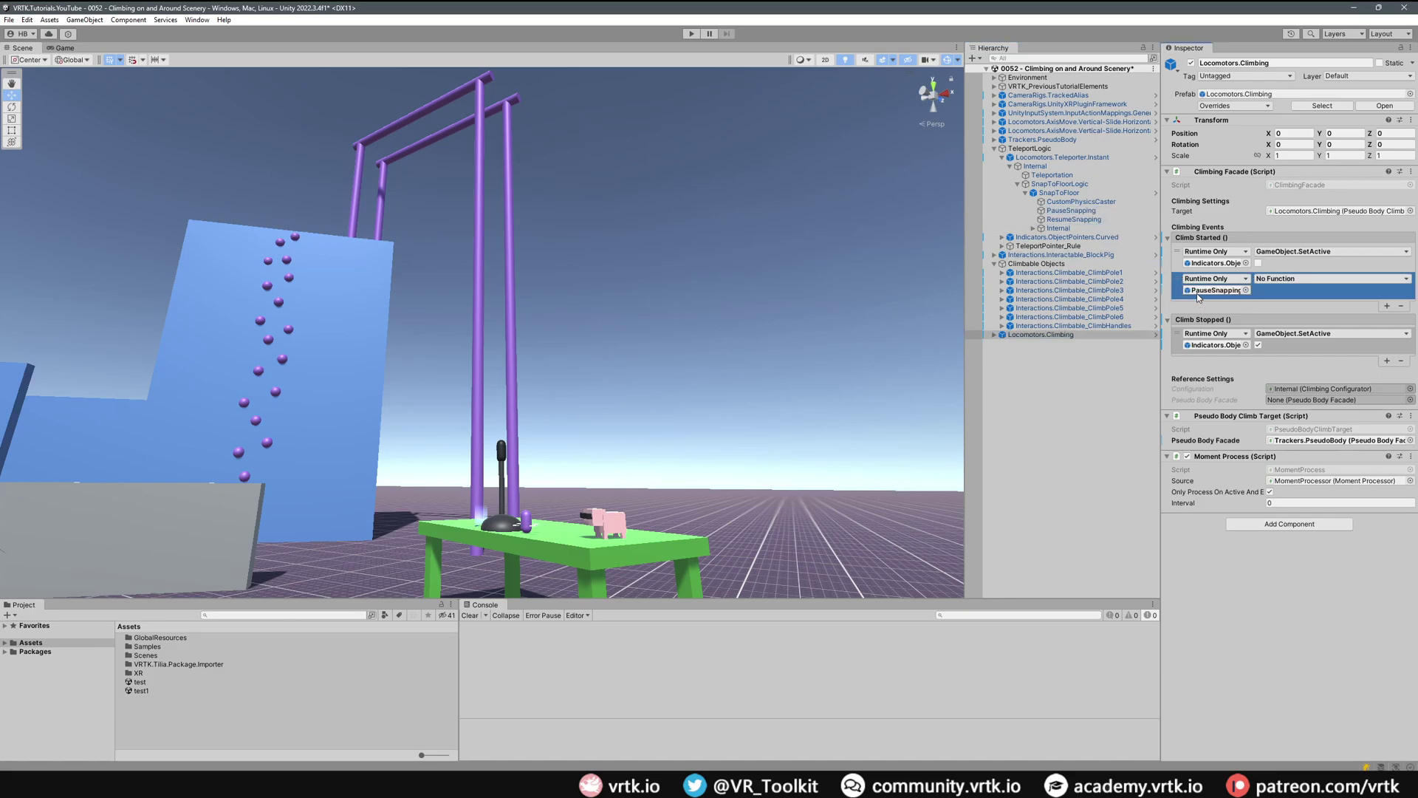
{"action": "left_click", "coordinate": [1302, 280]}
{"action": "mouse_move", "coordinate": [1318, 337]}
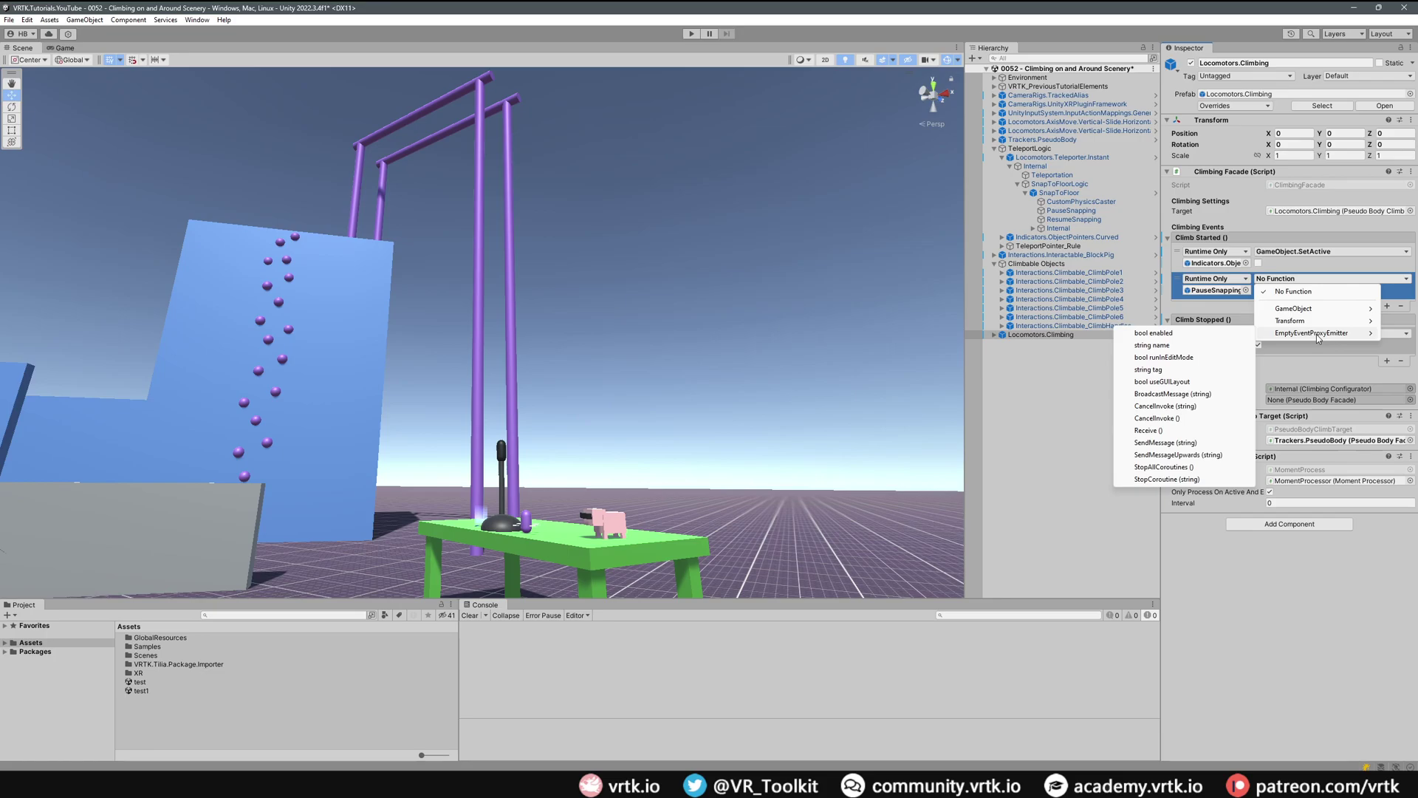
{"action": "left_click", "coordinate": [1175, 431]}
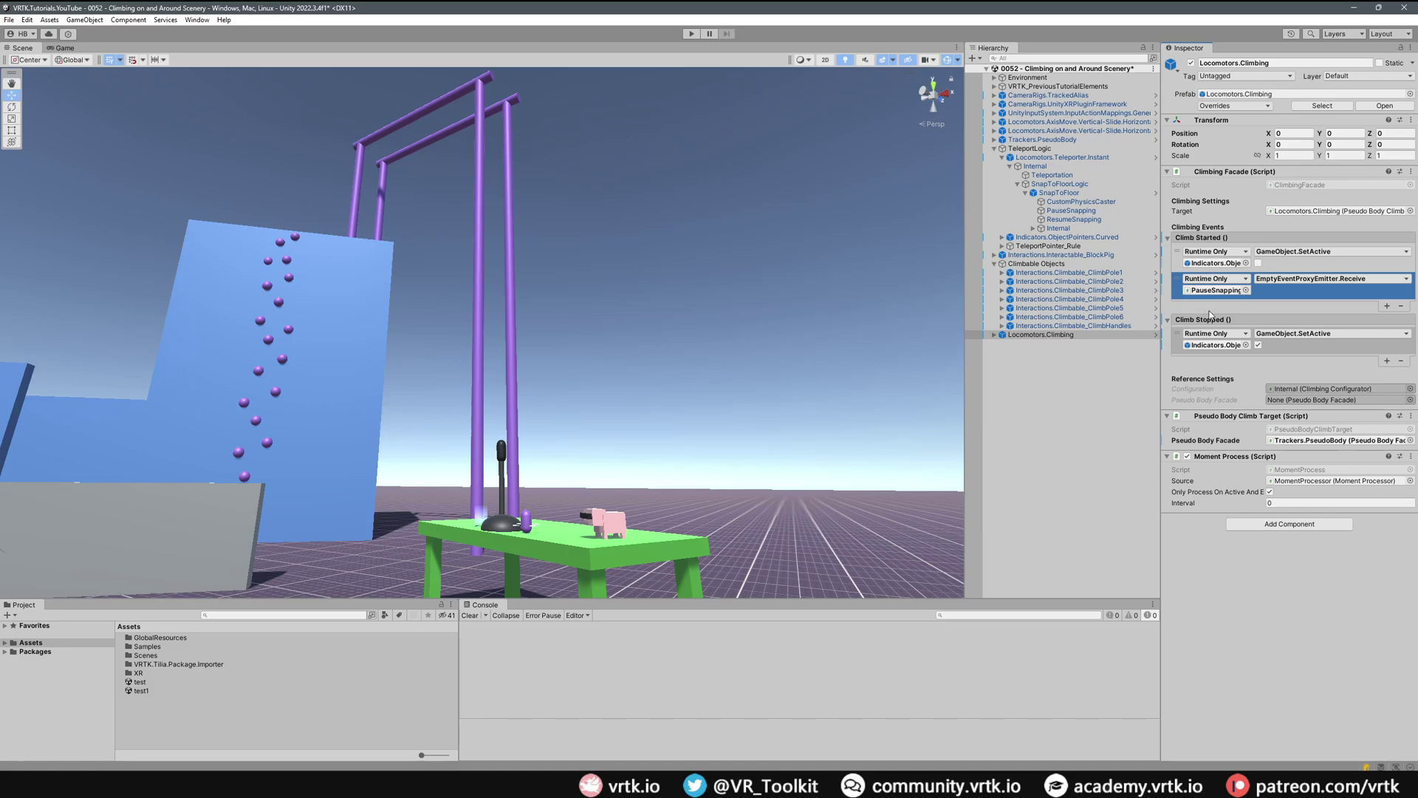
- Add a third Climb Started event that deactivates ResumeSnapping through GameObject.SetActive
{"action": "left_click", "coordinate": [1386, 306]}
{"action": "left_click_drag", "start_coordinate": [1073, 219], "coordinate": [1215, 317]}
{"action": "left_click", "coordinate": [1329, 305]}
{"action": "mouse_move", "coordinate": [1293, 335]}
{"action": "left_click", "coordinate": [1157, 420]}
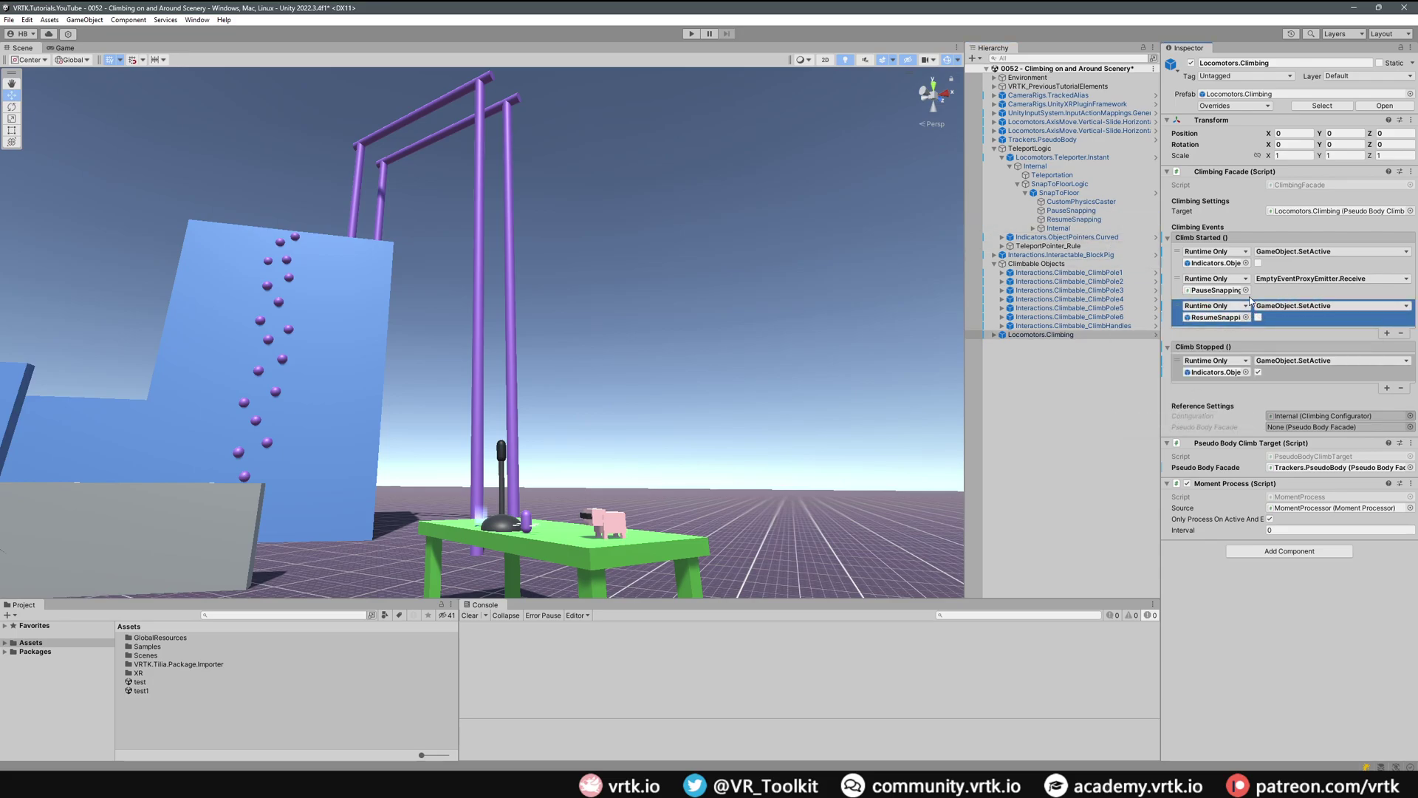
{"action": "left_click", "coordinate": [1217, 318]}
- Add a second Climb Stopped event that activates ResumeSnapping through GameObject.SetActive with its value enabled
{"action": "left_click", "coordinate": [1387, 387]}
{"action": "left_click_drag", "start_coordinate": [1073, 219], "coordinate": [1215, 399]}
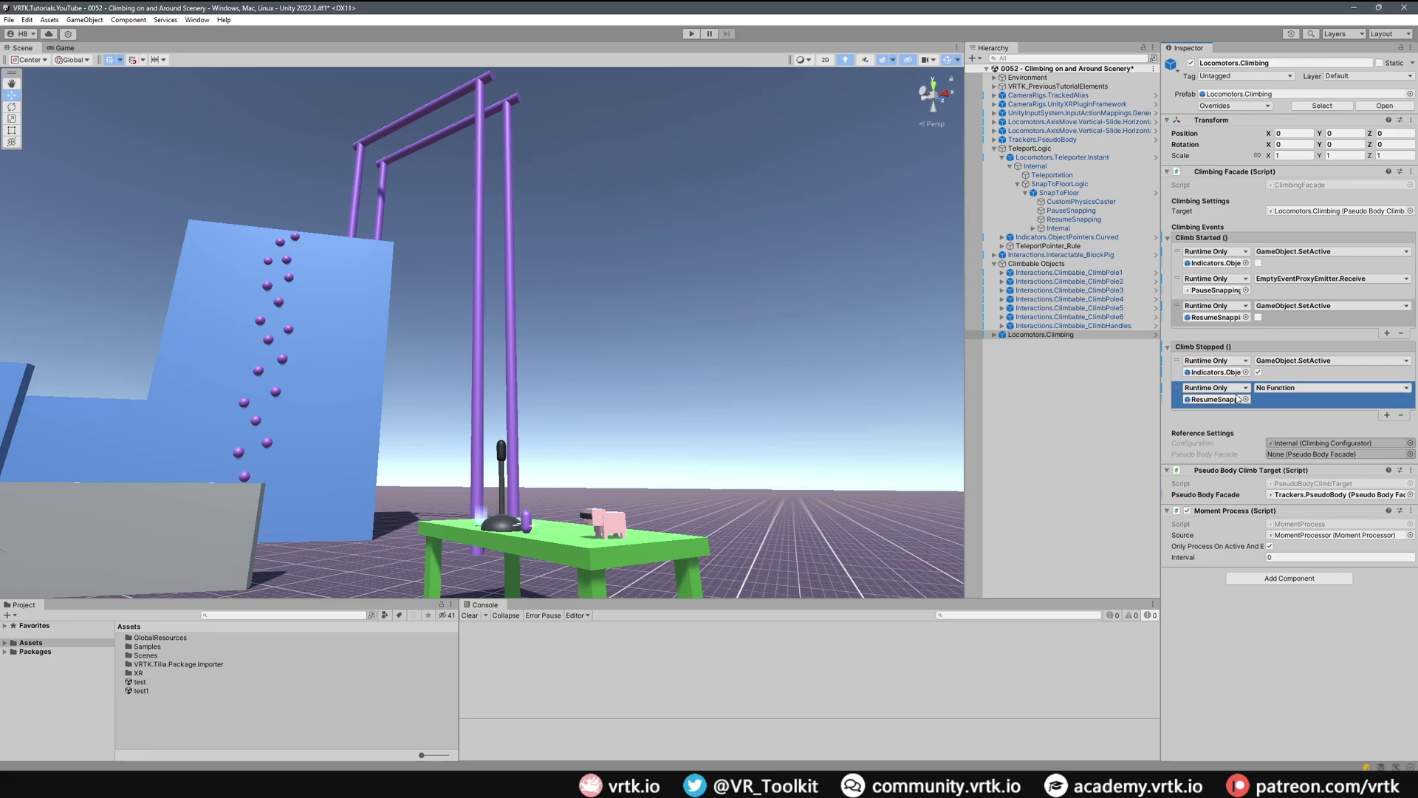
{"action": "left_click", "coordinate": [1295, 387]}
{"action": "mouse_move", "coordinate": [1293, 417]}
{"action": "left_click", "coordinate": [1226, 416]}
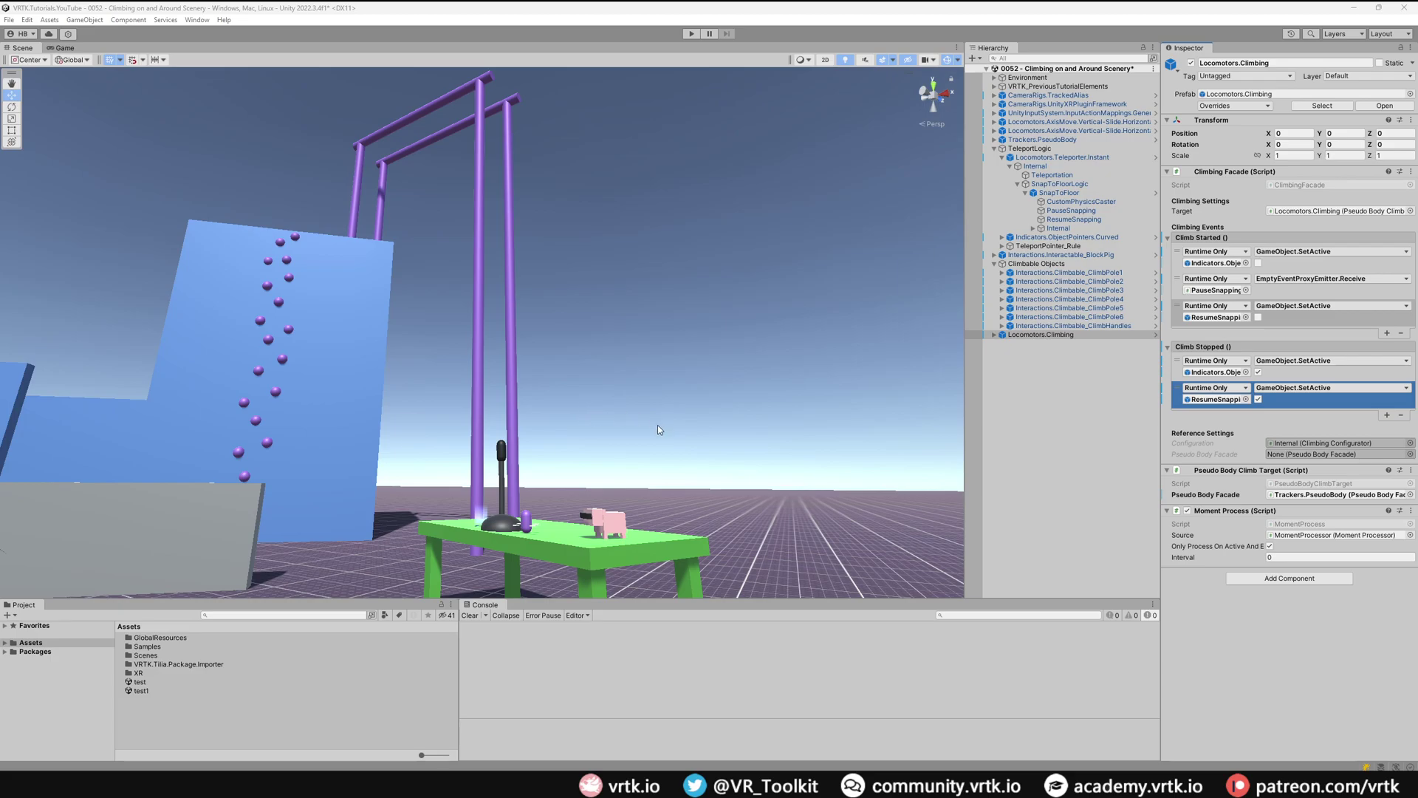
- Create a cube at the root of the scene hierarchy and name it TeleportTriggerPoint
{"action": "right_click_drag", "start_coordinate": [326, 277], "coordinate": [464, 441]}
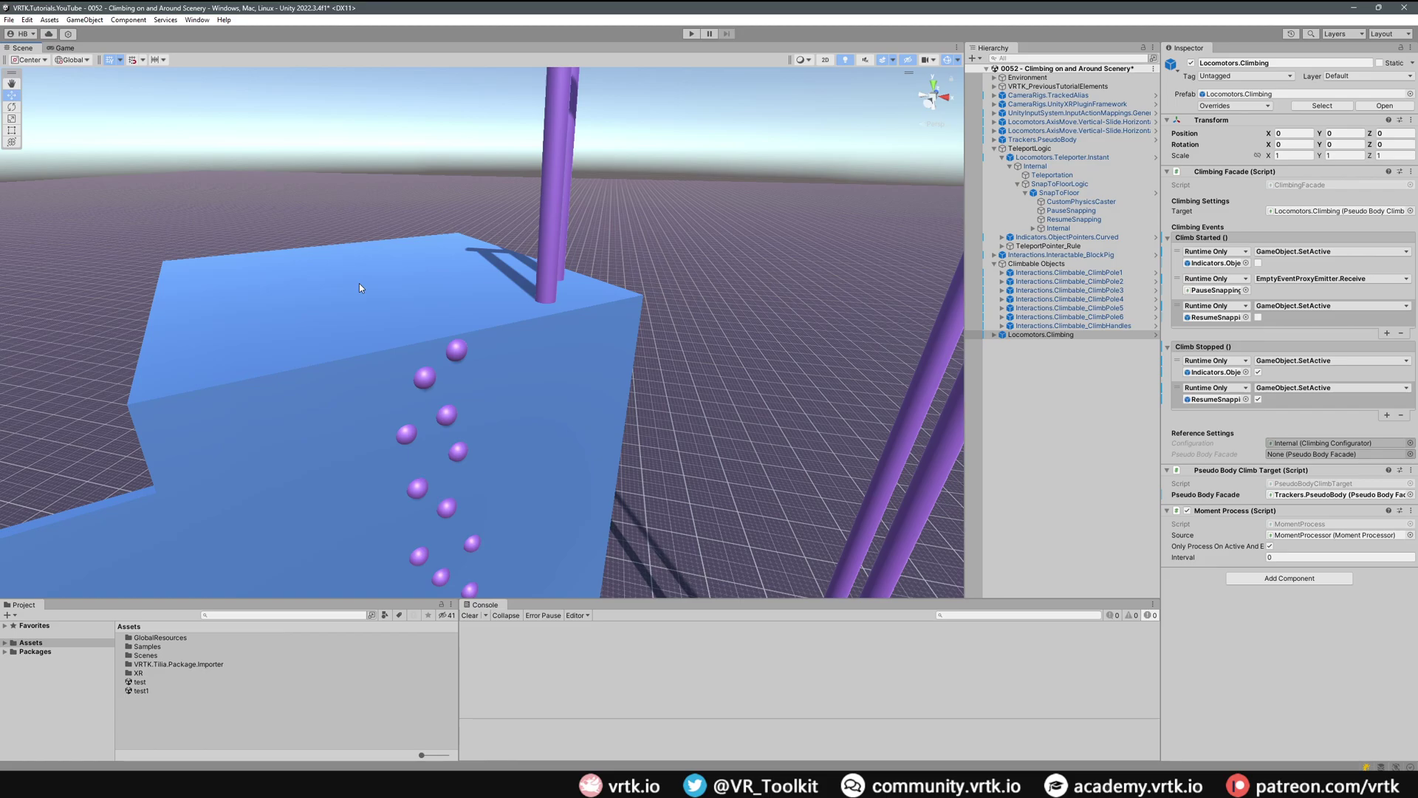
{"action": "left_click", "coordinate": [1006, 367]}
{"action": "right_click", "coordinate": [1006, 367]}
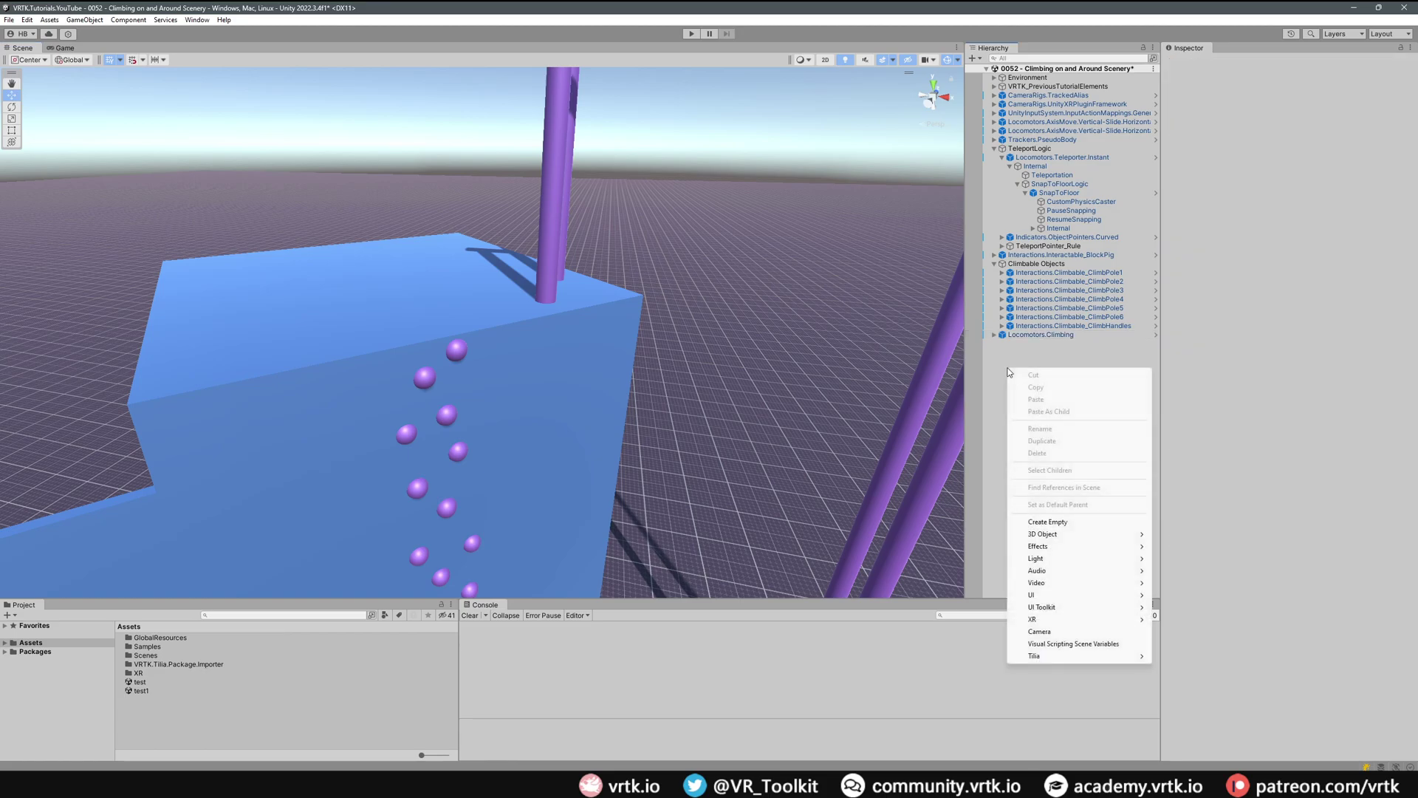
{"action": "mouse_move", "coordinate": [1054, 538]}
{"action": "left_click", "coordinate": [1177, 535]}
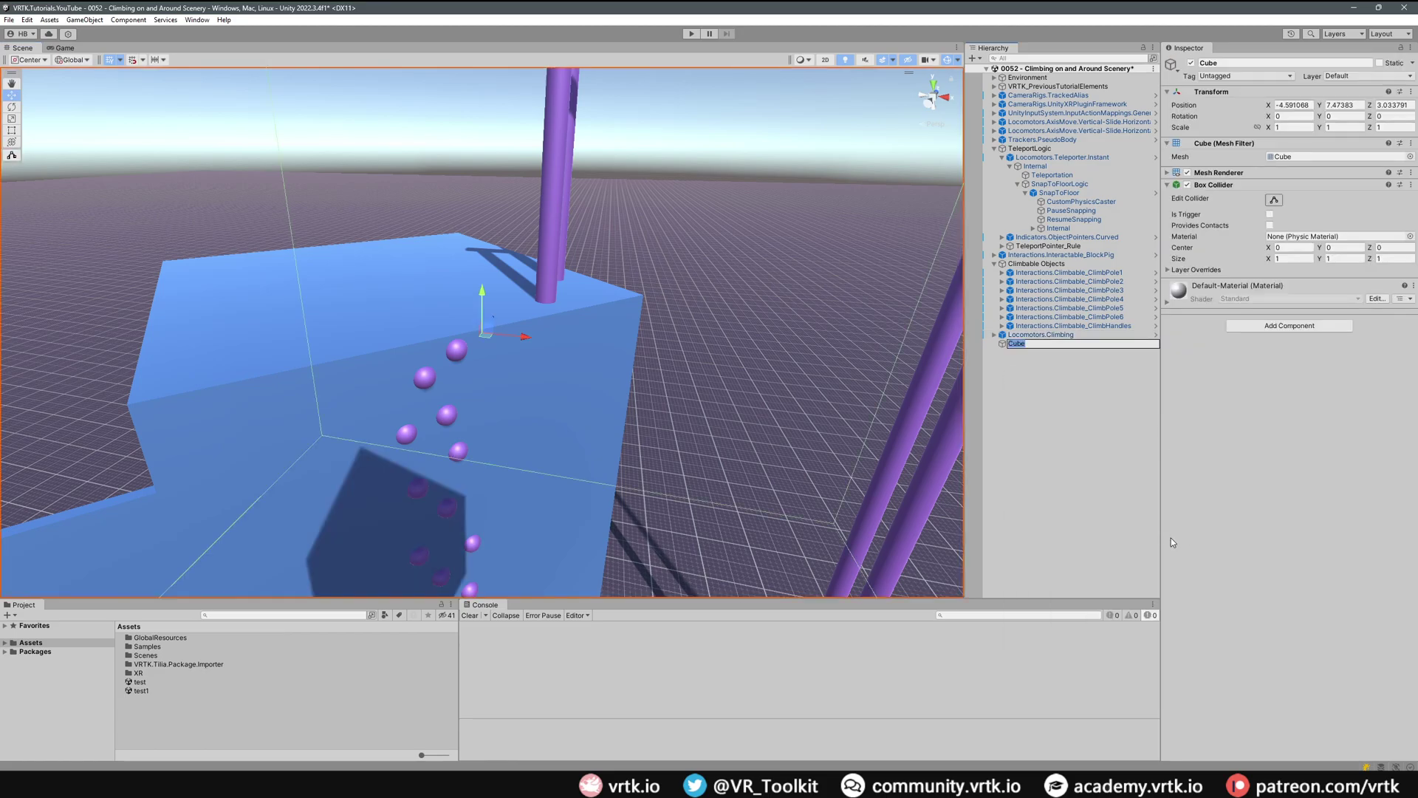
{"action": "type", "text": "TeleportTriggerPoint"}
{"action": "key", "text": "Return"}
- Place TeleportTriggerPoint on the blue block's edge above the handles, at about (-5.6, 6.6, 5.5), with a Y rotation of -45
{"action": "left_click_drag", "start_coordinate": [484, 335], "coordinate": [437, 254]}
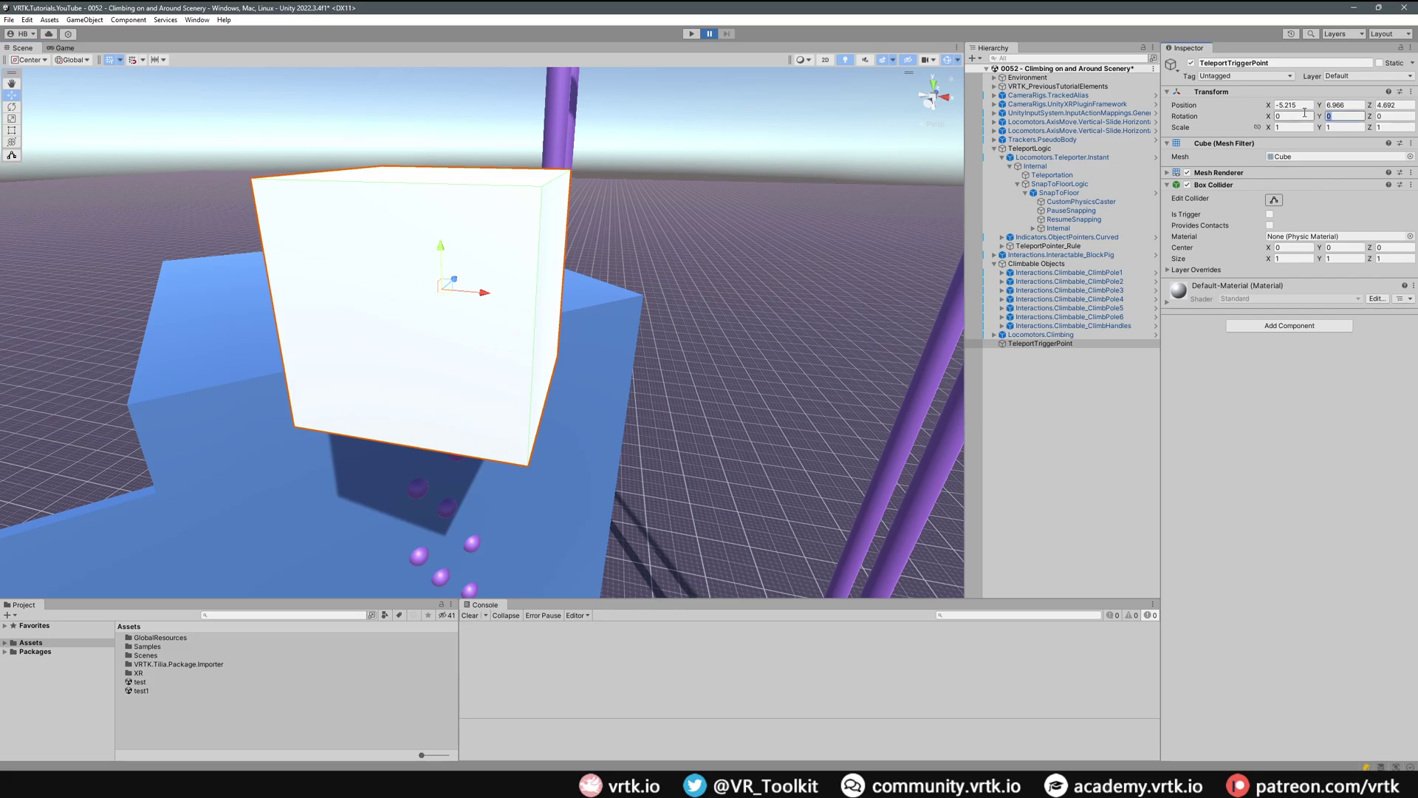
{"action": "type", "text": "-45"}
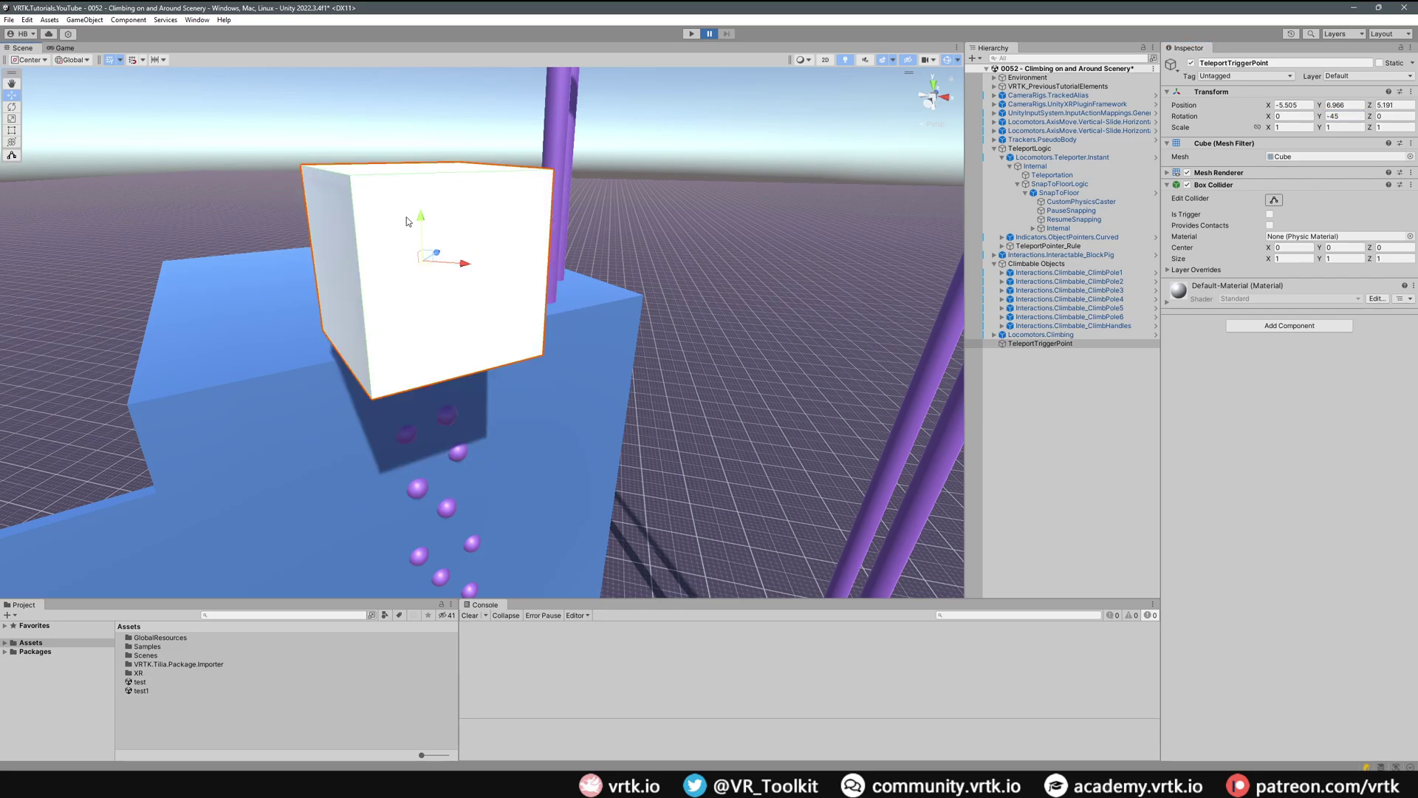
{"action": "left_click_drag", "start_coordinate": [421, 215], "coordinate": [433, 309]}
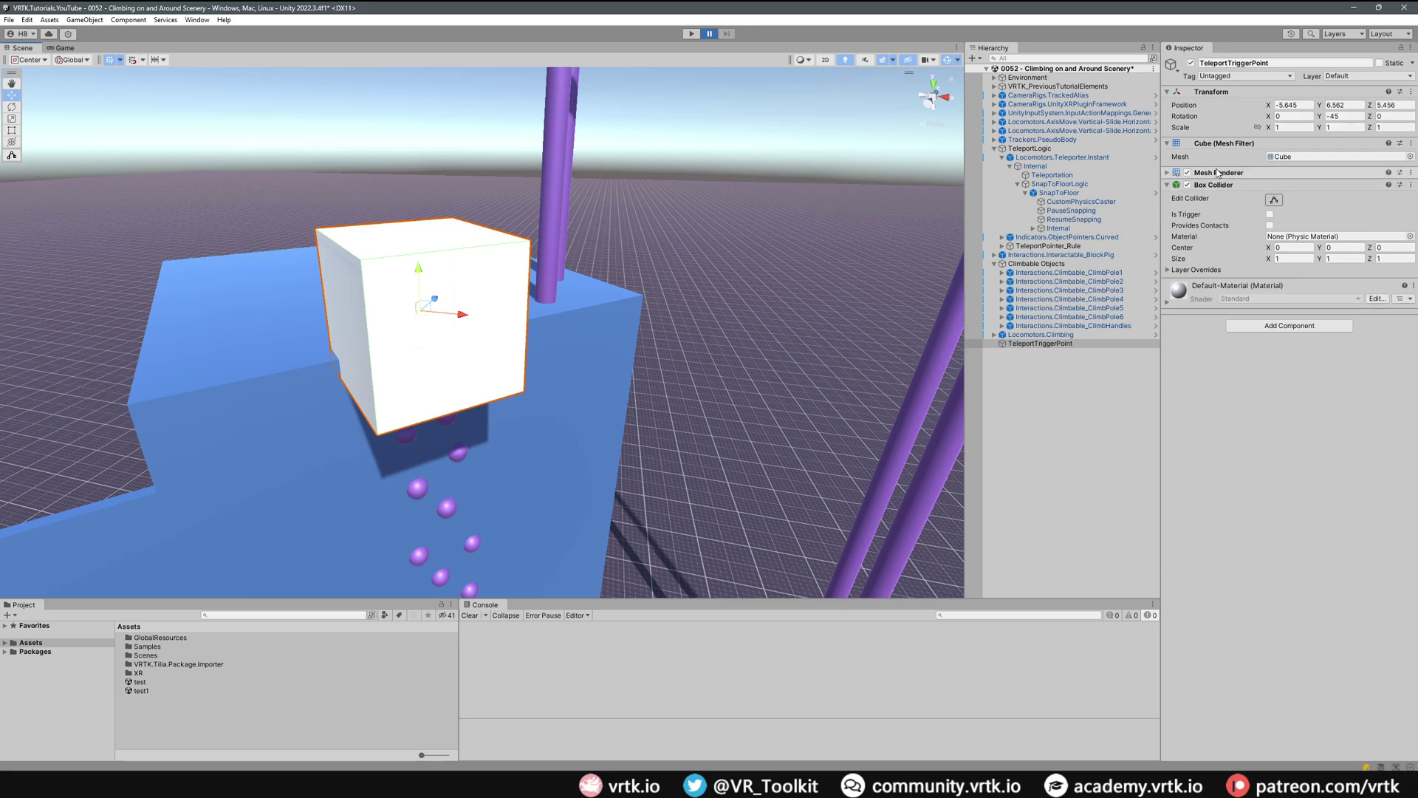
- Disable the Mesh Renderer of TeleportTriggerPoint and make its Box Collider a trigger
{"action": "left_click", "coordinate": [1188, 173]}
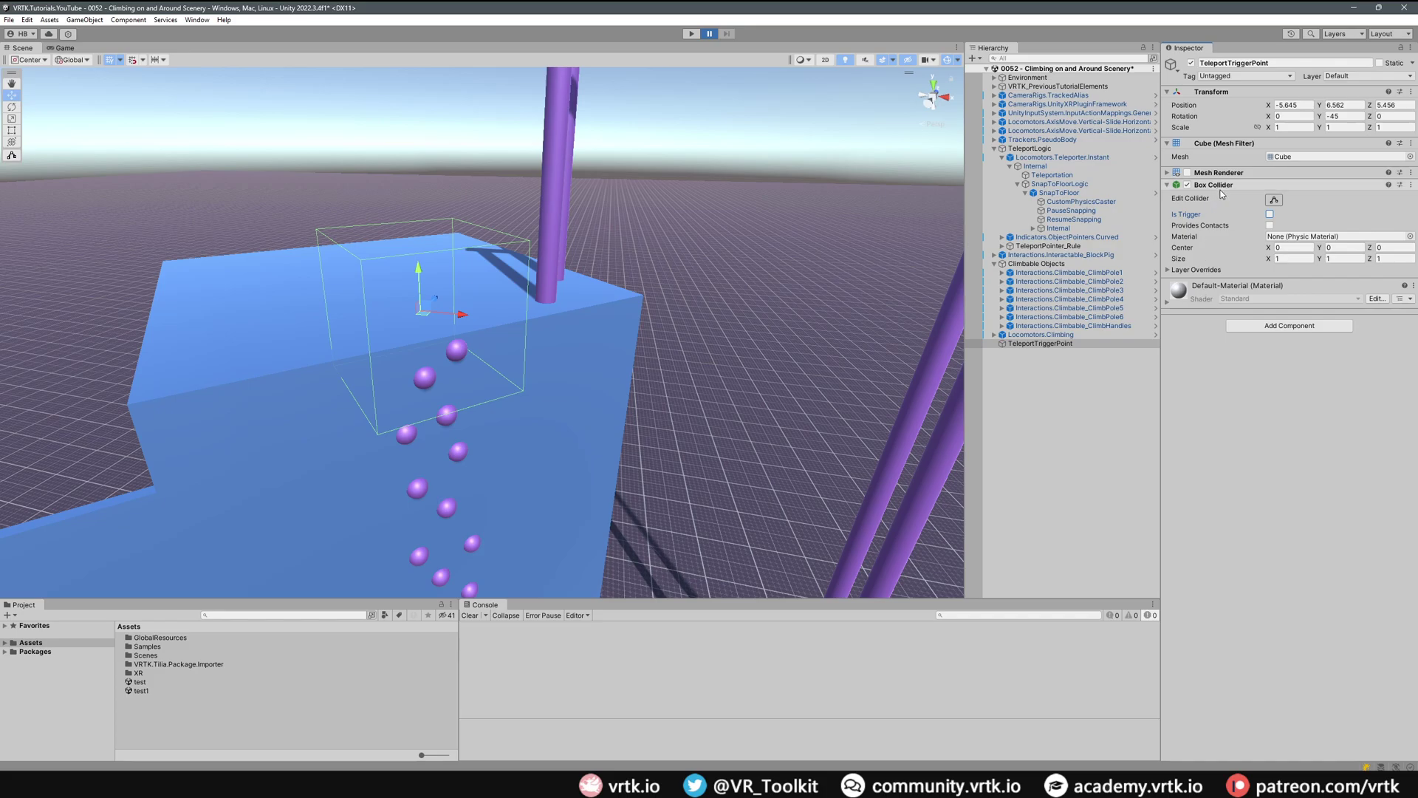
{"action": "left_click", "coordinate": [1269, 214]}
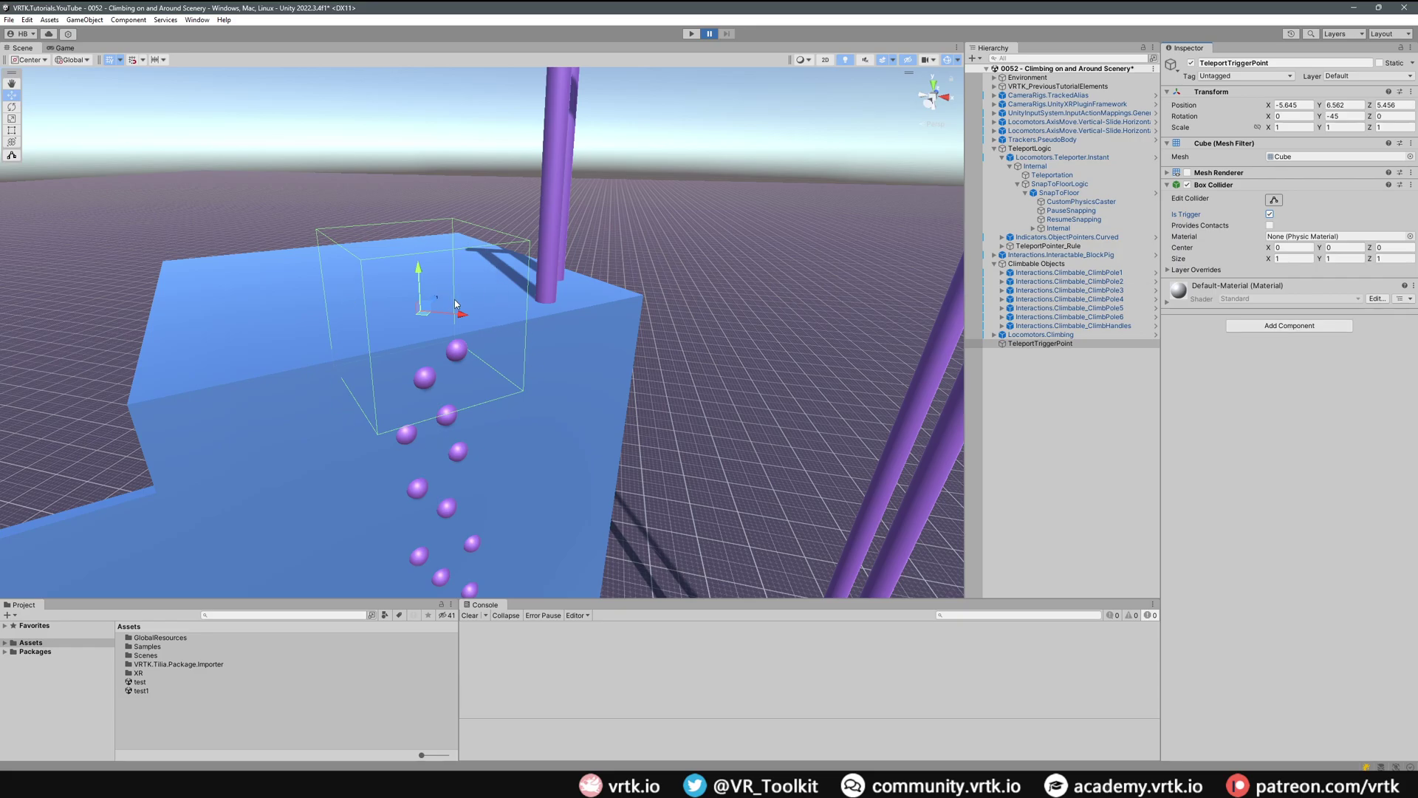
- Add a Collision Tracker to TeleportTriggerPoint with Emitted Types set to Trigger and States To Process limited to Enter and Exit
{"action": "left_click", "coordinate": [1296, 326]}
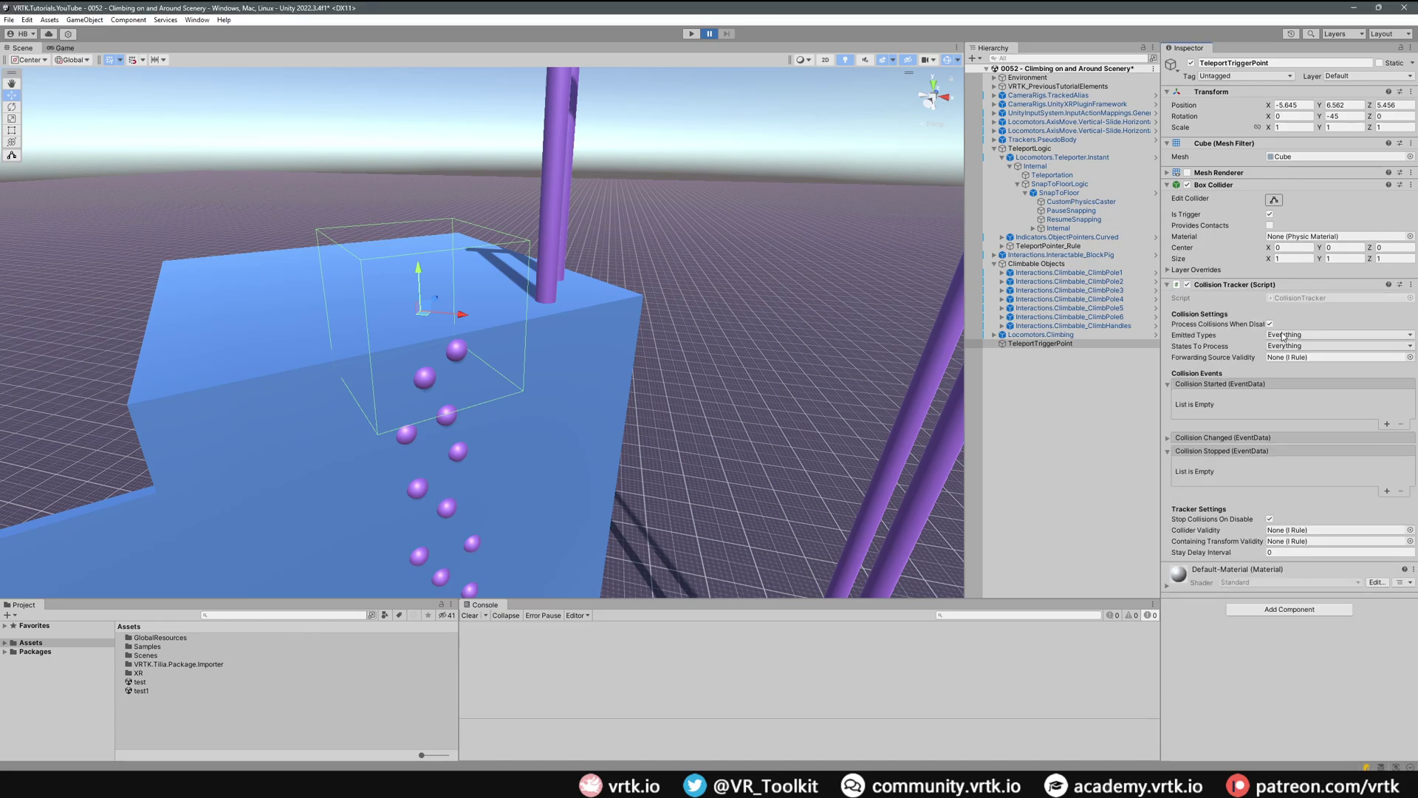
{"action": "left_click", "coordinate": [1308, 336]}
{"action": "left_click", "coordinate": [1291, 367]}
{"action": "left_click", "coordinate": [1319, 319]}
{"action": "left_click", "coordinate": [1298, 347]}
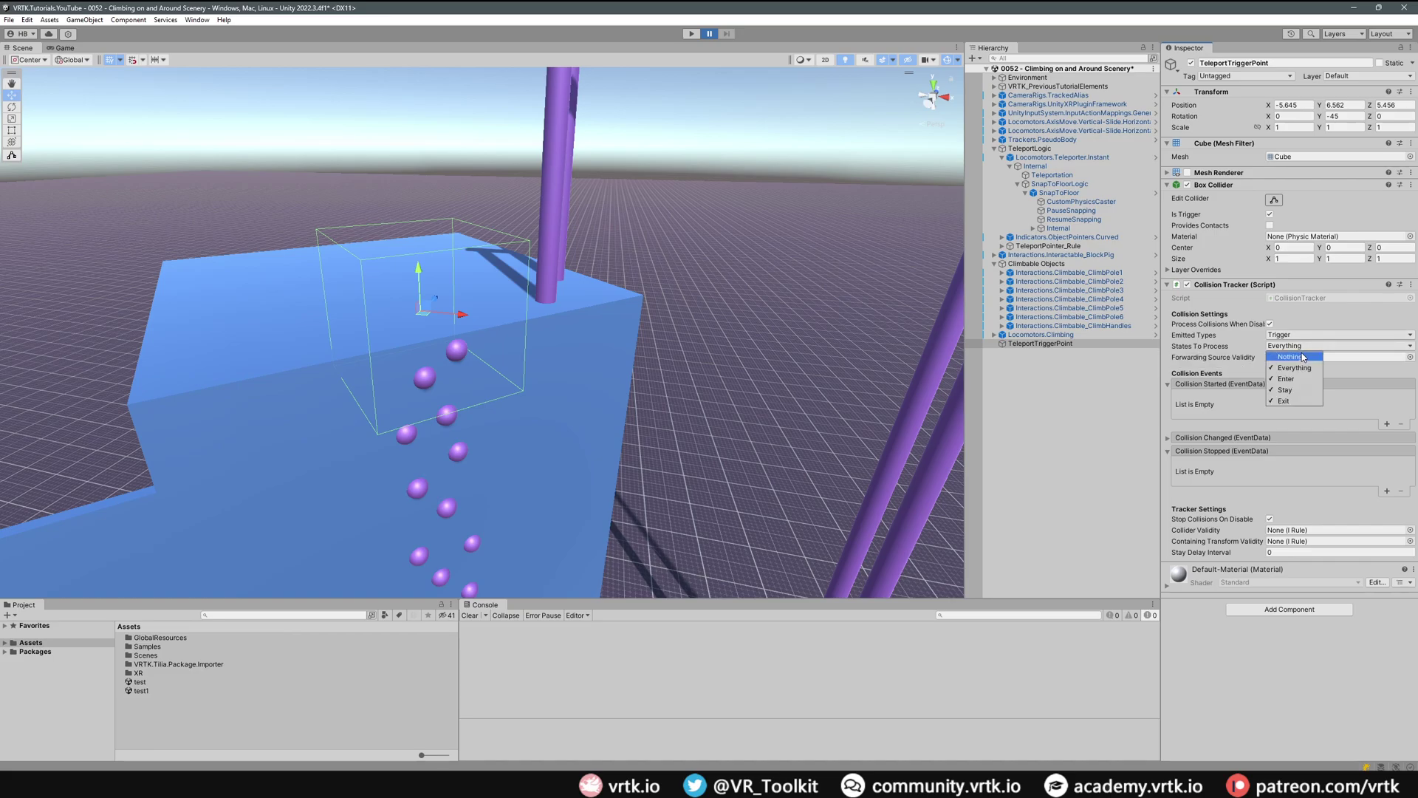
{"action": "left_click", "coordinate": [1286, 390]}
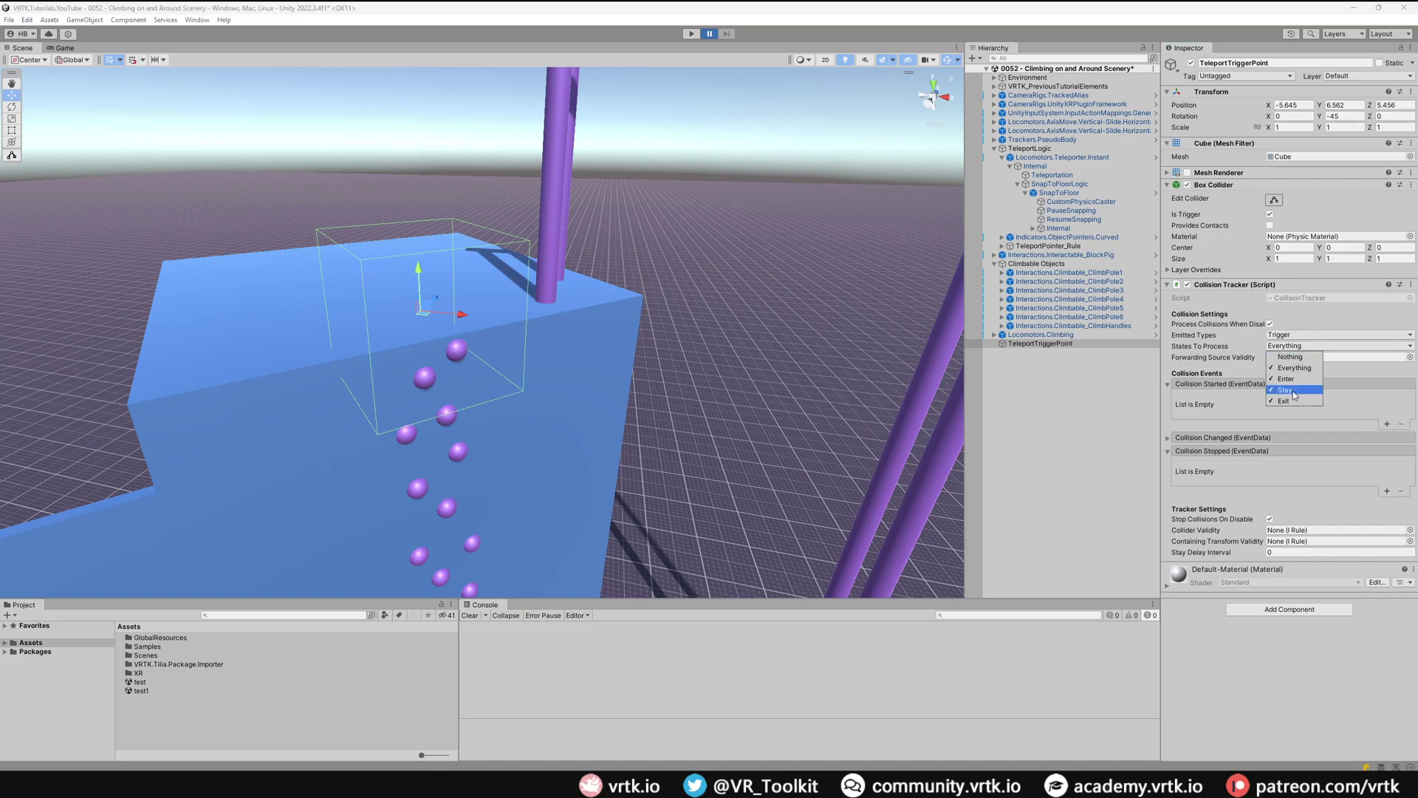
{"action": "left_click", "coordinate": [1318, 324]}
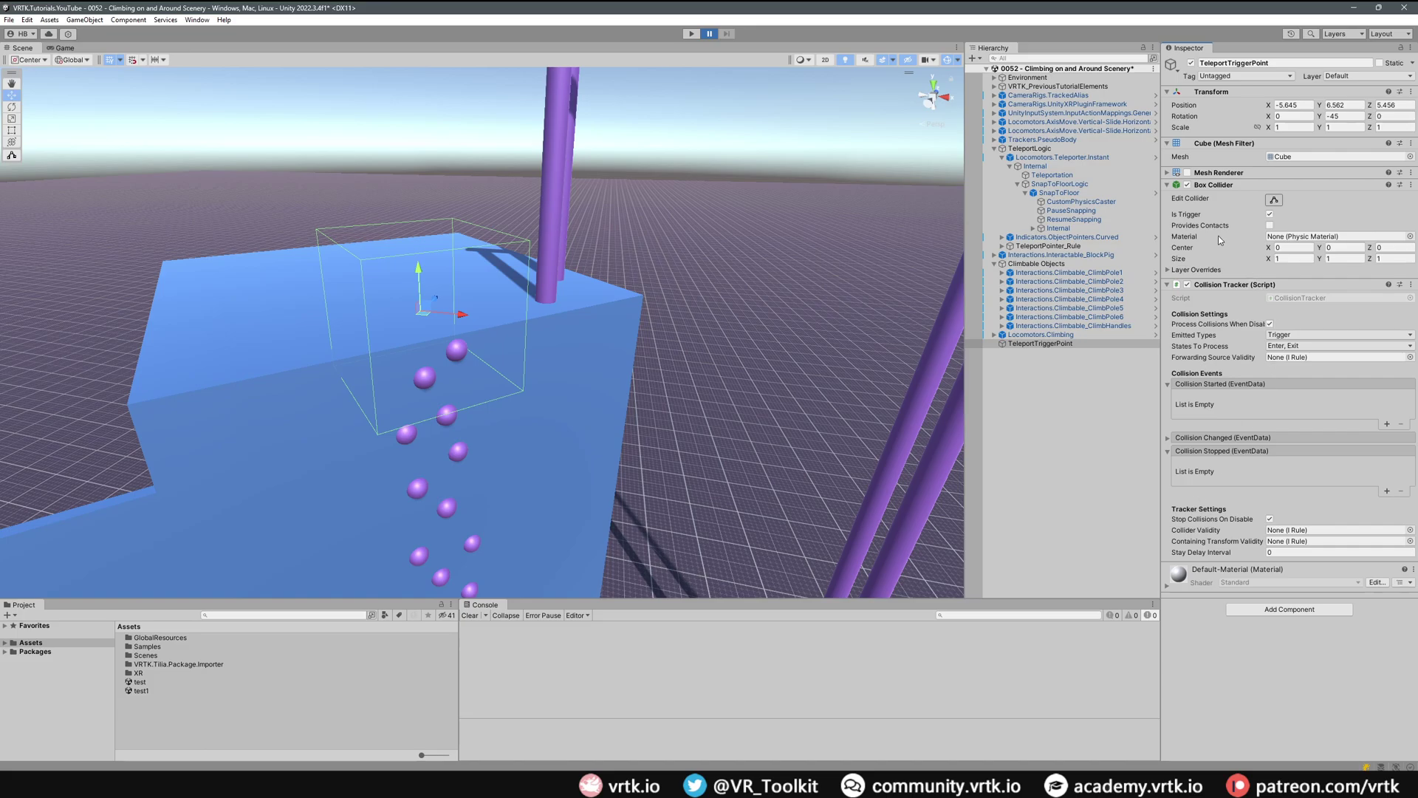
- Add an Any Layer Rule with Layer Mask PseudoBody to TeleportTriggerPoint and assign it as the Collision Tracker's Collider Validity
{"action": "left_click", "coordinate": [1070, 141]}
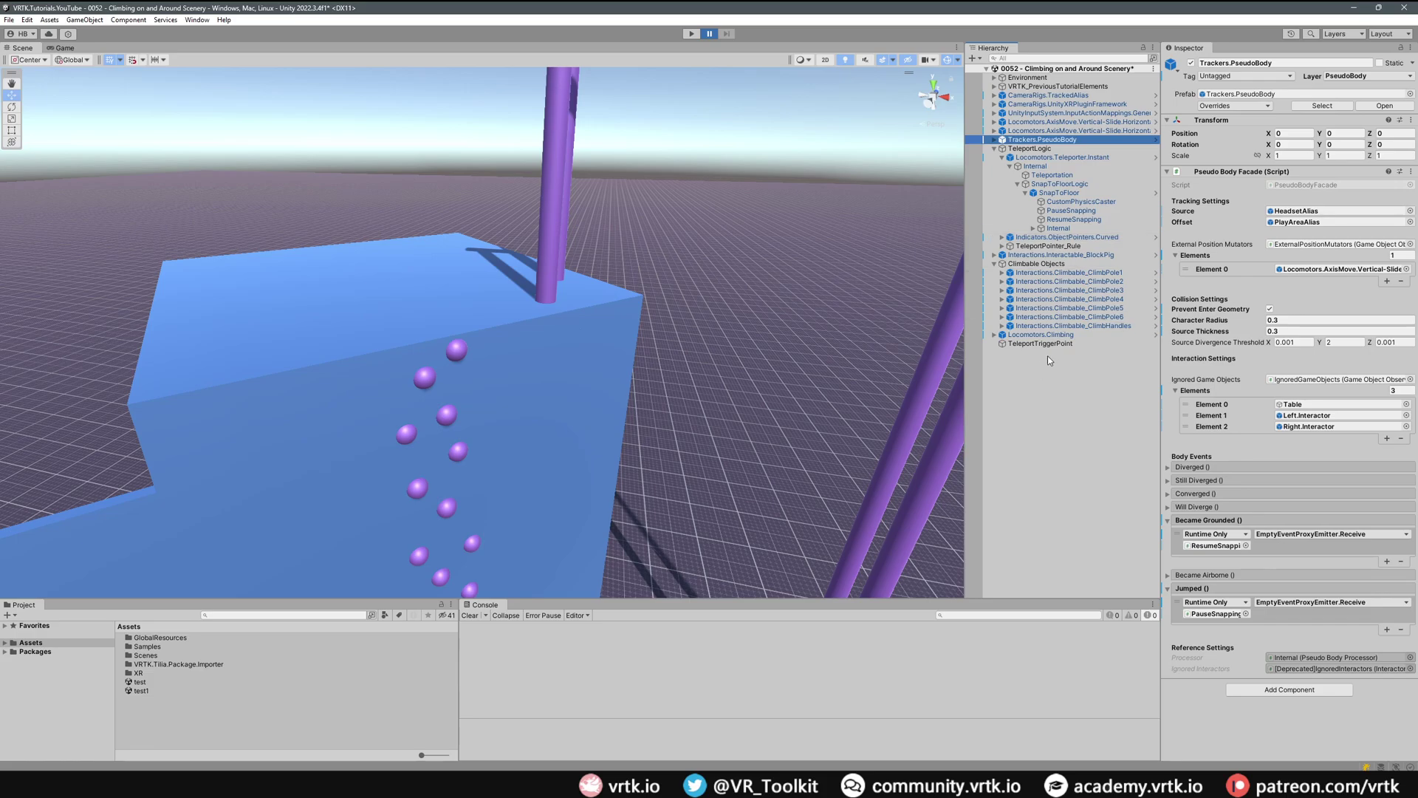
{"action": "left_click", "coordinate": [1063, 344]}
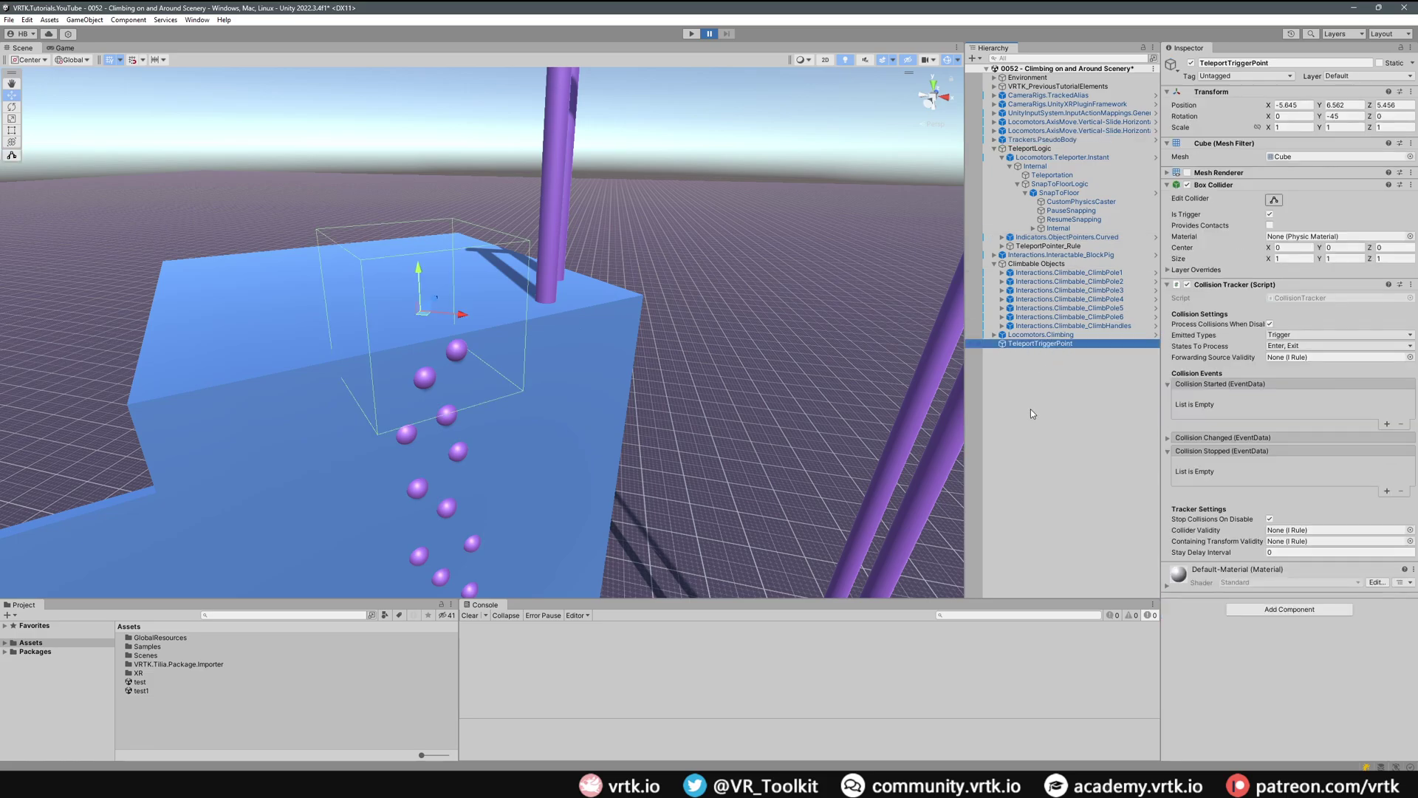
{"action": "left_click", "coordinate": [1262, 613]}
{"action": "left_click", "coordinate": [1264, 625]}
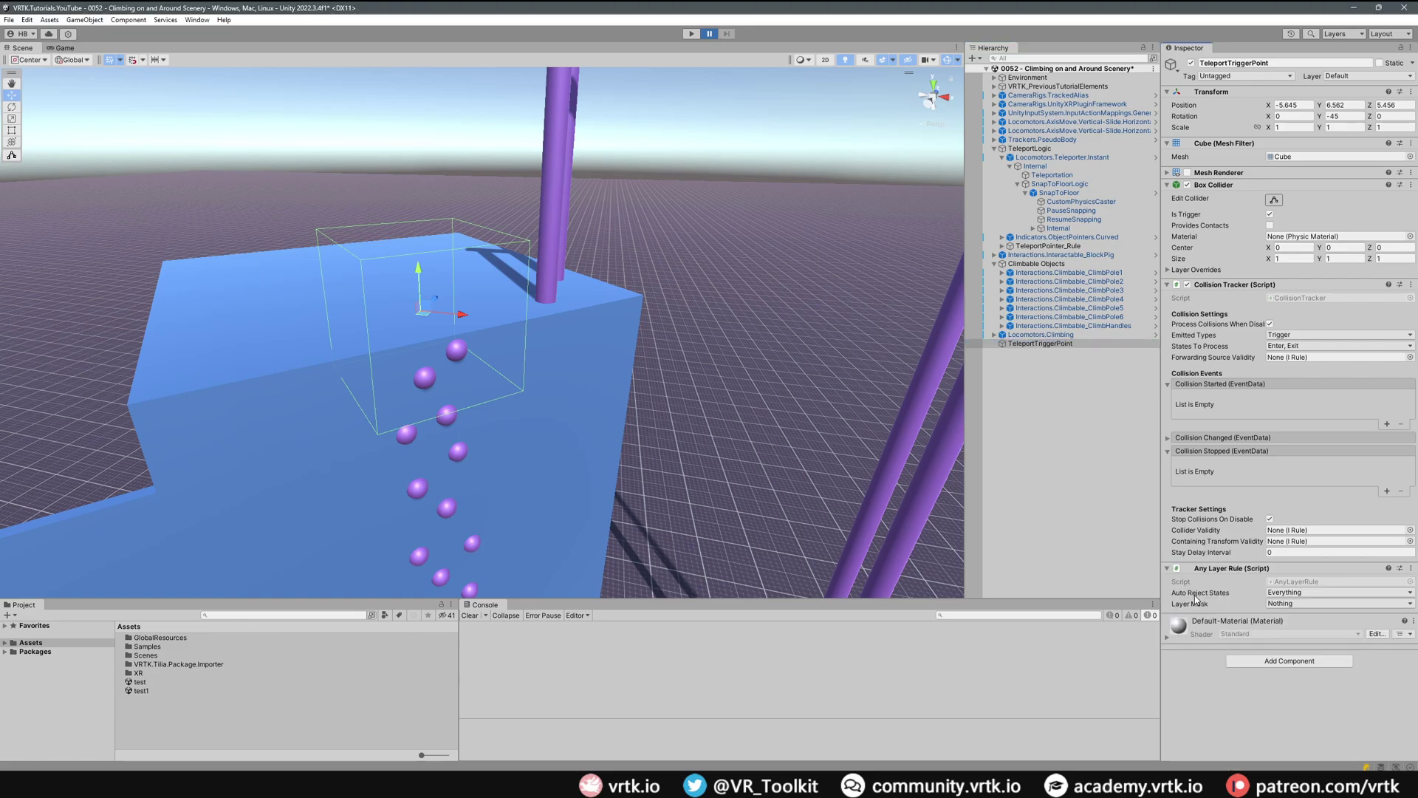
{"action": "left_click", "coordinate": [1294, 604]}
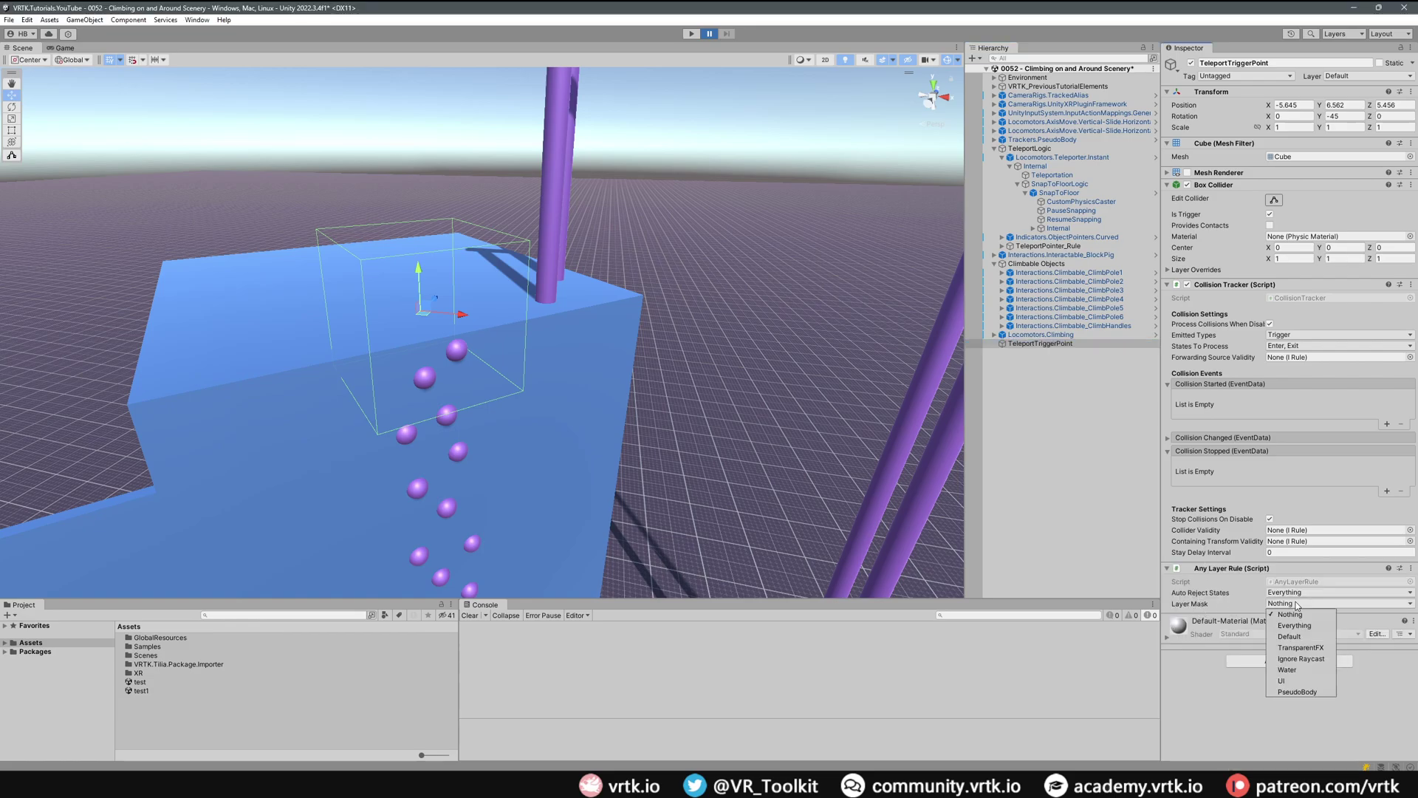
{"action": "left_click", "coordinate": [1296, 690]}
{"action": "left_click", "coordinate": [1242, 690]}
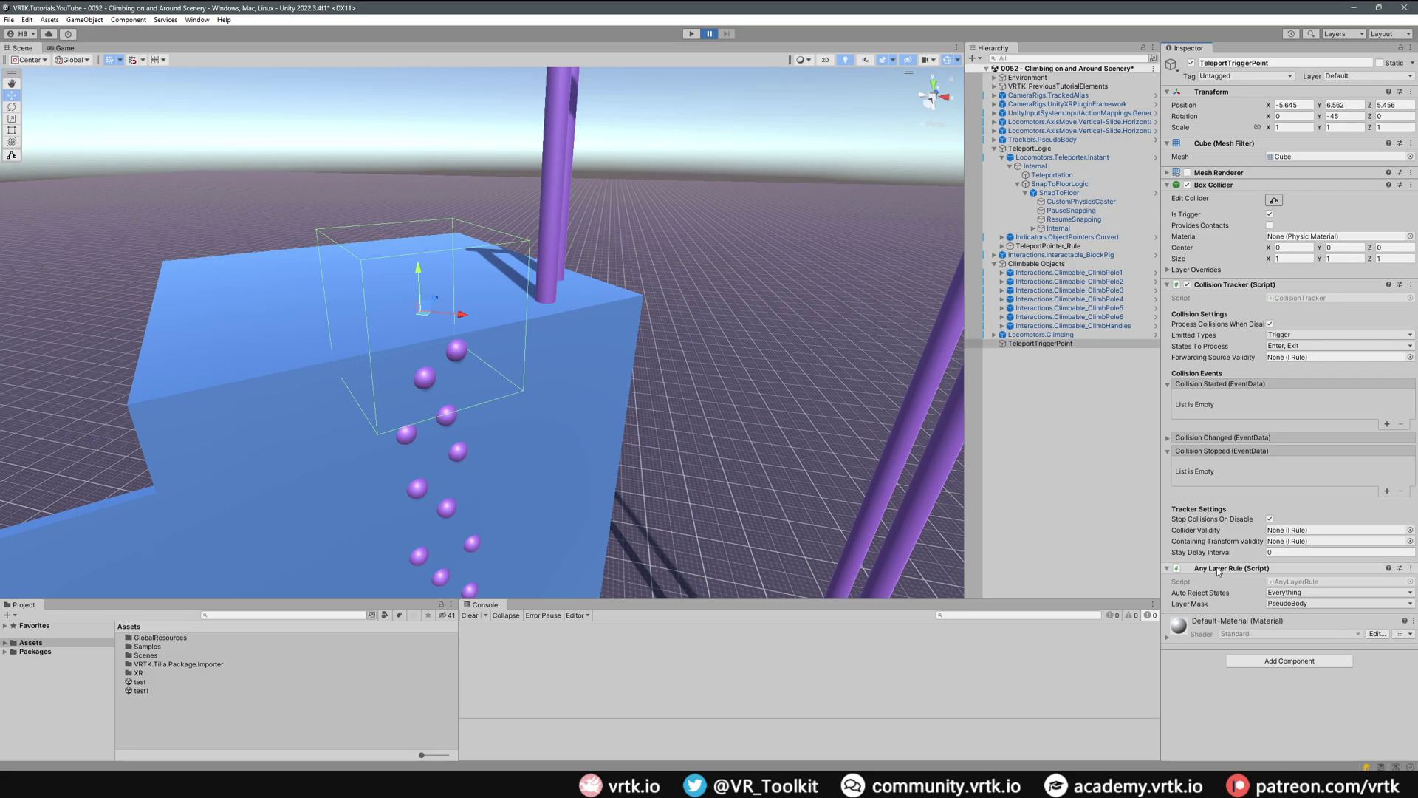
{"action": "left_click_drag", "start_coordinate": [1221, 565], "coordinate": [1278, 527]}
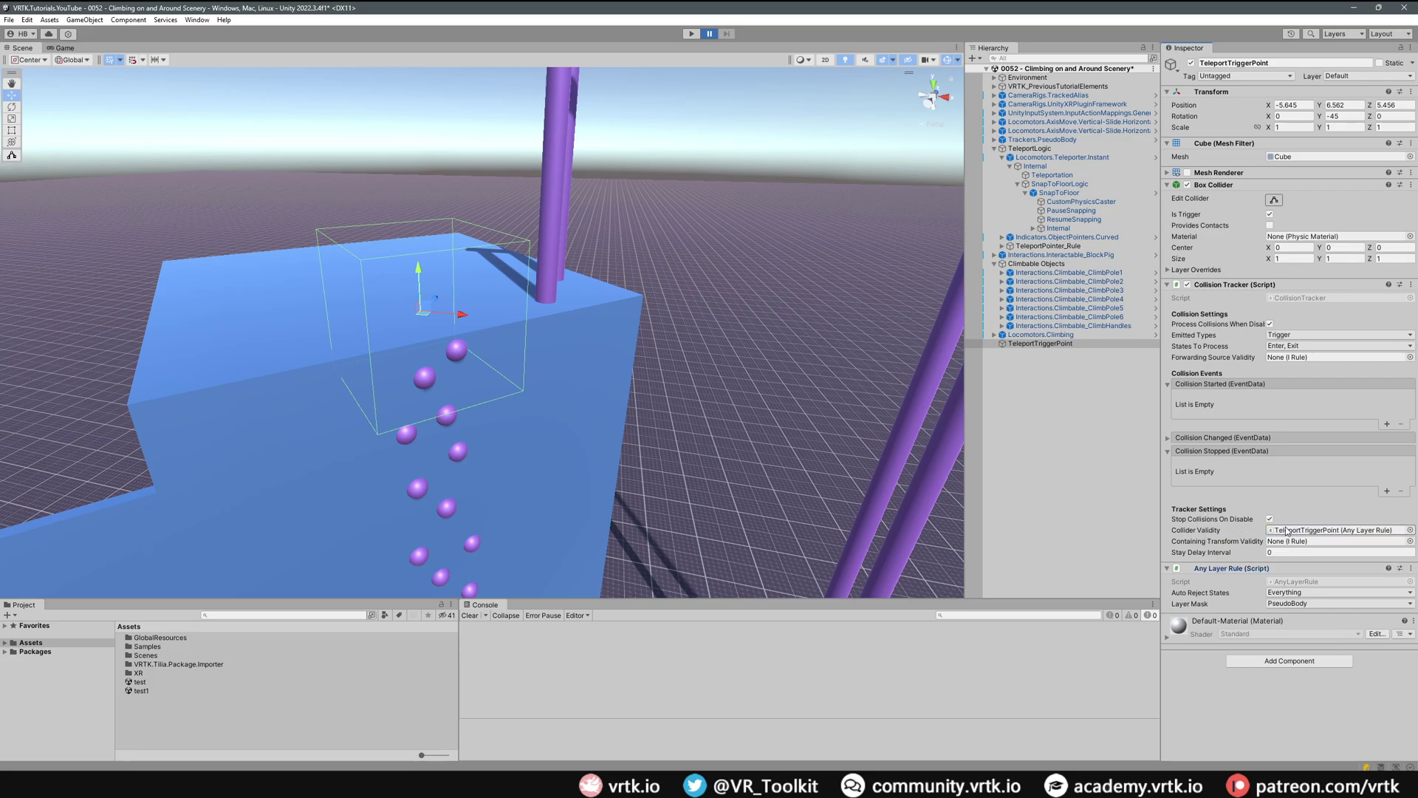
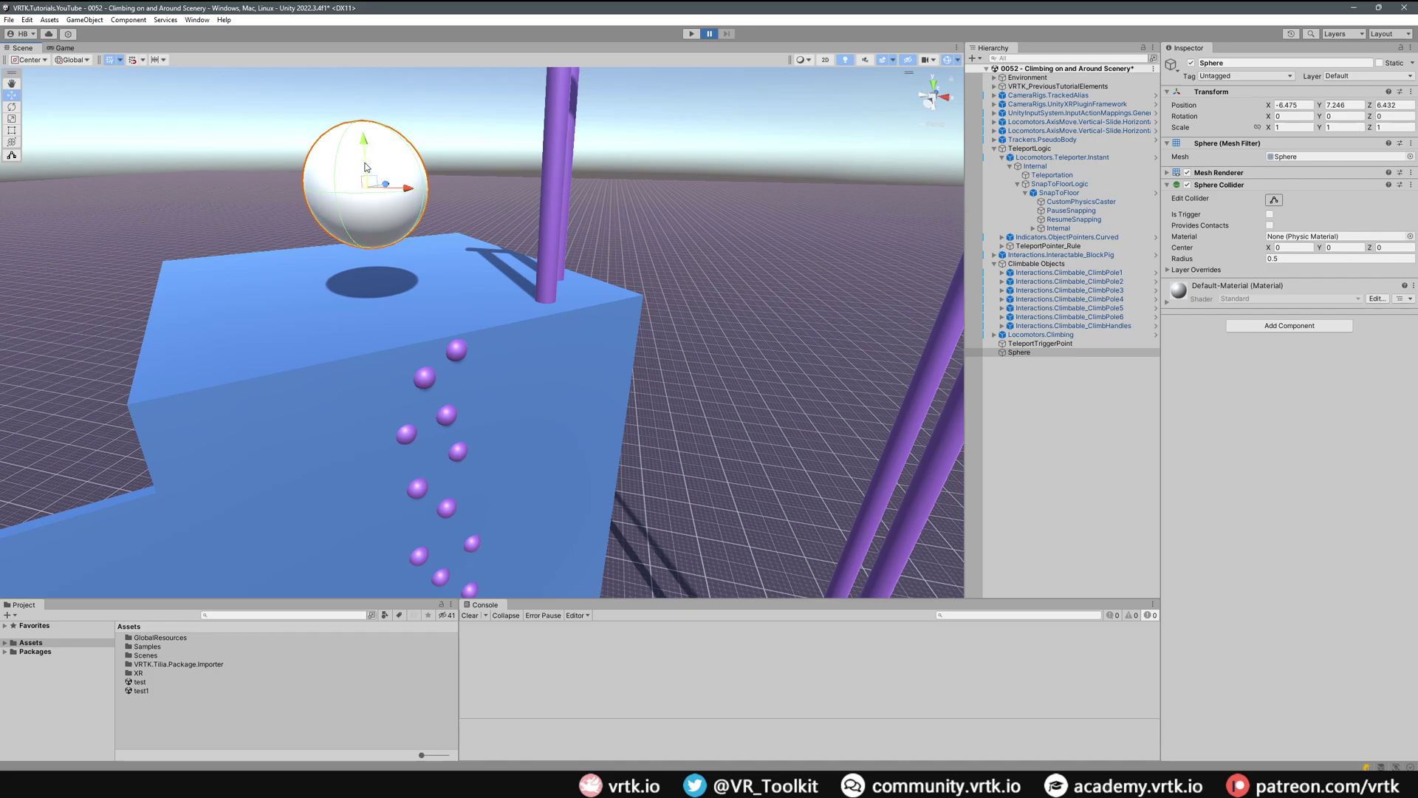
- Scale the sphere to 0.2 on all axes and place it on the blue block's top surface at about (-6.6, 6.4, 6.7)
{"action": "left_click_drag", "start_coordinate": [369, 192], "coordinate": [371, 219]}
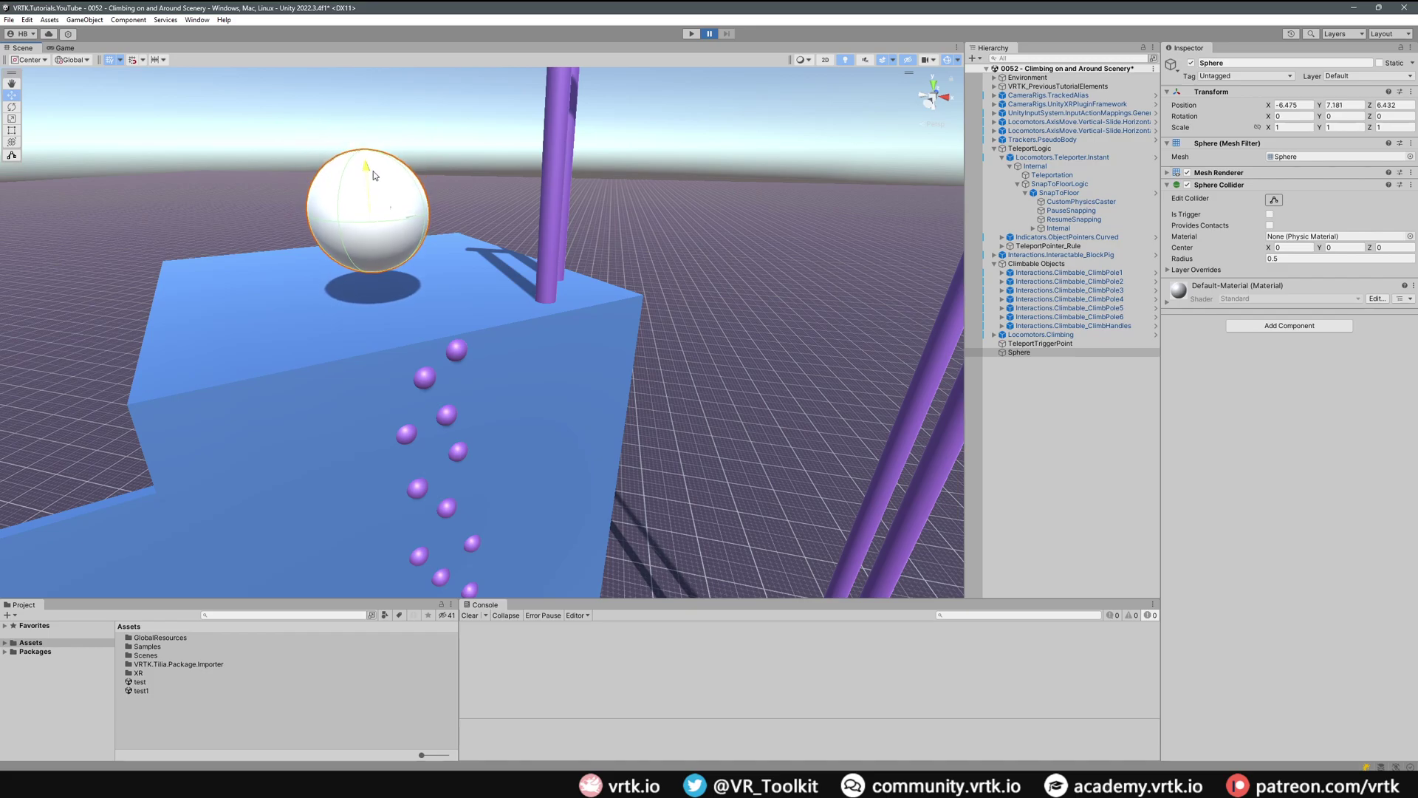
{"action": "left_click", "coordinate": [1298, 129]}
{"action": "type", "text": "0.2"}
{"action": "key", "text": "Return"}
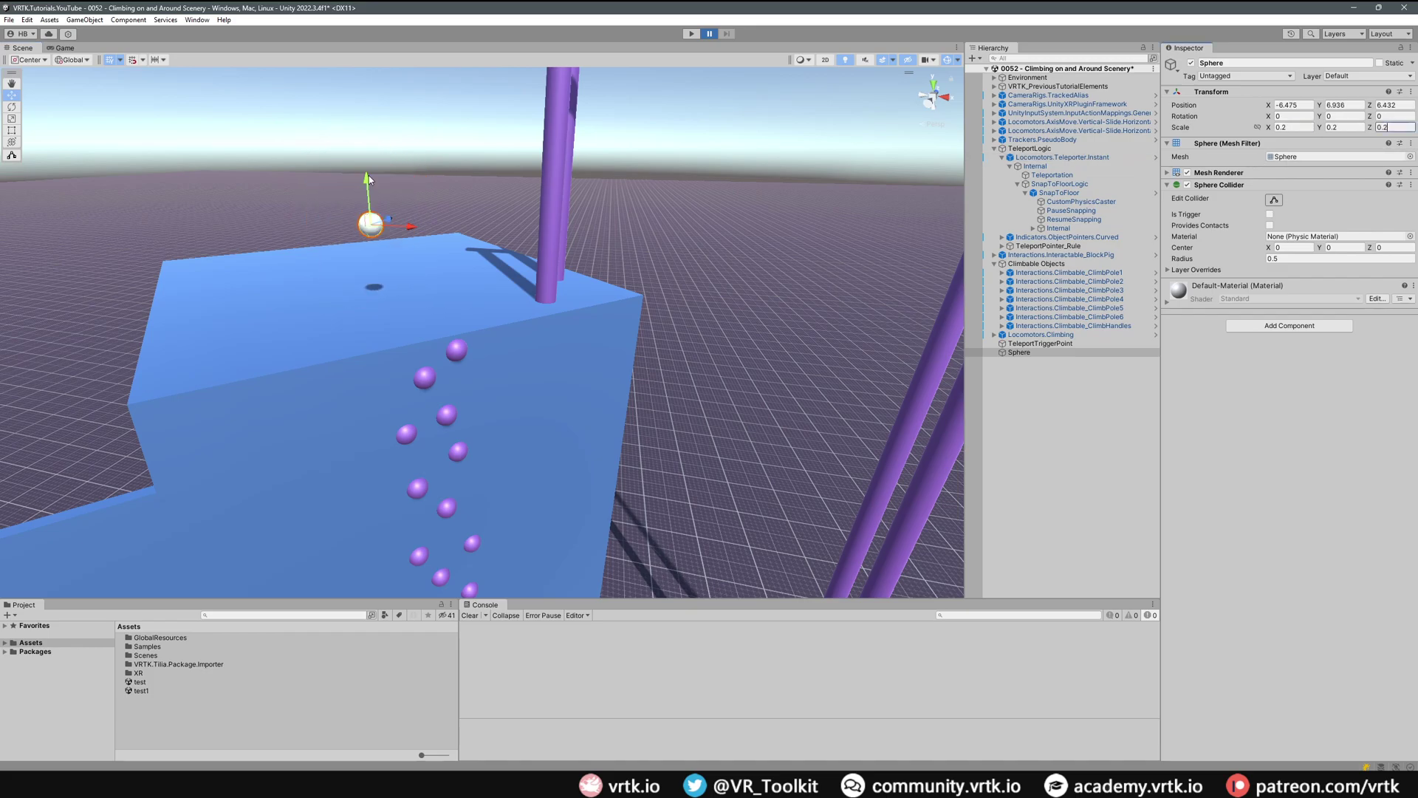
{"action": "left_click_drag", "start_coordinate": [371, 198], "coordinate": [372, 285]}
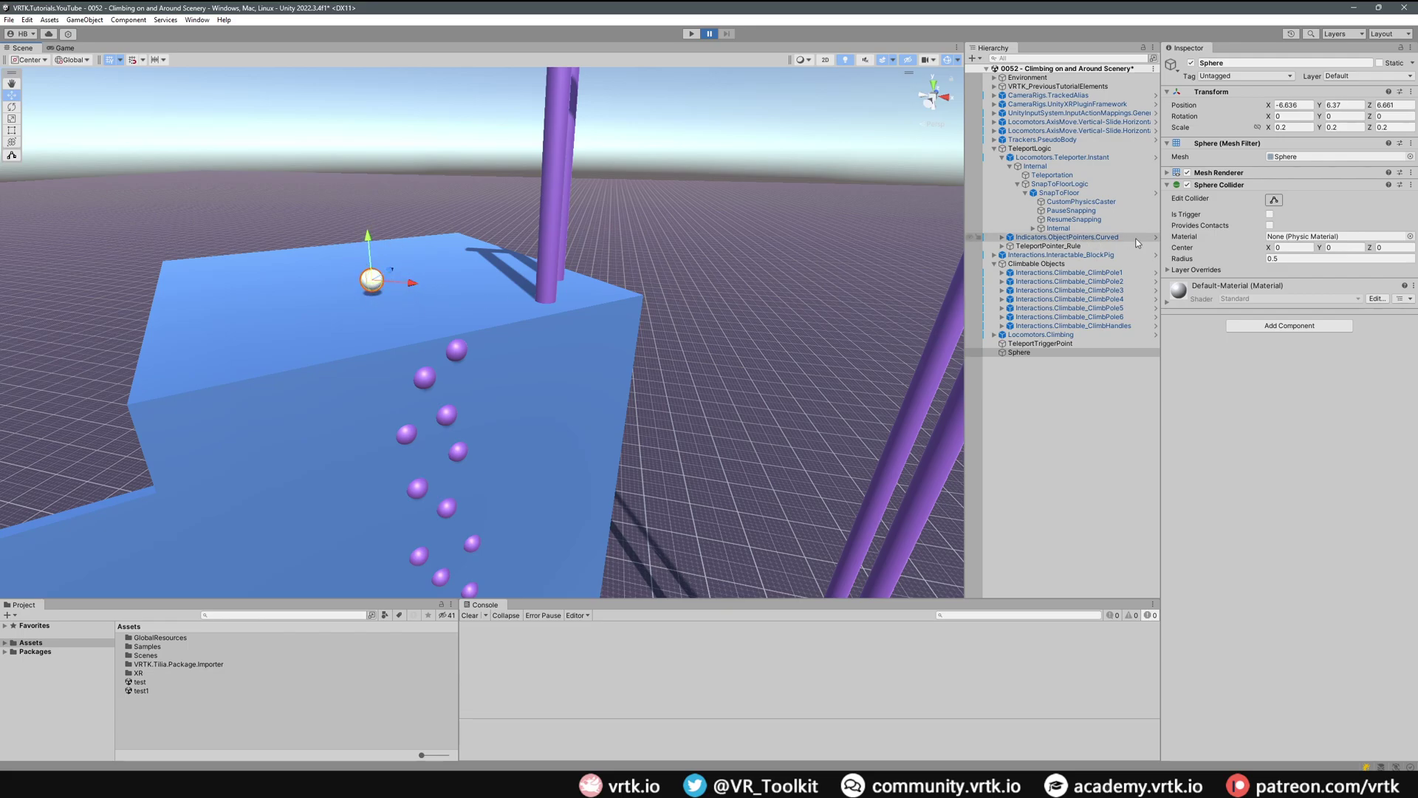
- Remove the sphere's Sphere Collider component and rename the object TeleportSpawnPoint
{"action": "left_click", "coordinate": [1410, 185]}
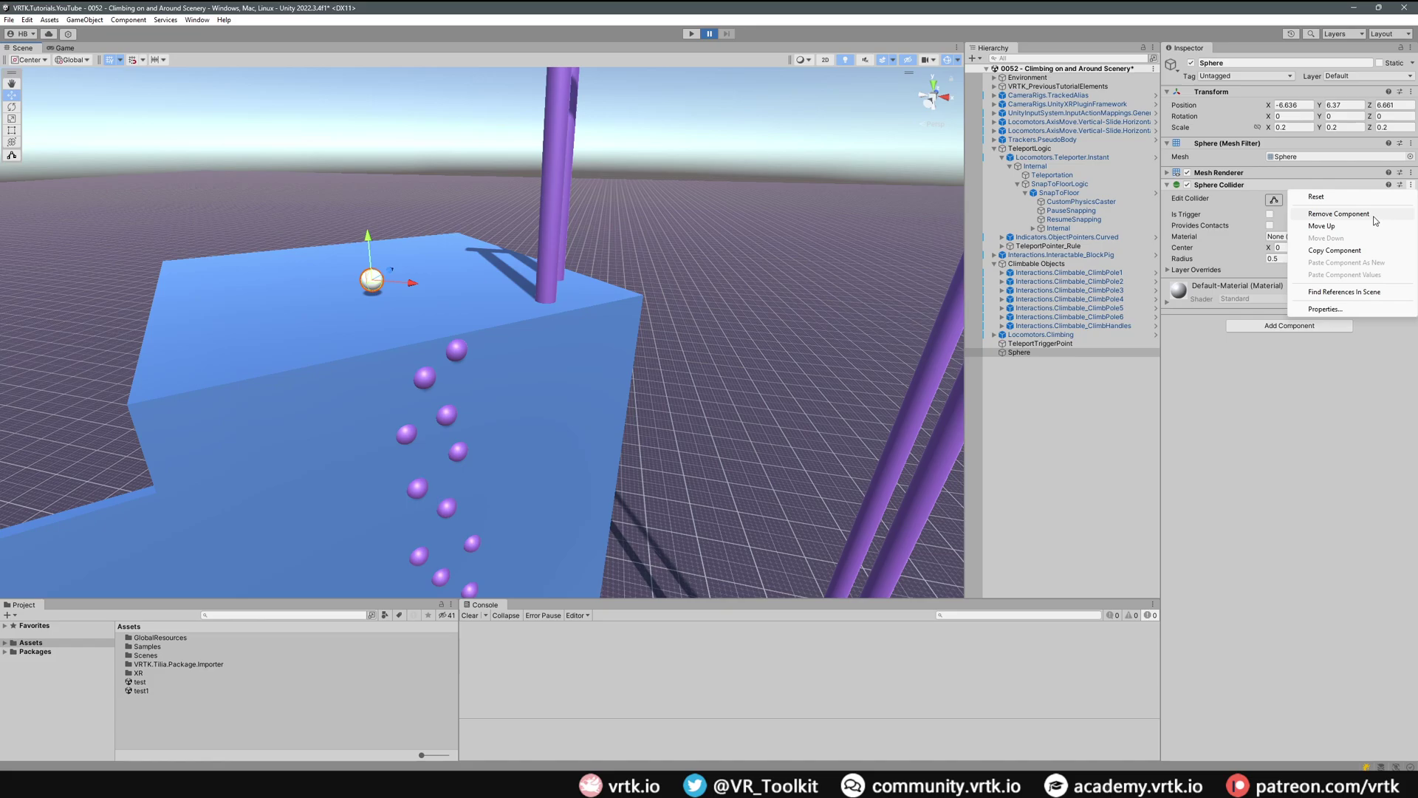
{"action": "left_click", "coordinate": [1326, 215]}
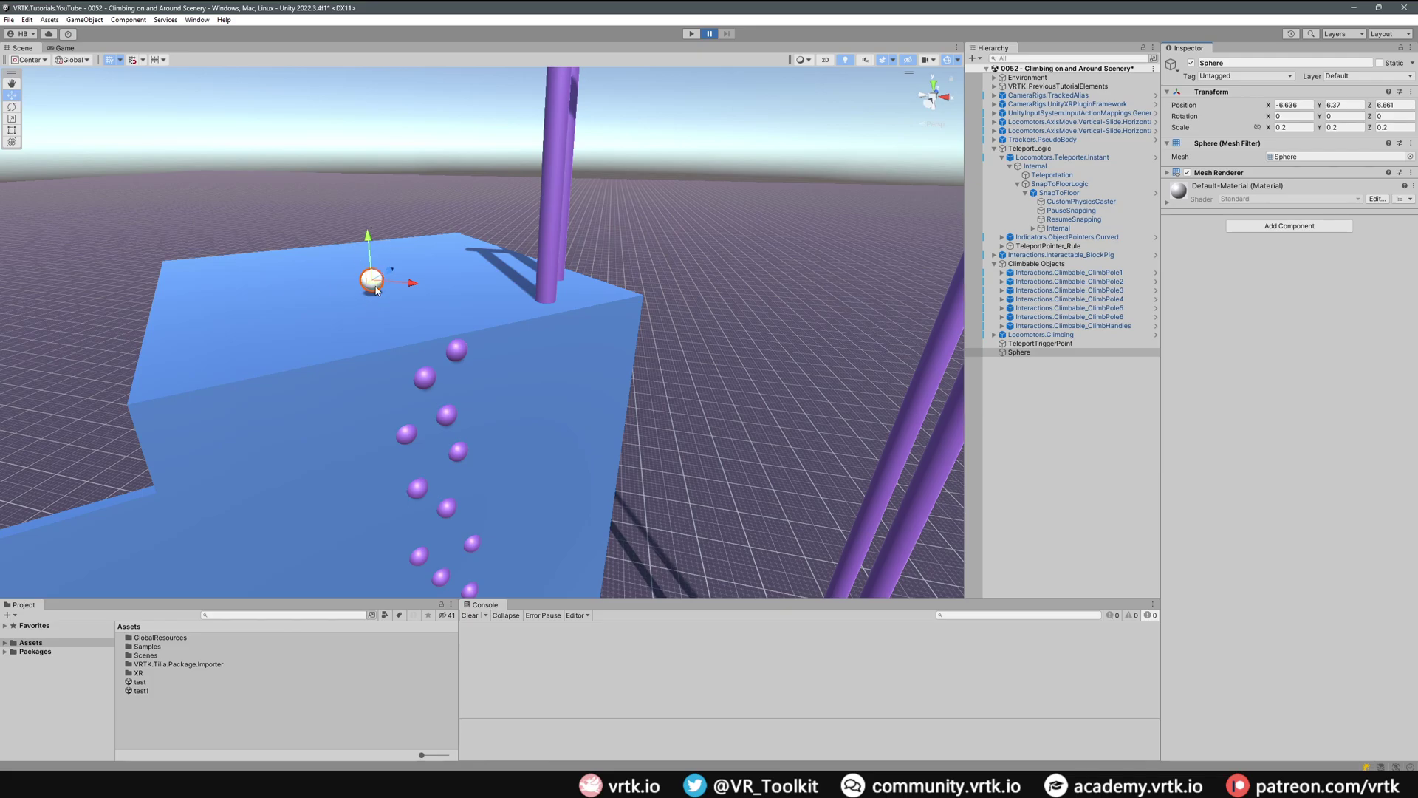
{"action": "left_click", "coordinate": [1042, 353]}
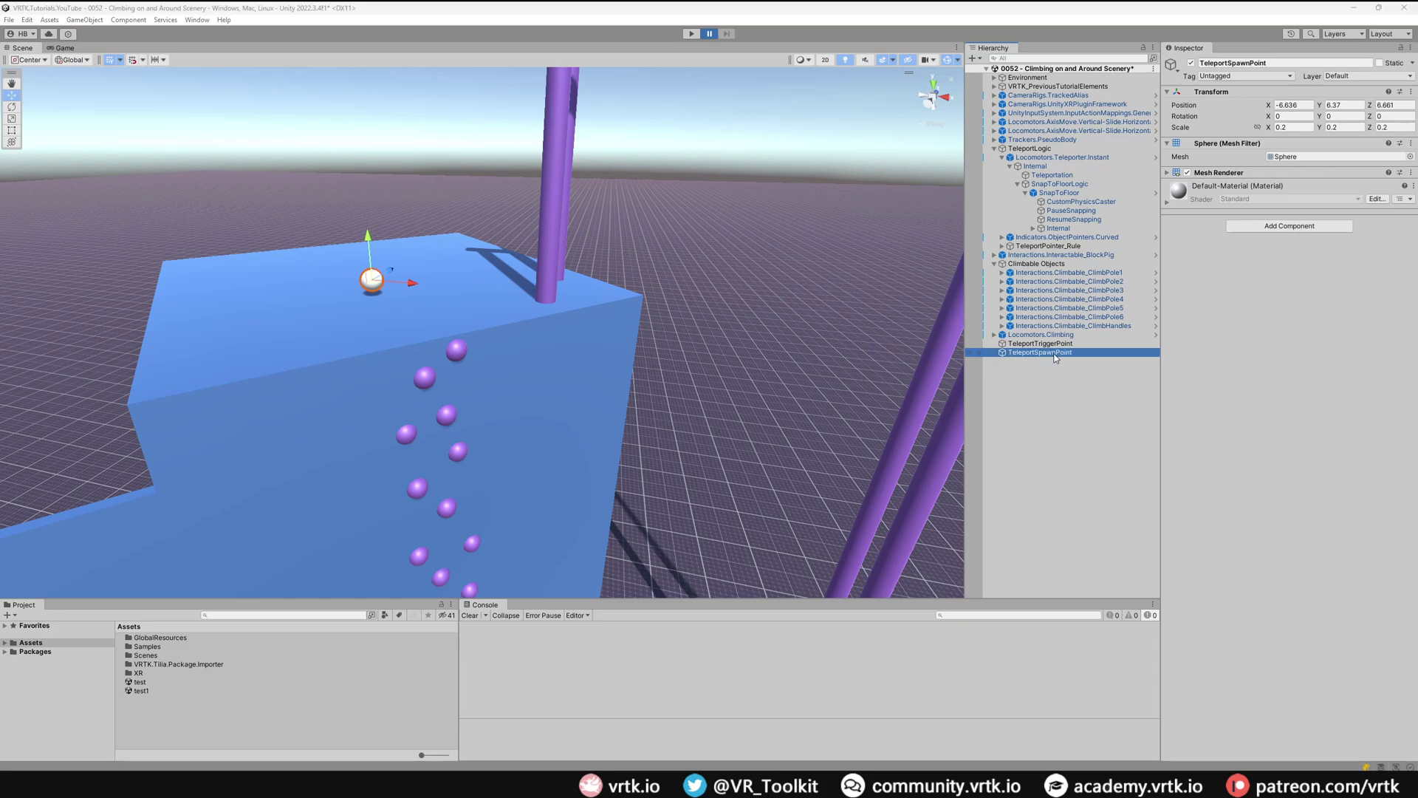
- Add an Empty Event Proxy Emitter to TeleportSpawnPoint whose Emitted event calls EmptyEventProxyEmitter.Receive on ResumeSnapping
{"action": "left_click", "coordinate": [1300, 225]}
{"action": "key", "text": "Return"}
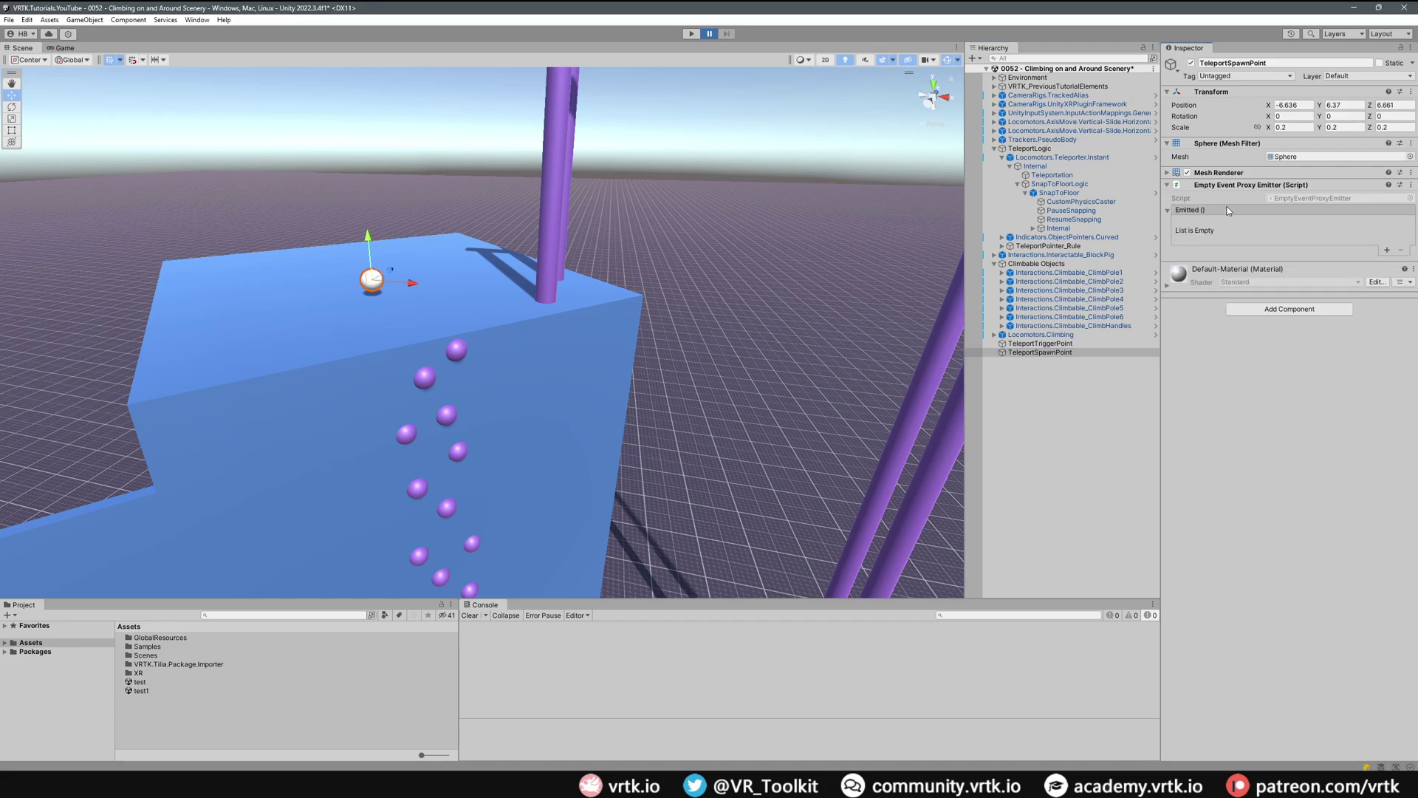
{"action": "left_click", "coordinate": [1387, 250]}
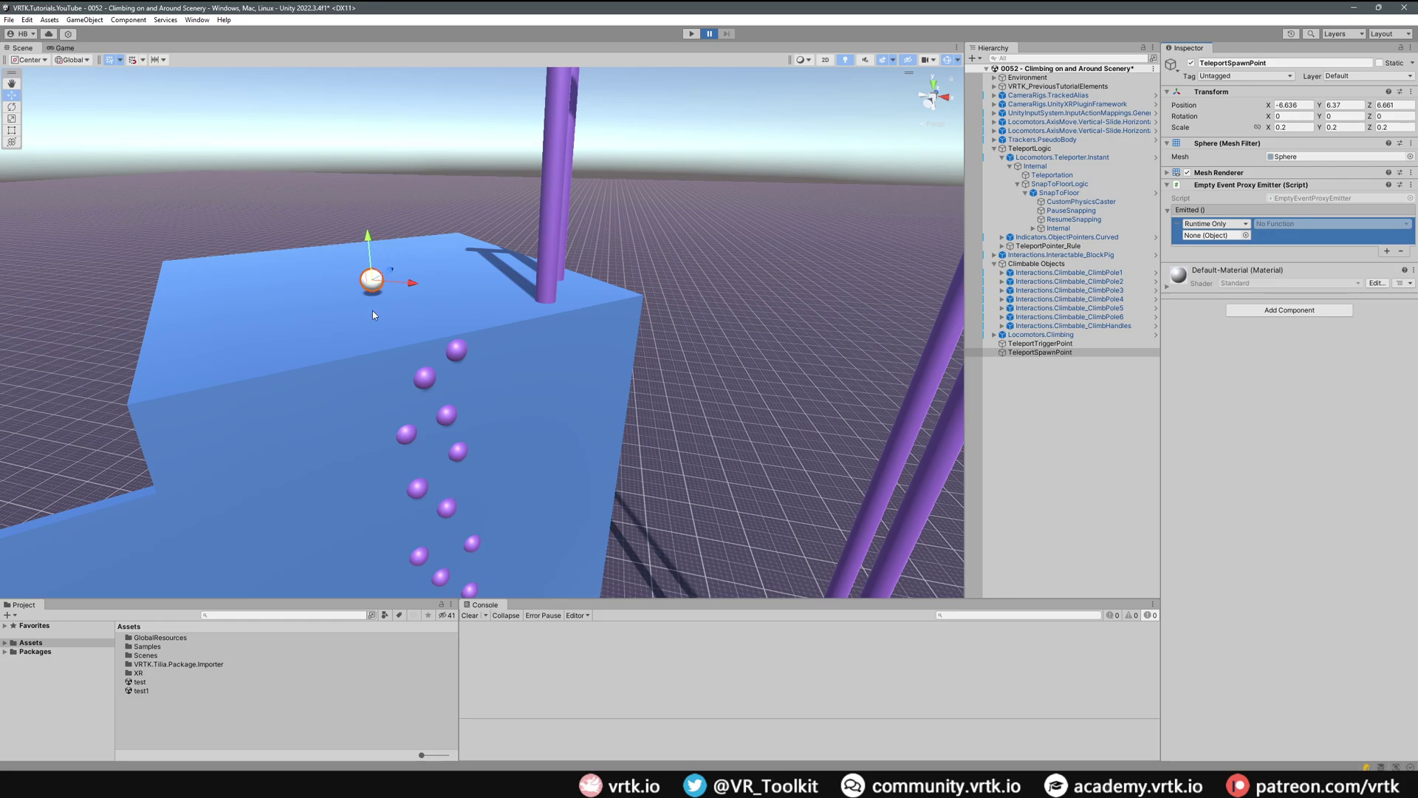
{"action": "left_click_drag", "start_coordinate": [1073, 220], "coordinate": [1215, 235]}
{"action": "left_click", "coordinate": [1294, 222]}
{"action": "mouse_move", "coordinate": [1330, 279]}
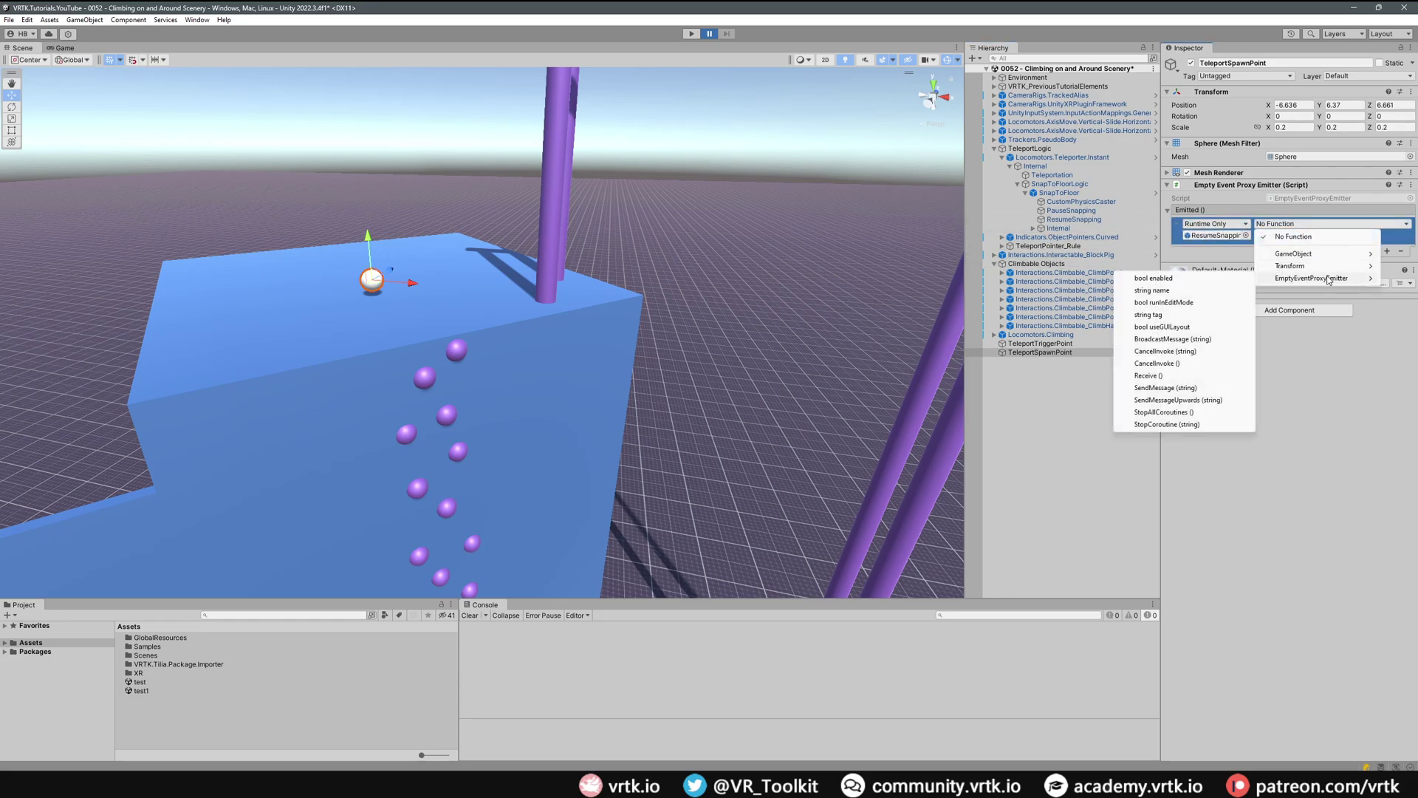
{"action": "left_click", "coordinate": [1163, 376]}
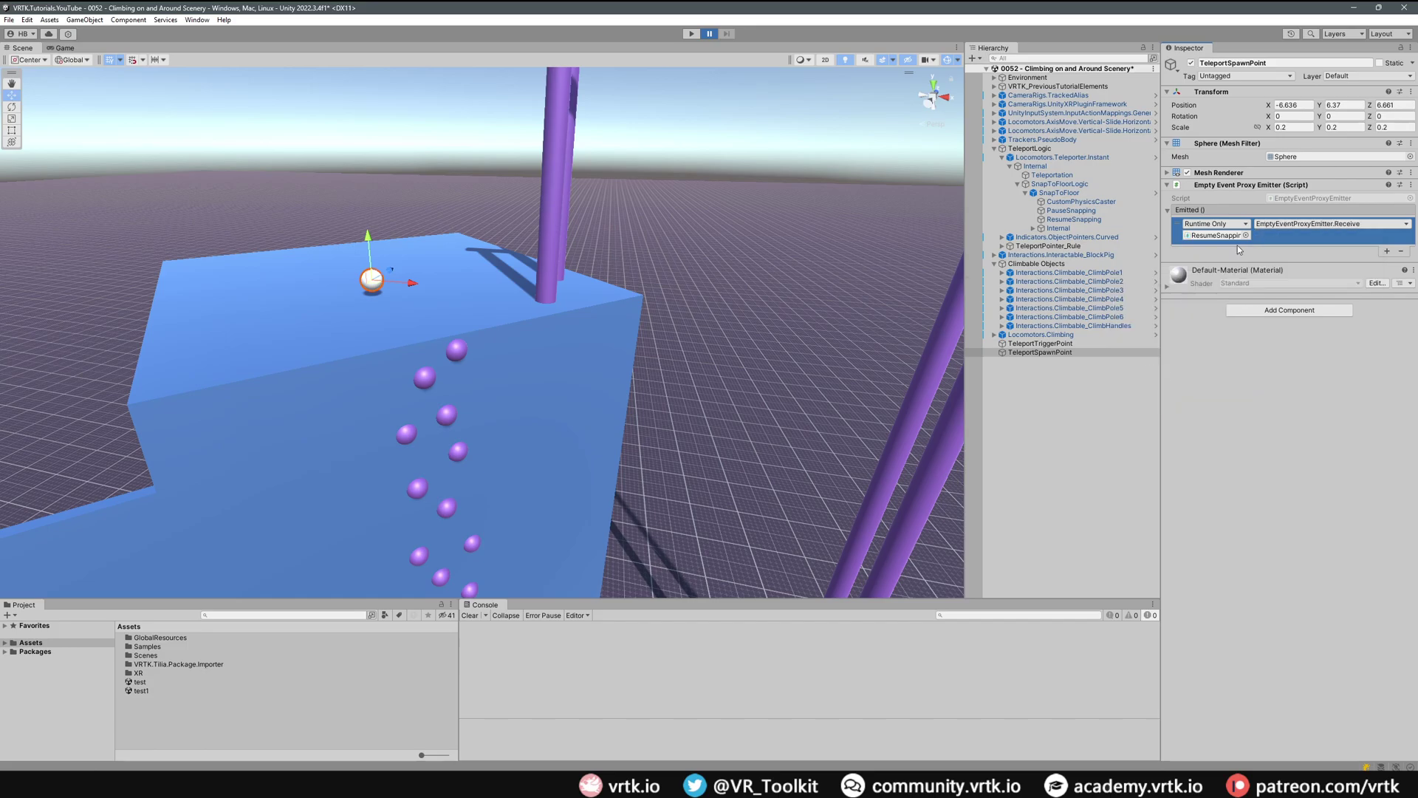
- Add a second Emitted listener calling TeleporterFacade.Teleport (GameObject) on Locomotors.Teleporter.Instant, with TeleportSpawnPoint as the argument
{"action": "left_click", "coordinate": [1388, 252]}
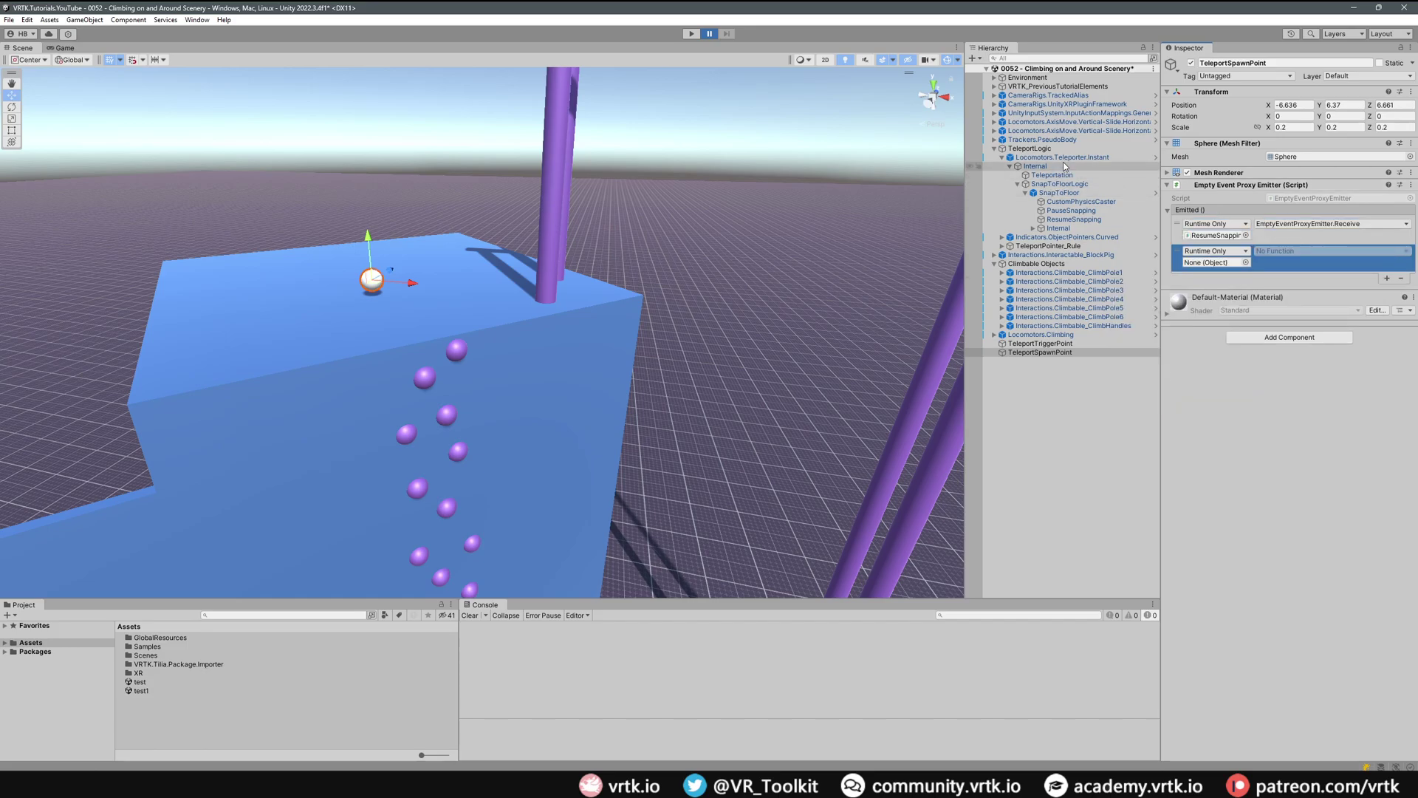
{"action": "left_click_drag", "start_coordinate": [1058, 158], "coordinate": [1215, 262]}
{"action": "left_click", "coordinate": [1330, 250]}
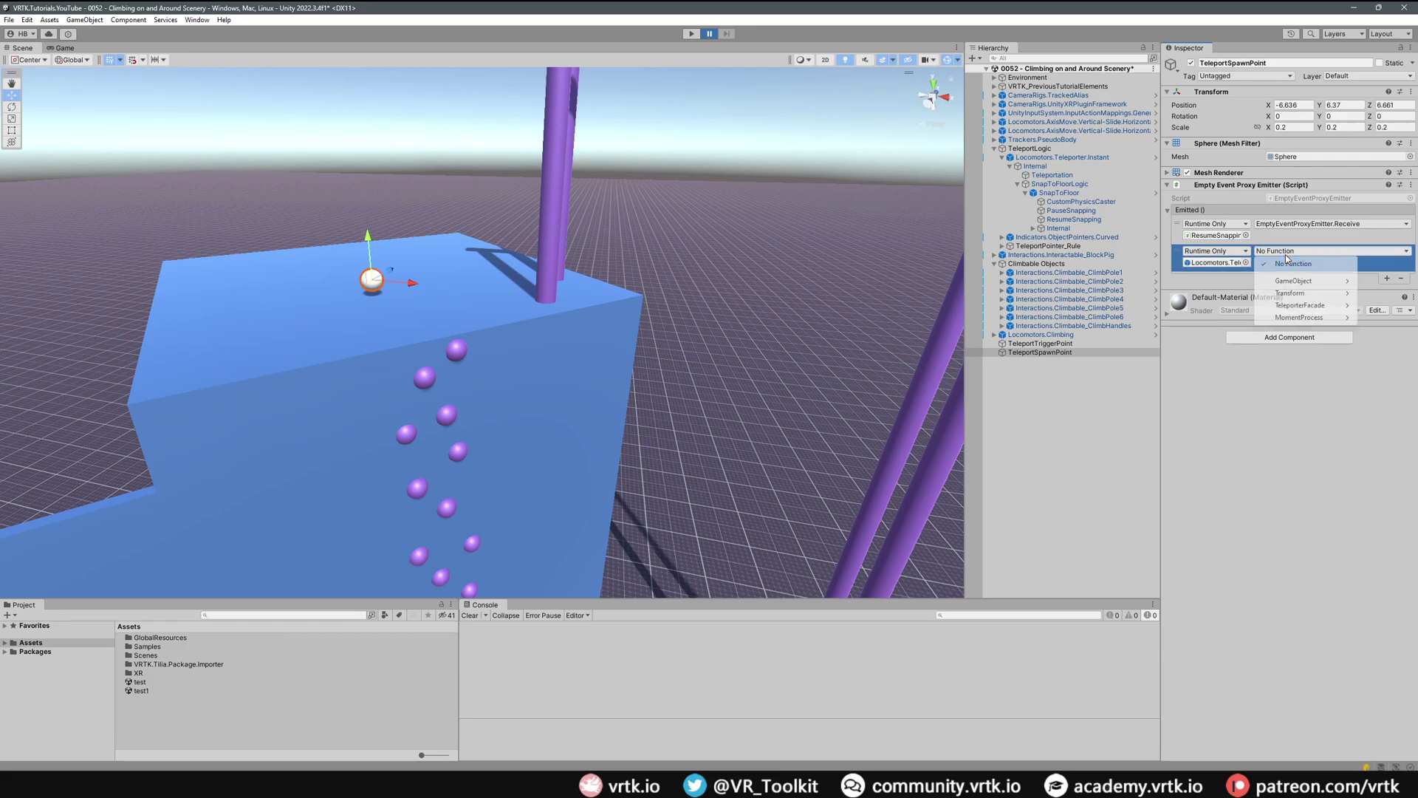
{"action": "mouse_move", "coordinate": [1316, 309]}
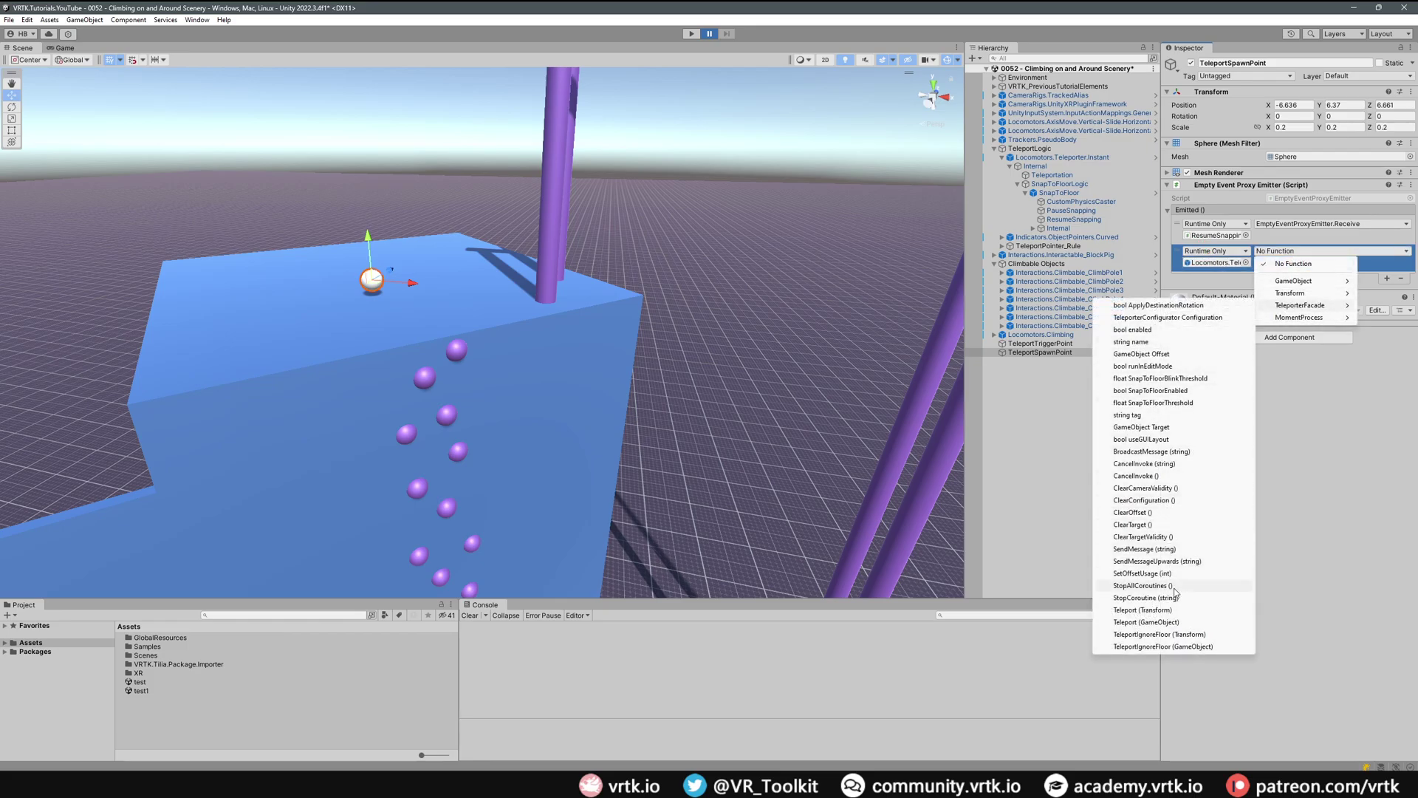
{"action": "left_click", "coordinate": [1152, 622]}
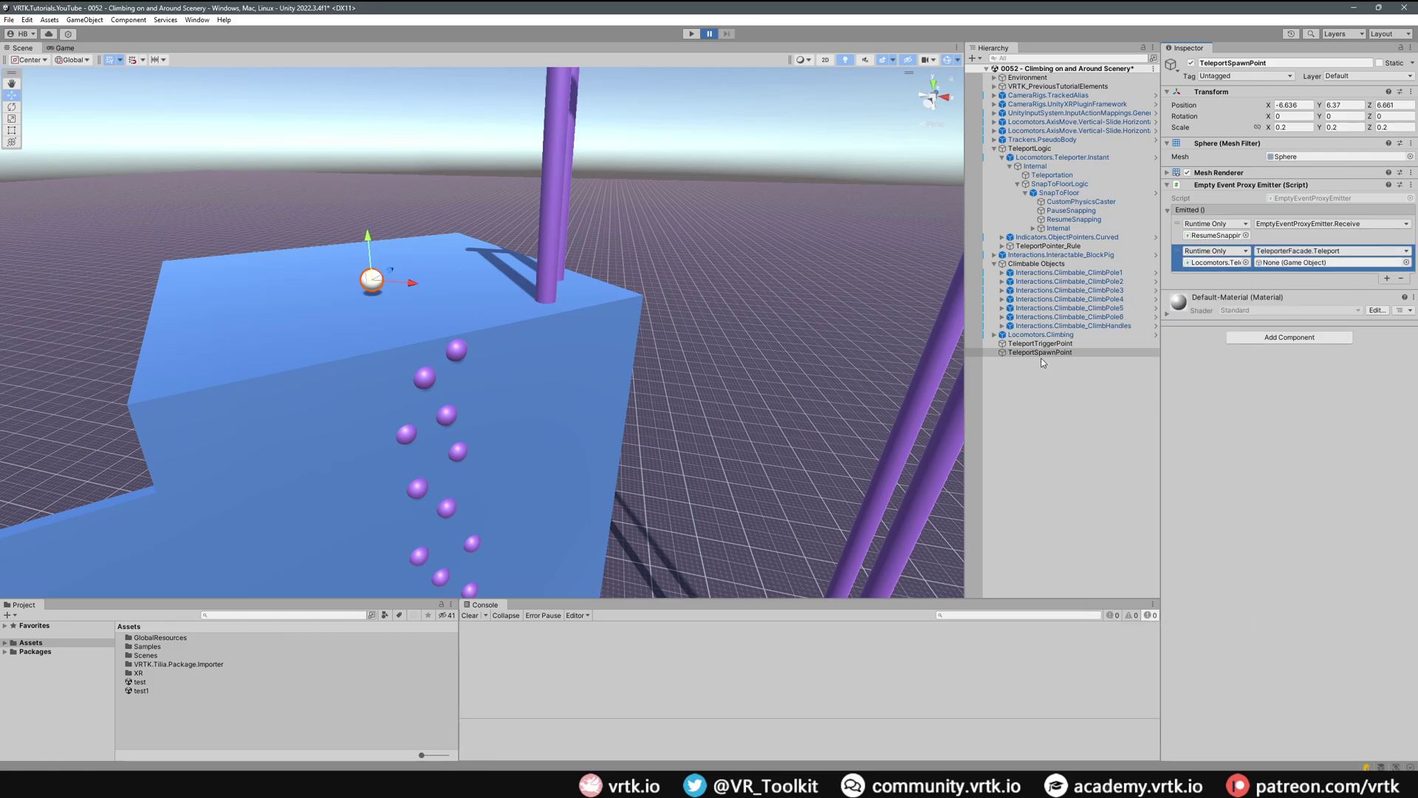
{"action": "left_click_drag", "start_coordinate": [1040, 353], "coordinate": [1280, 268]}
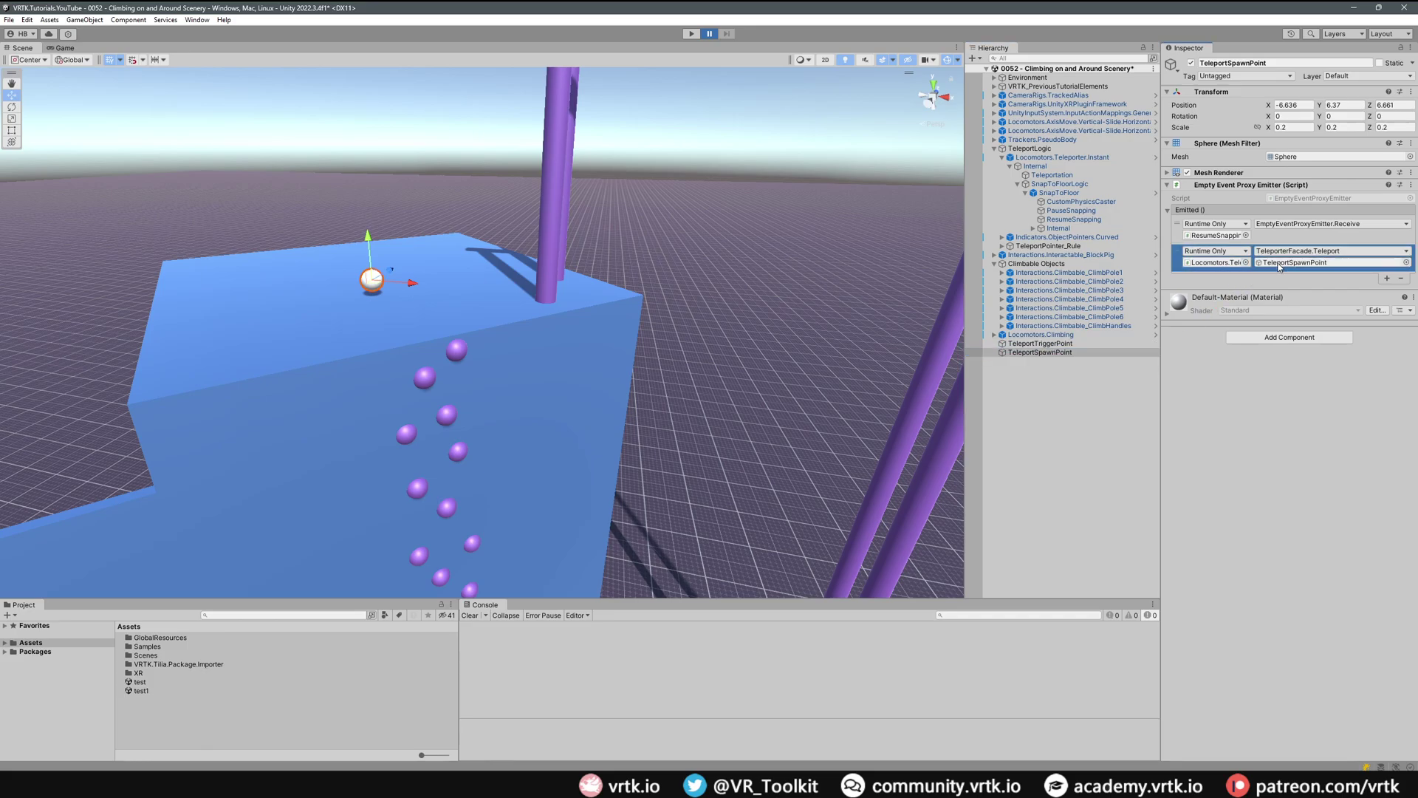
- Add a Climb Stopped listener to Locomotors.Climbing that calls EmptyEventProxyEmitter.Receive on TeleportSpawnPoint
{"action": "left_click", "coordinate": [1059, 335]}
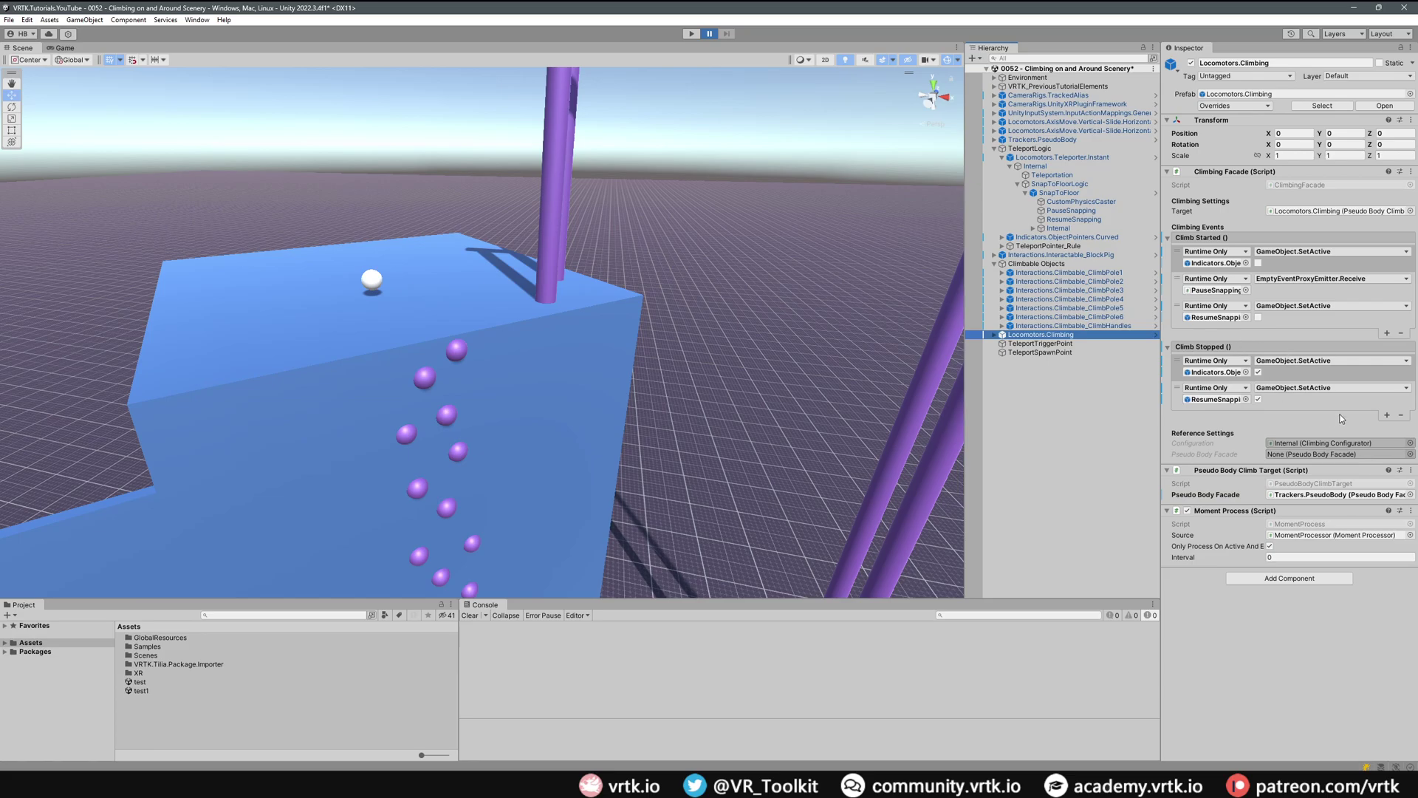
{"action": "left_click", "coordinate": [1387, 415]}
{"action": "left_click_drag", "start_coordinate": [1035, 353], "coordinate": [1215, 428]}
{"action": "left_click", "coordinate": [1285, 415]}
{"action": "mouse_move", "coordinate": [1315, 493]}
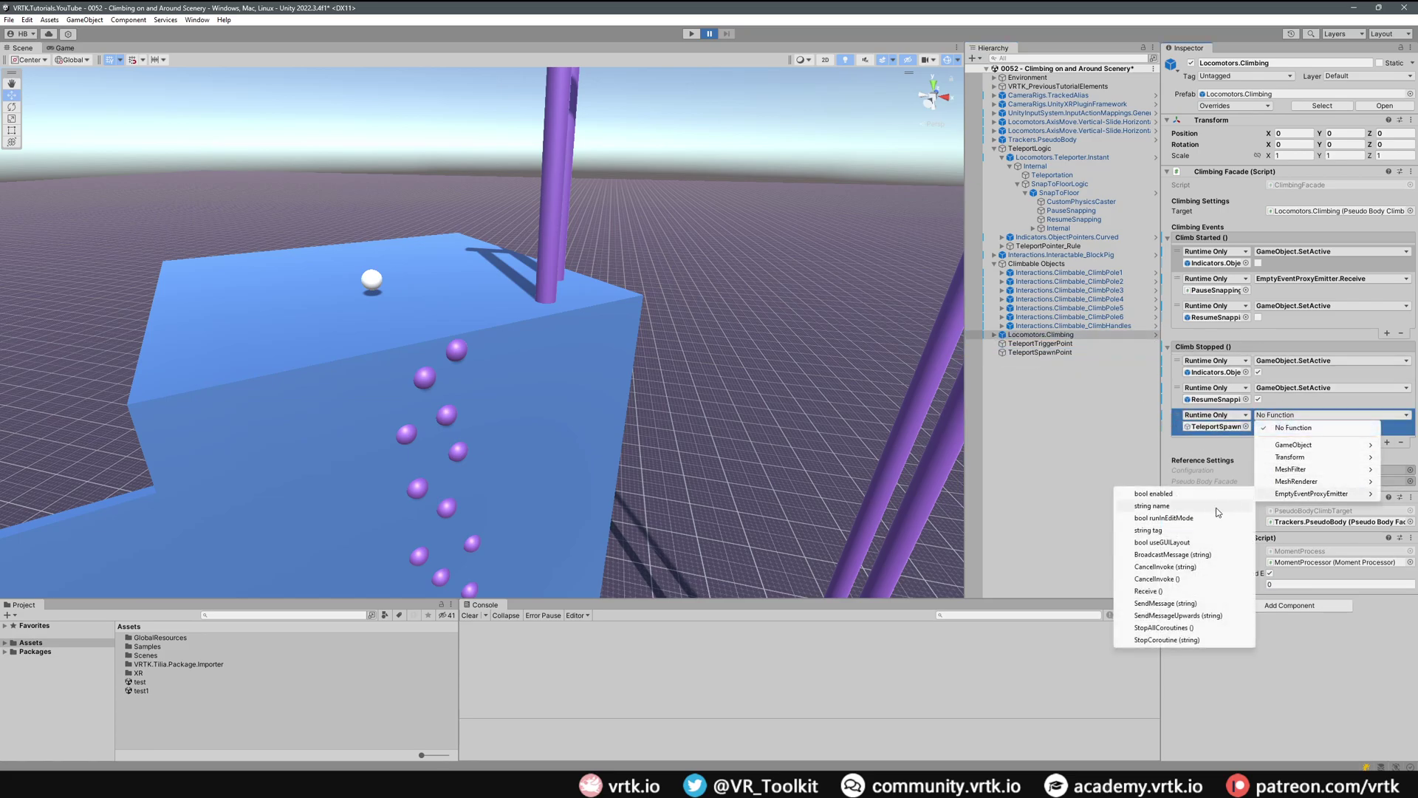
{"action": "left_click", "coordinate": [1158, 591]}
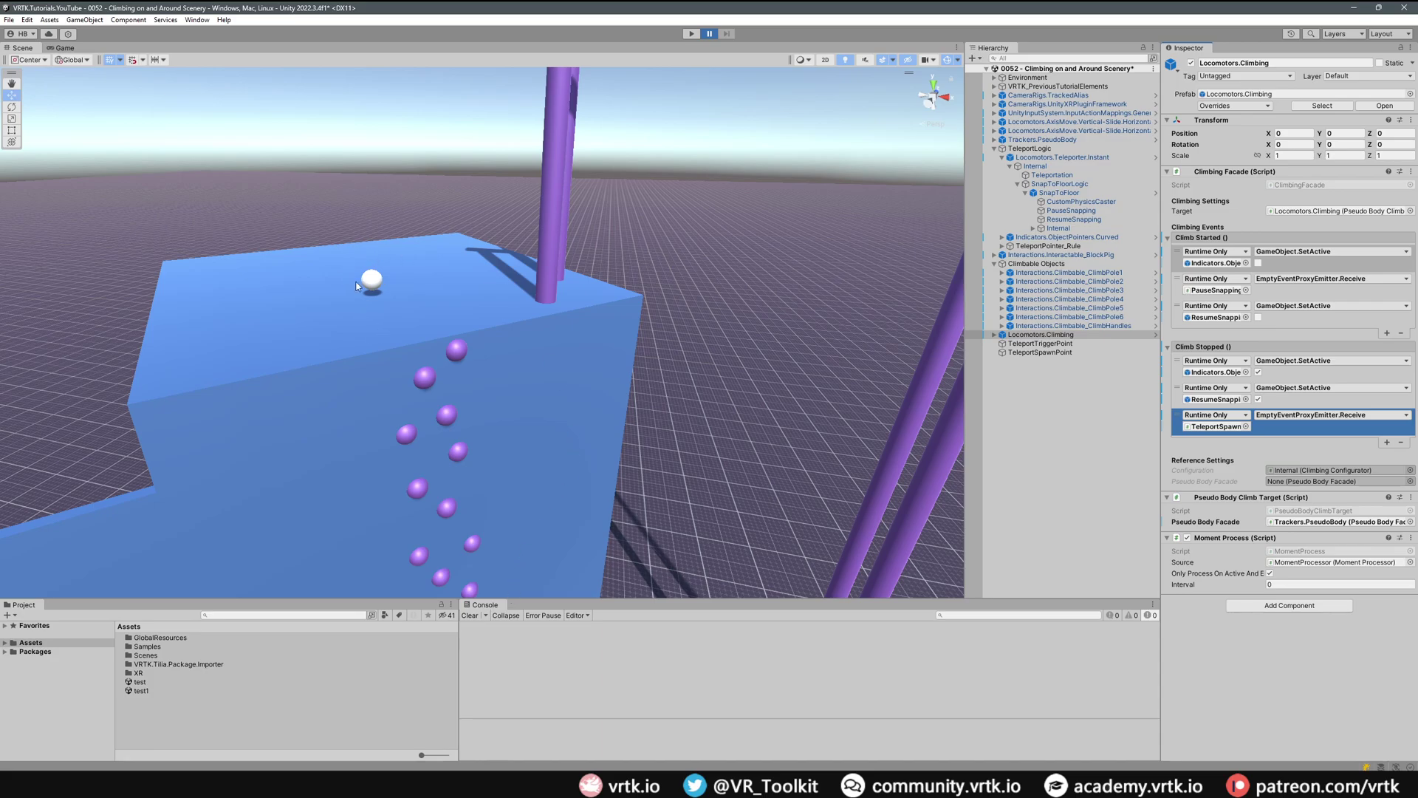
- Deactivate TeleportSpawnPoint and make TeleportTriggerPoint's Collision Started event call GameObject.SetActive on it with the value enabled
{"action": "left_click", "coordinate": [1039, 353]}
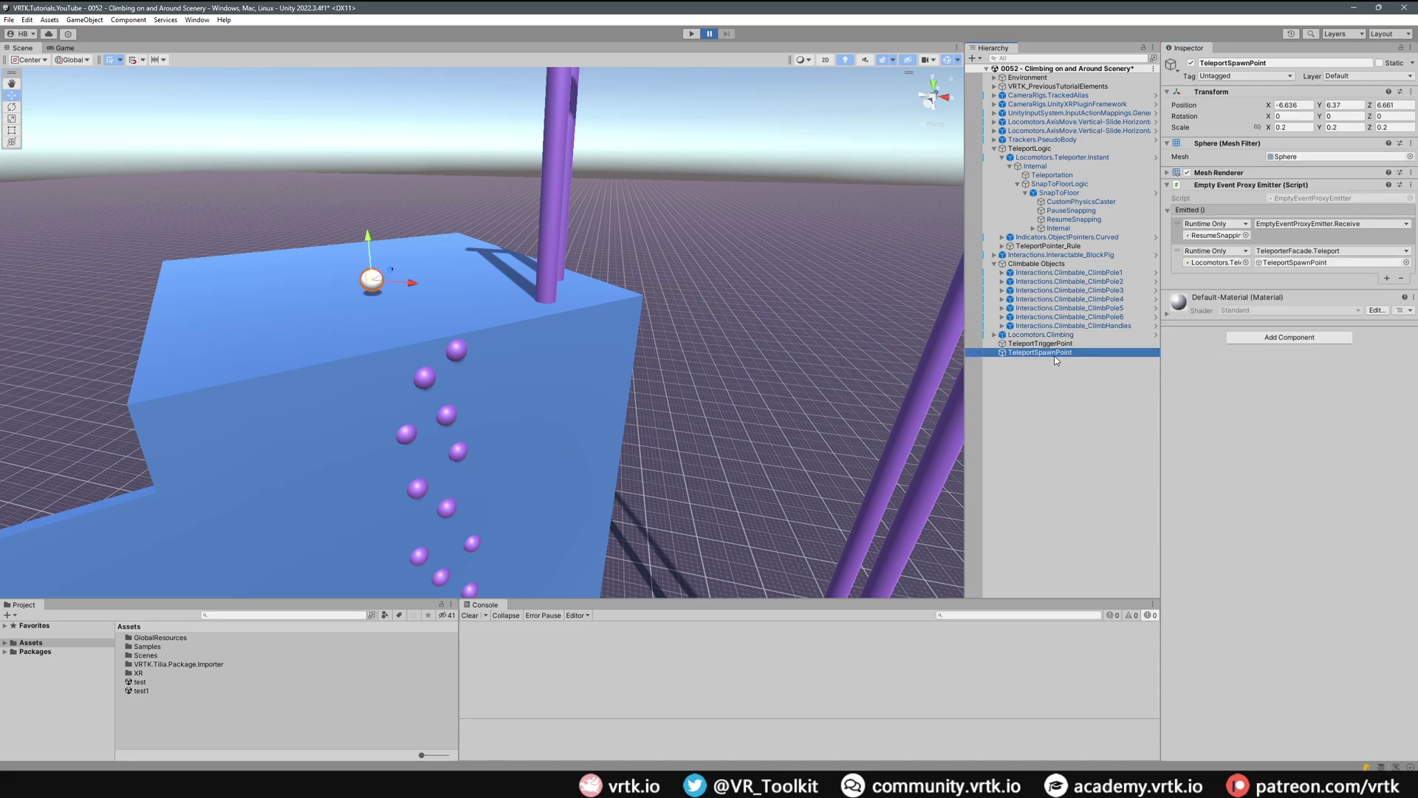
{"action": "left_click", "coordinate": [1191, 63]}
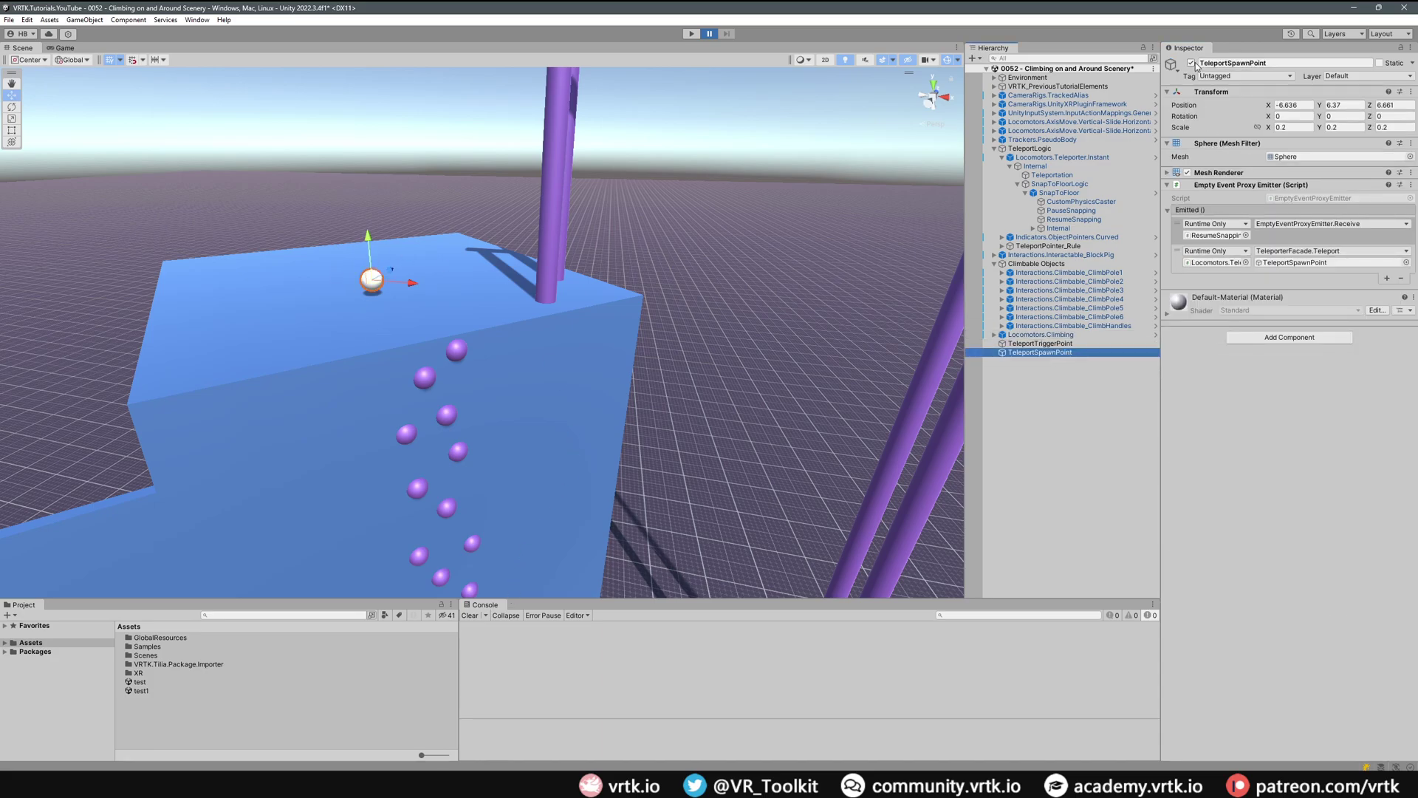
{"action": "left_click", "coordinate": [1073, 345]}
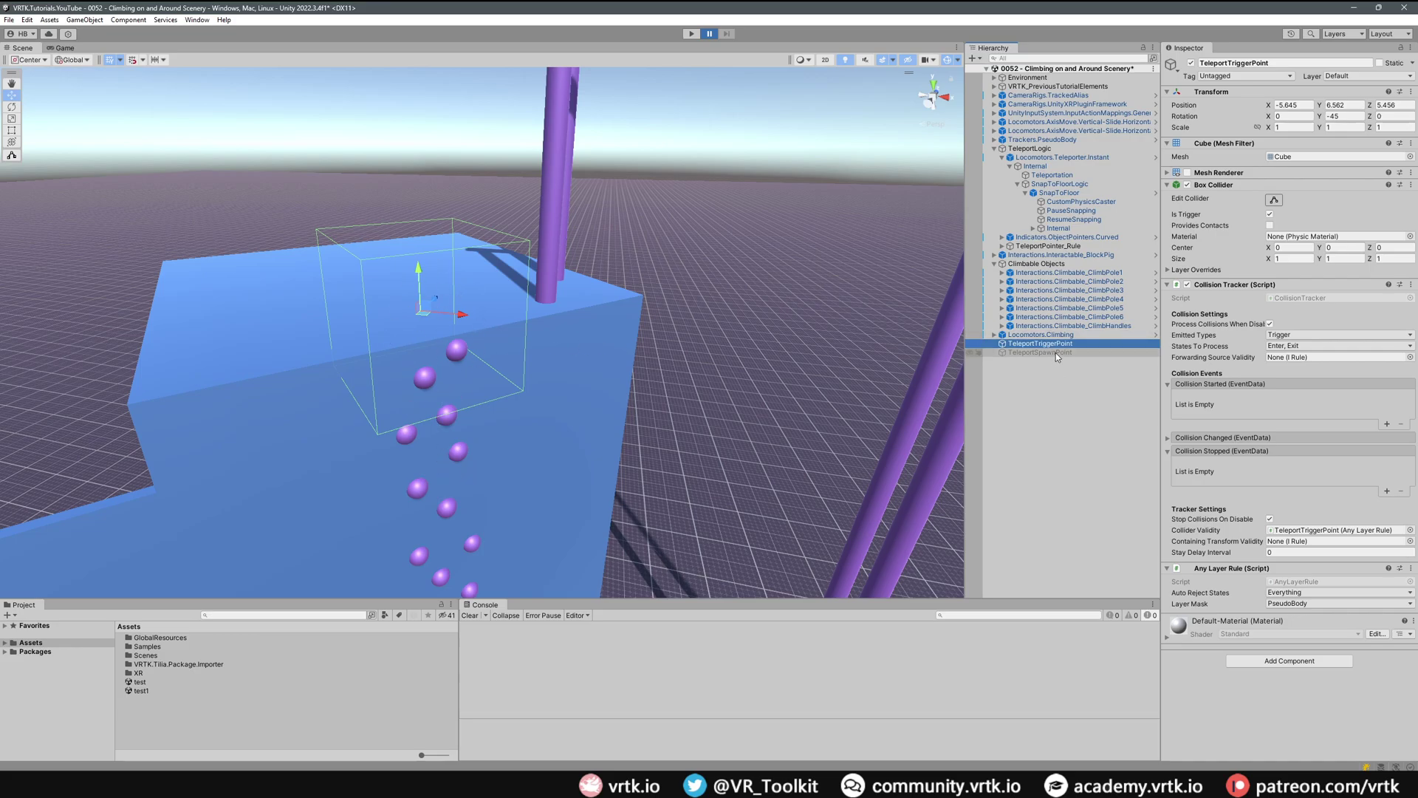
{"action": "left_click", "coordinate": [1387, 424]}
{"action": "left_click_drag", "start_coordinate": [1040, 352], "coordinate": [1214, 409]}
{"action": "left_click", "coordinate": [1330, 397]}
{"action": "mouse_move", "coordinate": [1292, 427]}
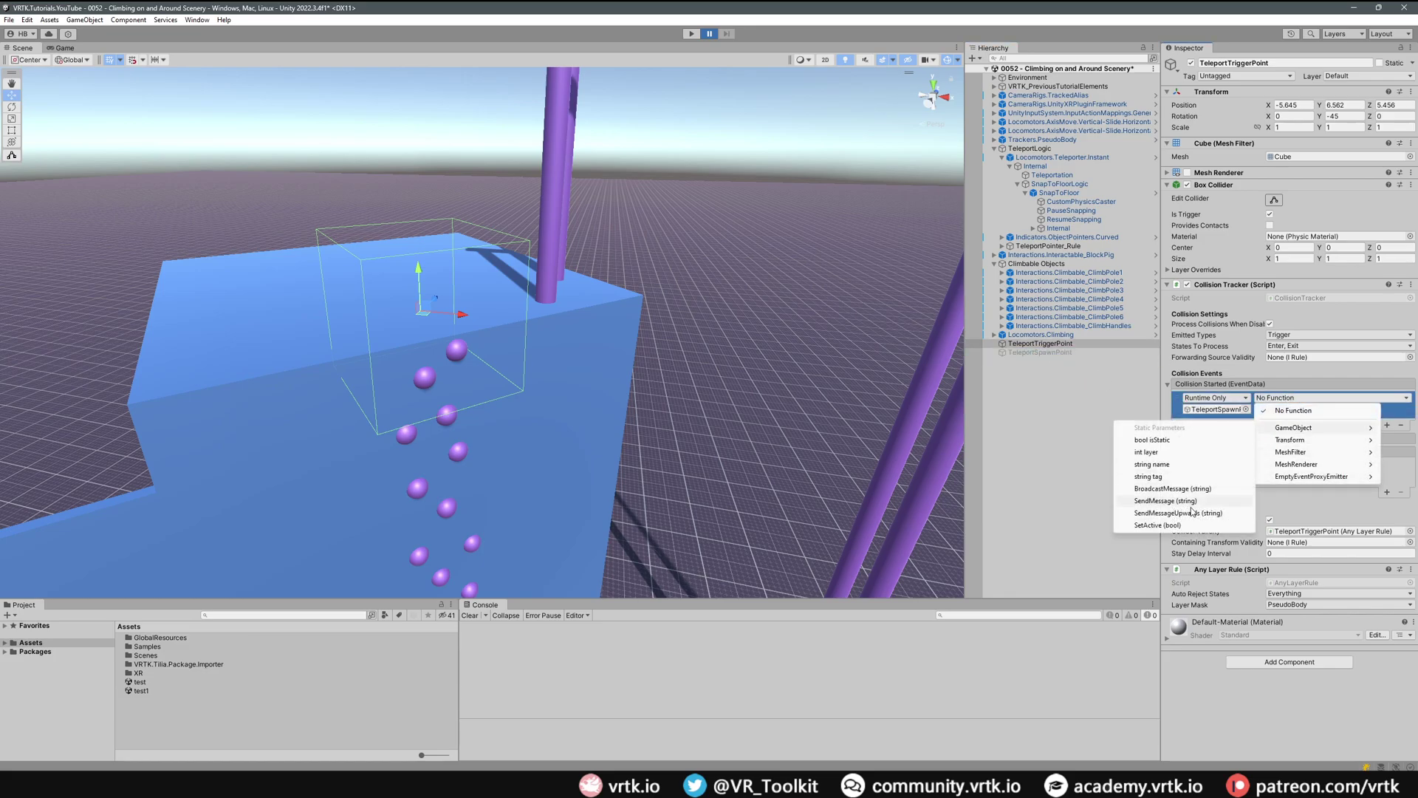
{"action": "left_click", "coordinate": [1157, 524]}
{"action": "left_click", "coordinate": [1257, 408]}
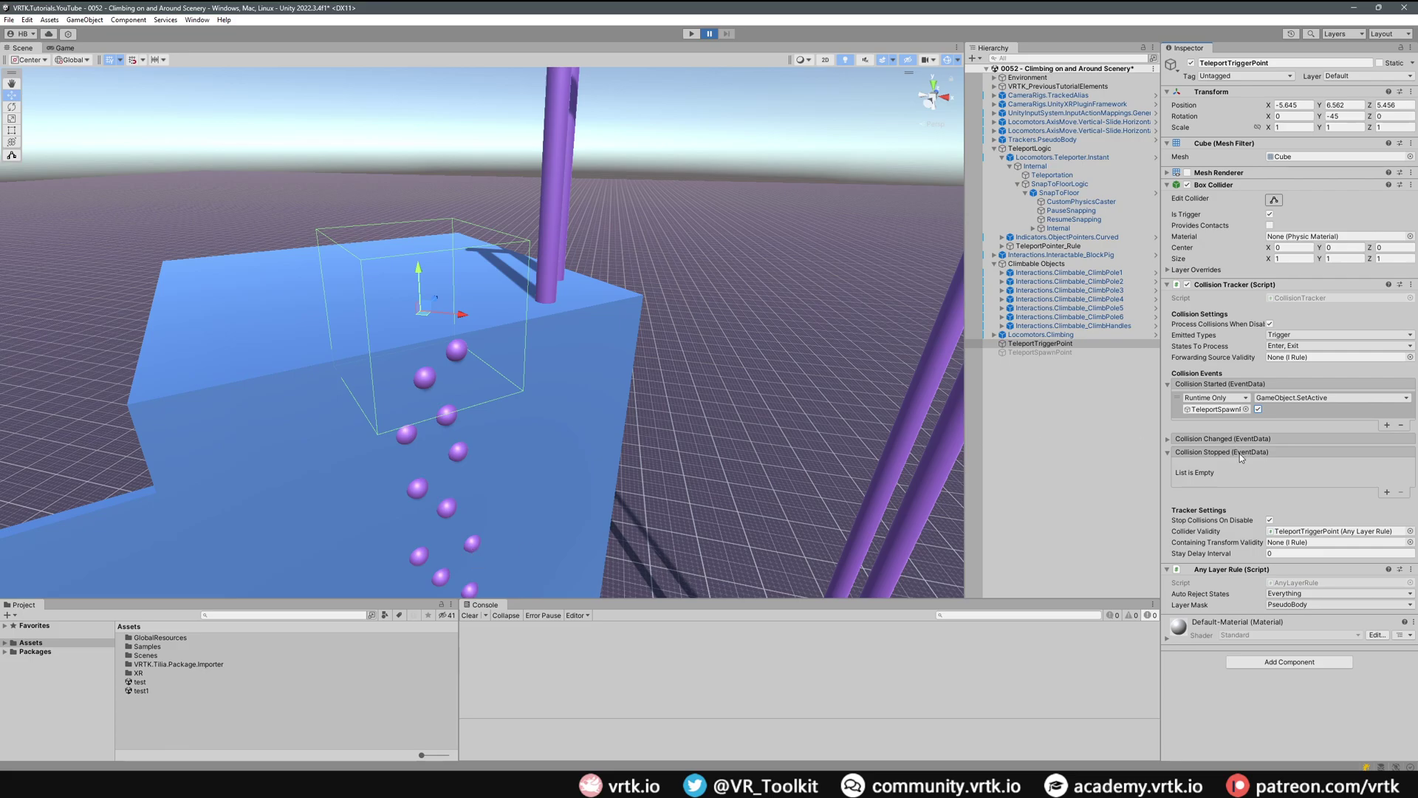
- Make TeleportTriggerPoint's Collision Stopped event call GameObject.SetActive on TeleportSpawnPoint with the value disabled
{"action": "left_click", "coordinate": [1387, 492]}
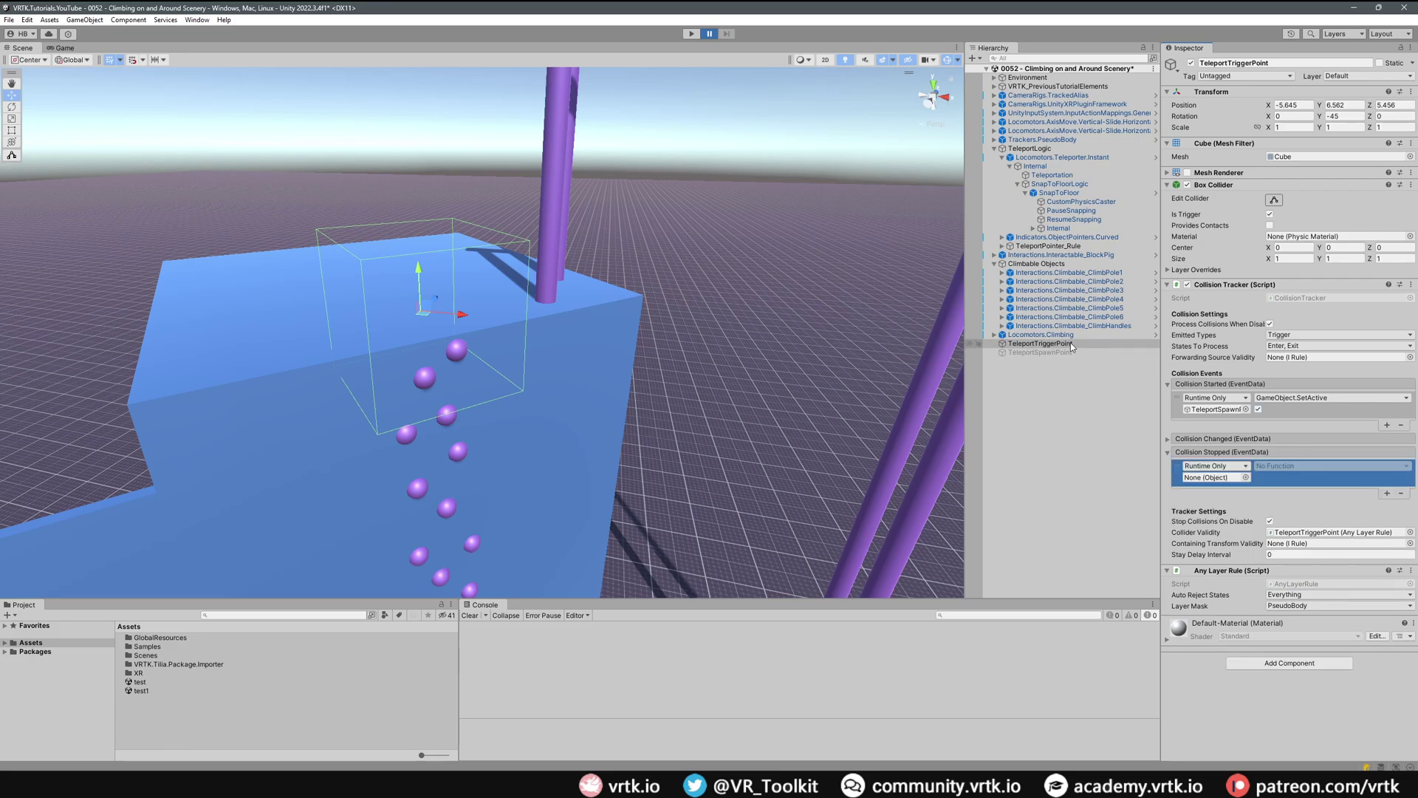
{"action": "left_click_drag", "start_coordinate": [1036, 353], "coordinate": [1207, 478]}
{"action": "left_click", "coordinate": [1315, 465]}
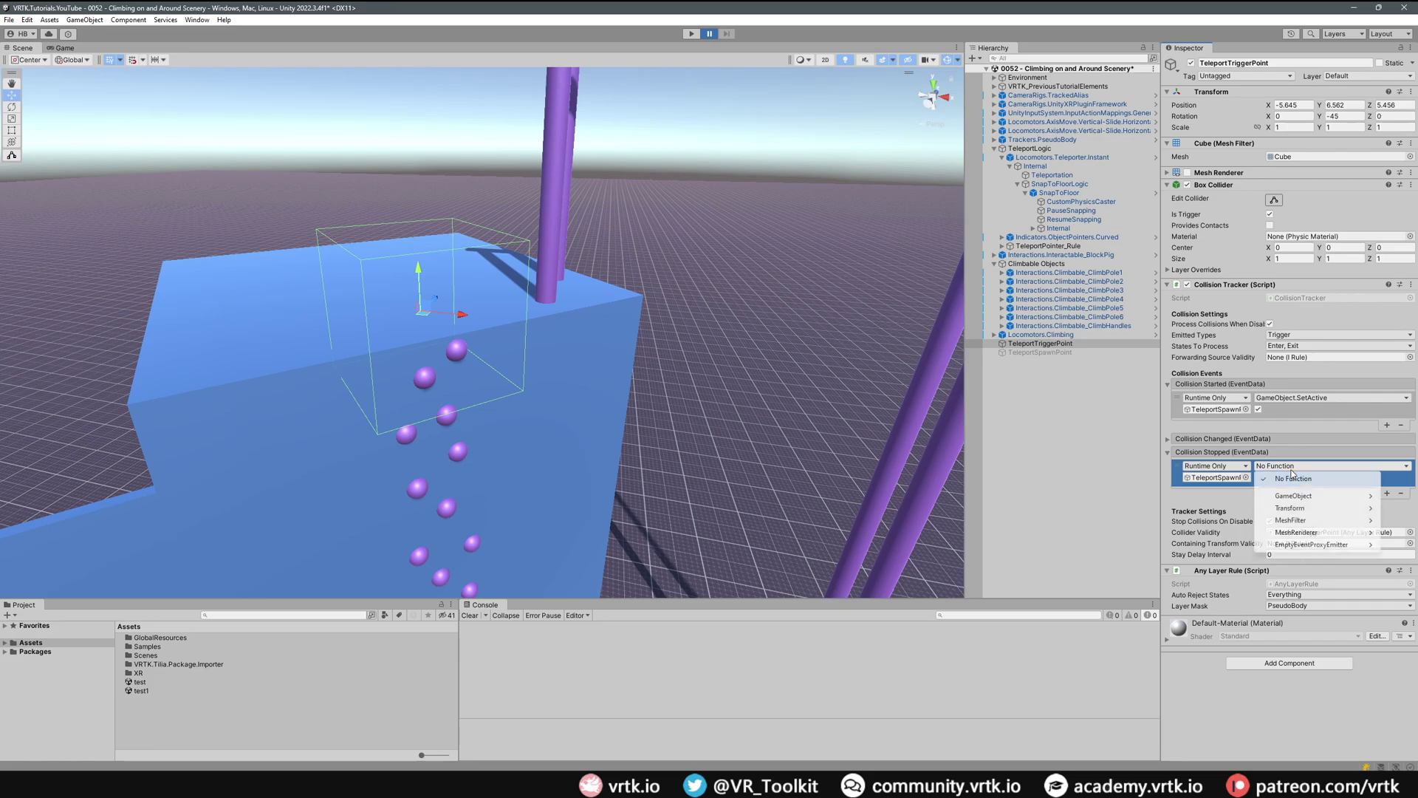
{"action": "mouse_move", "coordinate": [1312, 491]}
{"action": "left_click", "coordinate": [1167, 593]}
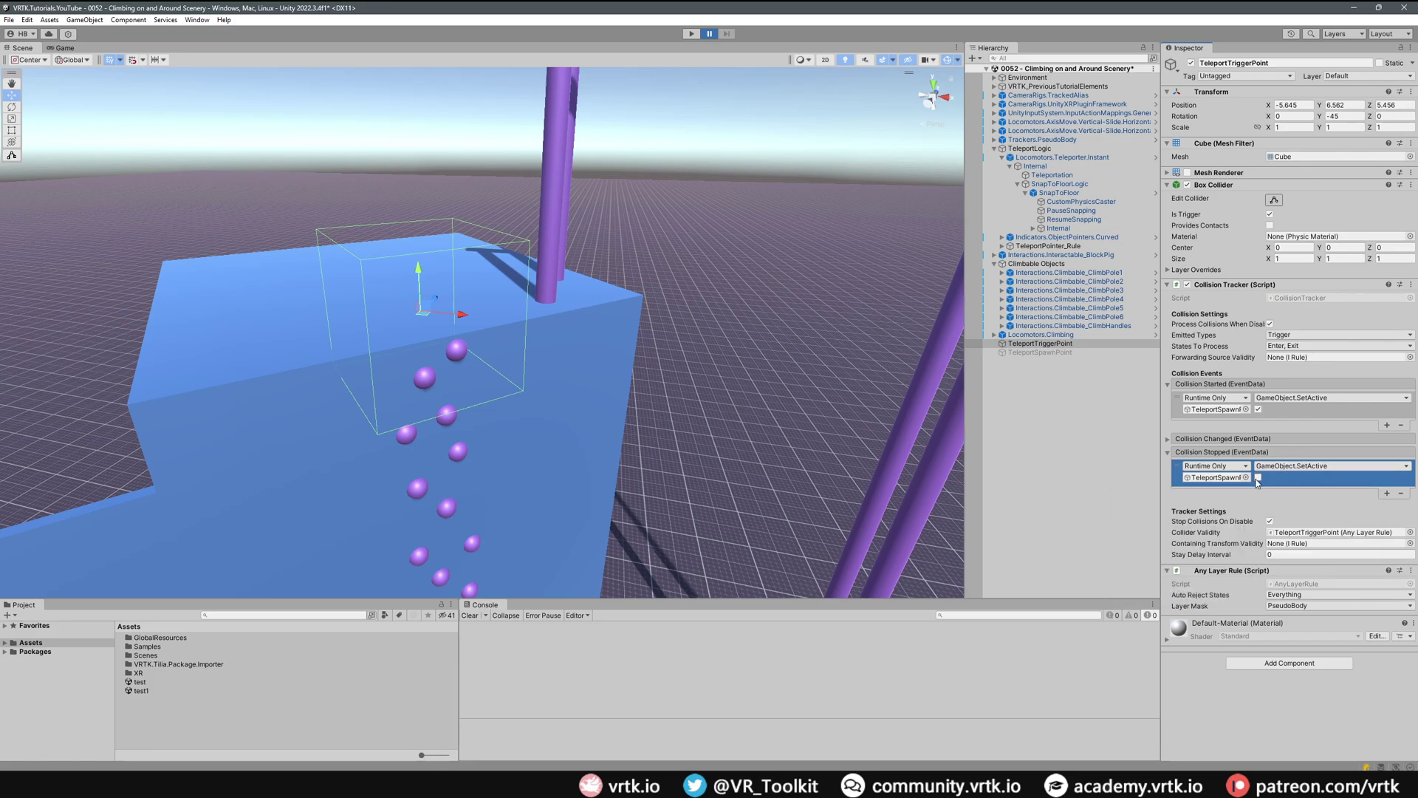